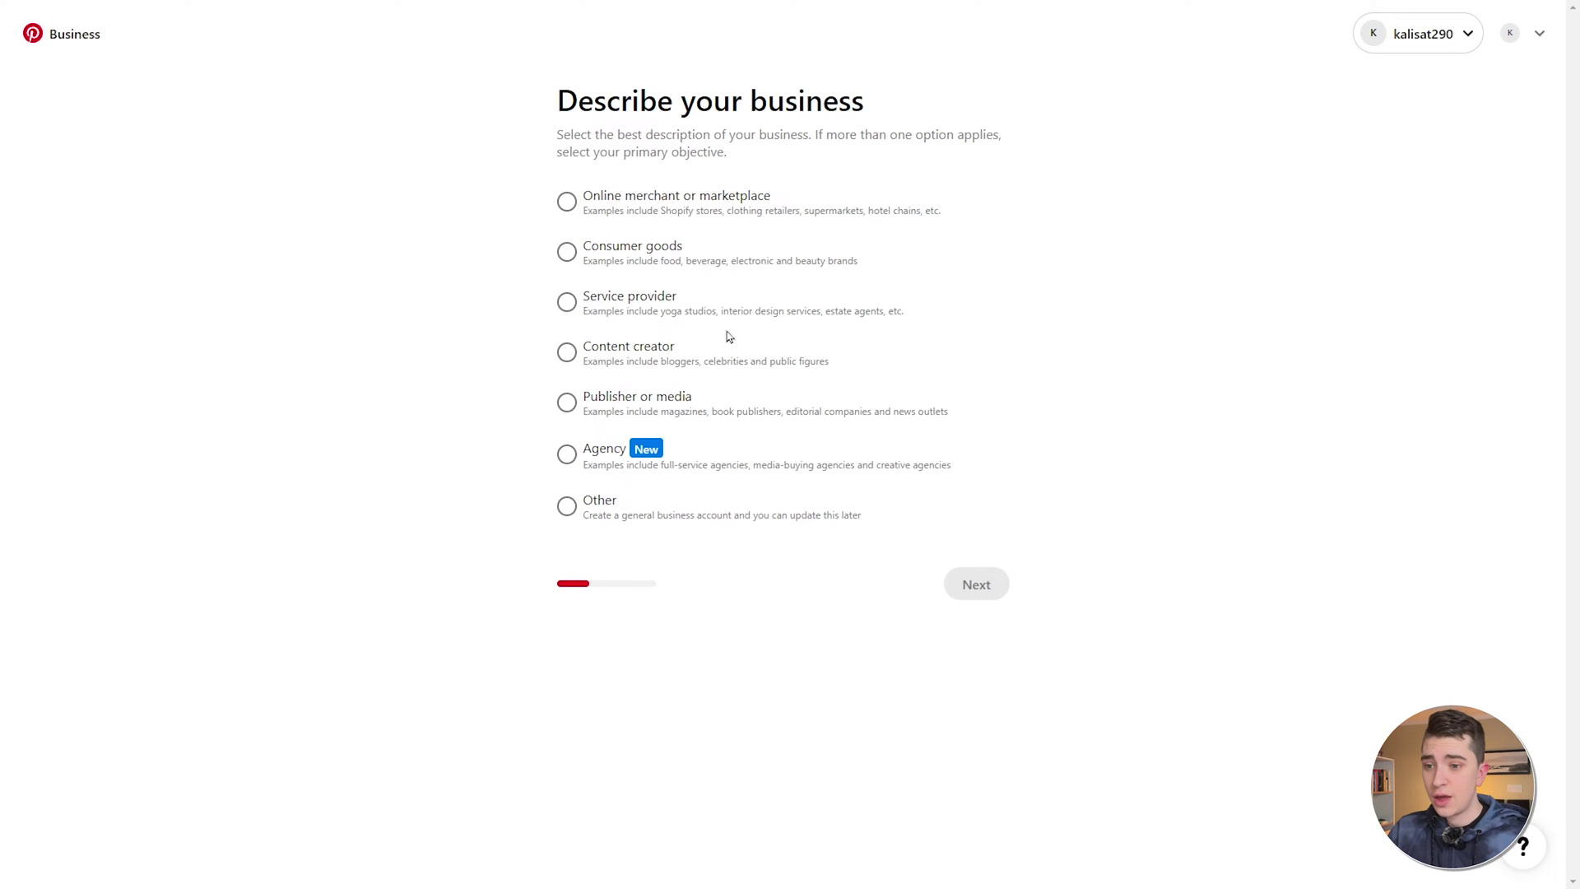
Choose Content creator, enter the business name Digyet, and mark that there is no website
{"action": "left_click", "coordinate": [566, 352]}
{"action": "left_click", "coordinate": [1002, 598]}
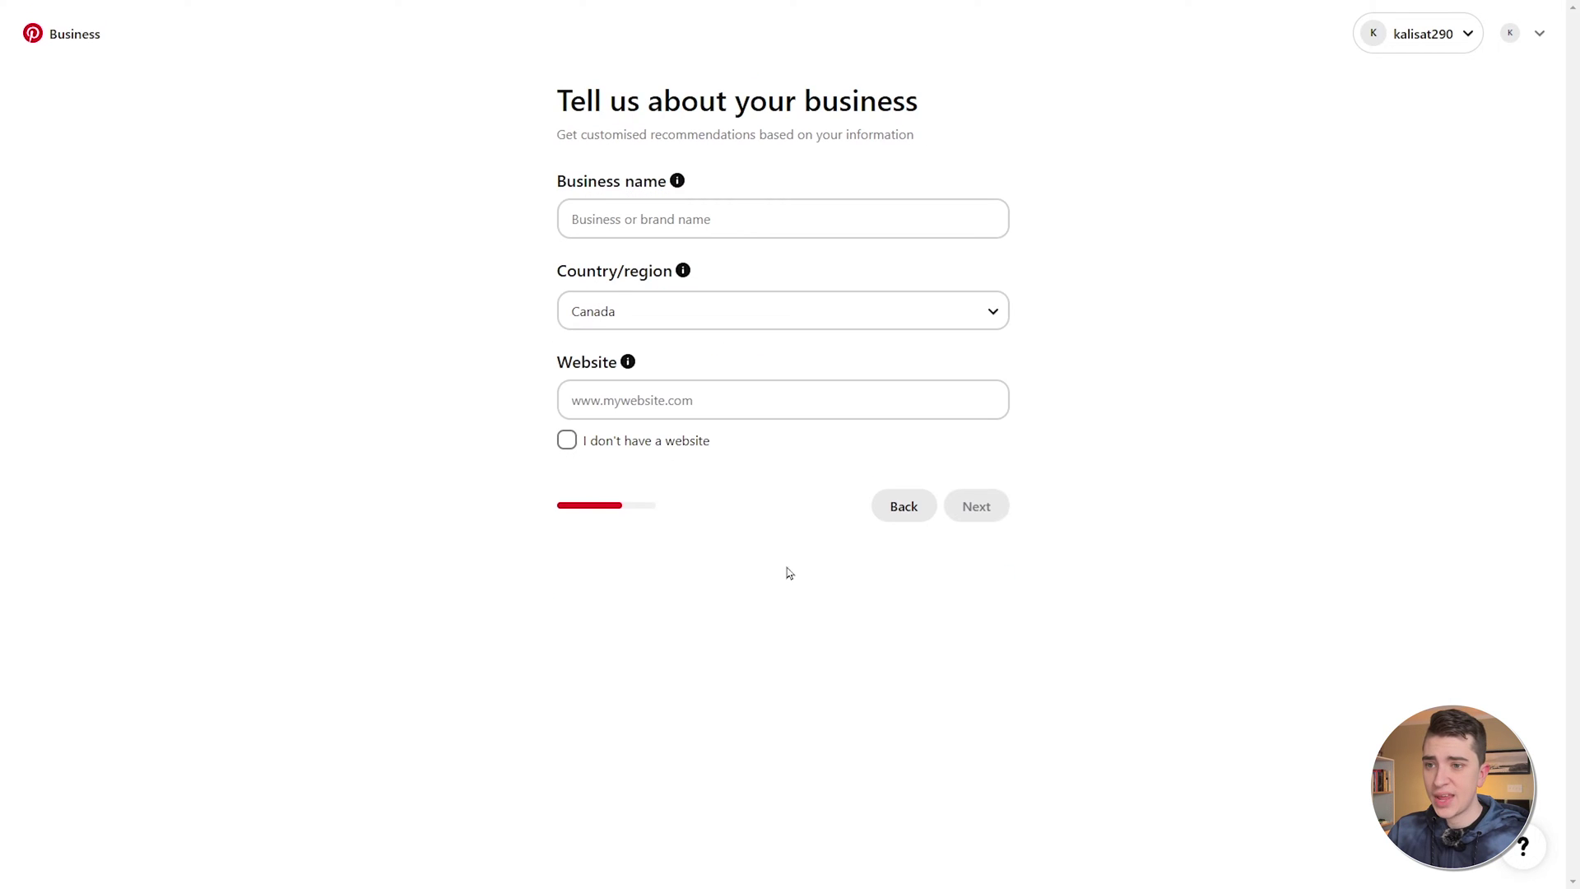
{"action": "left_click", "coordinate": [682, 213]}
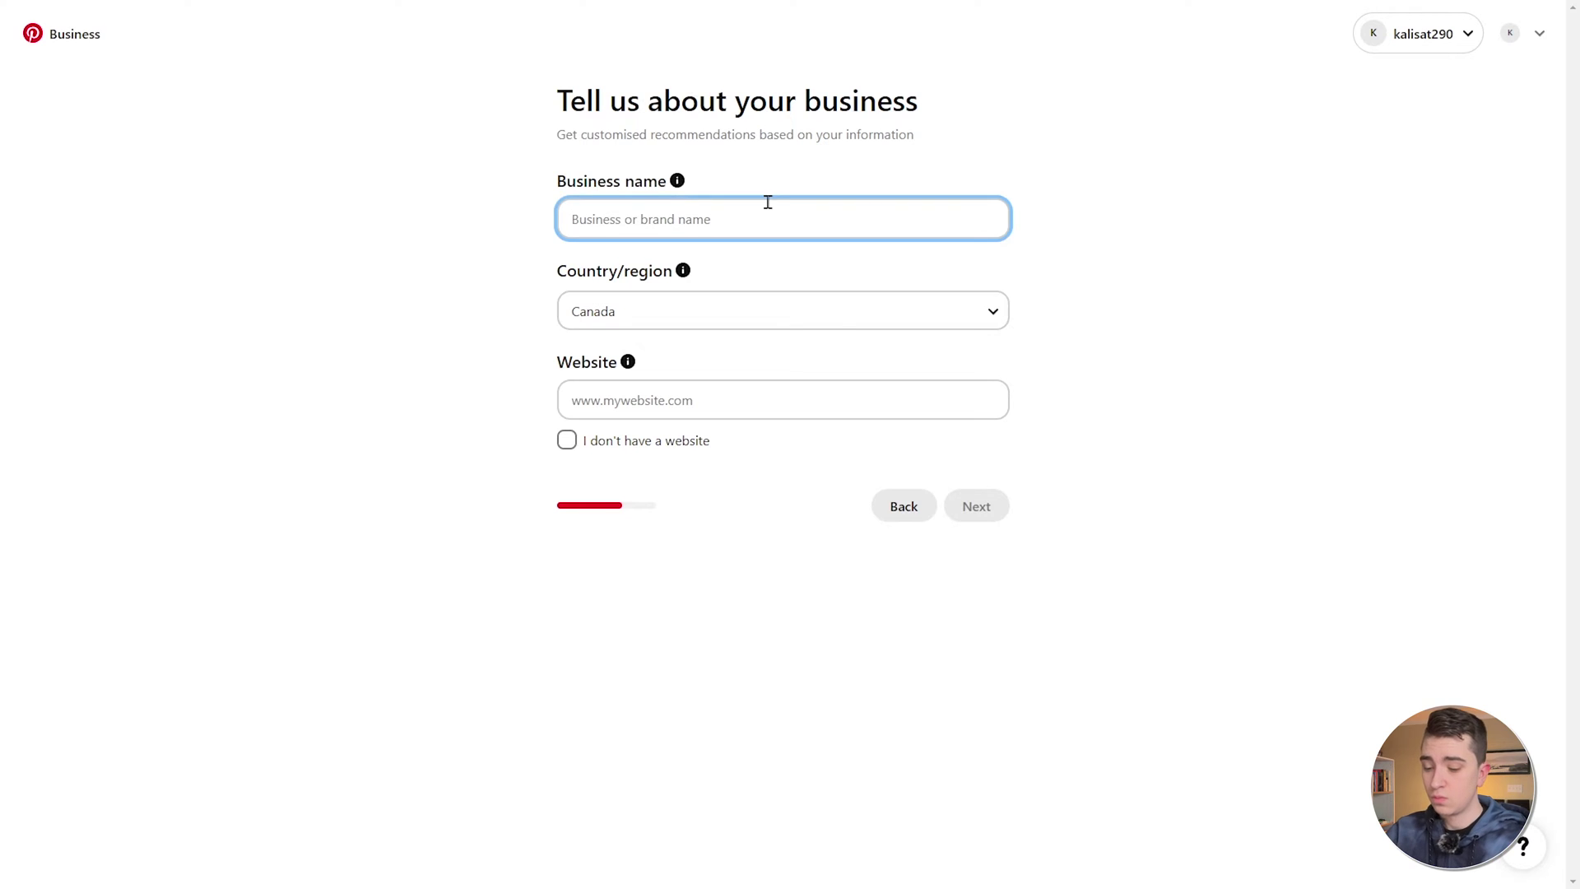
{"action": "type", "text": "Digyet"}
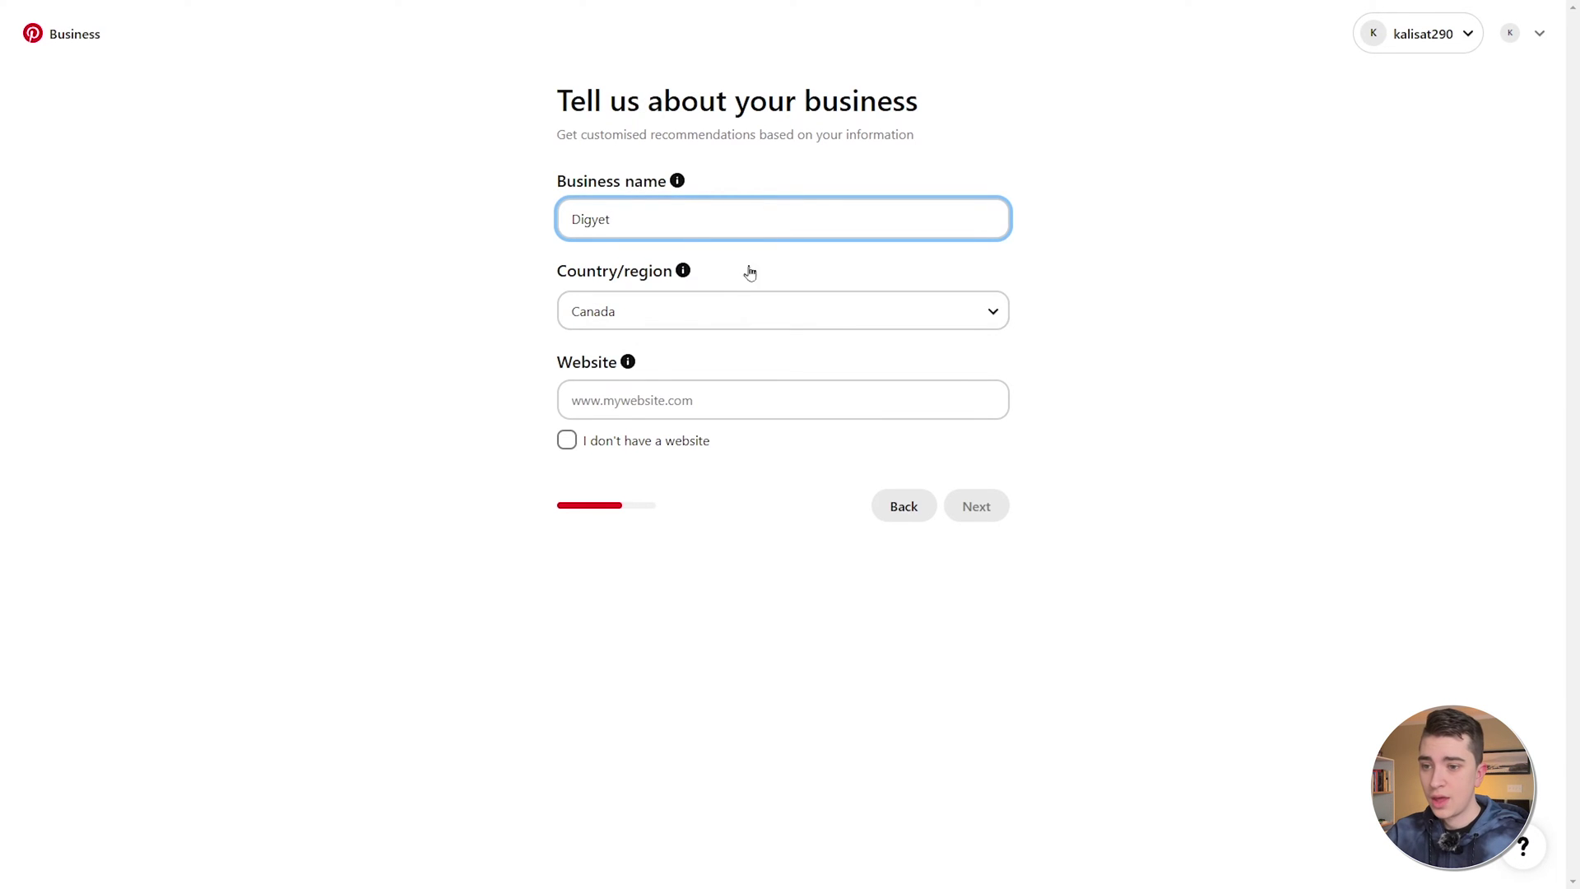
{"action": "left_click", "coordinate": [677, 402]}
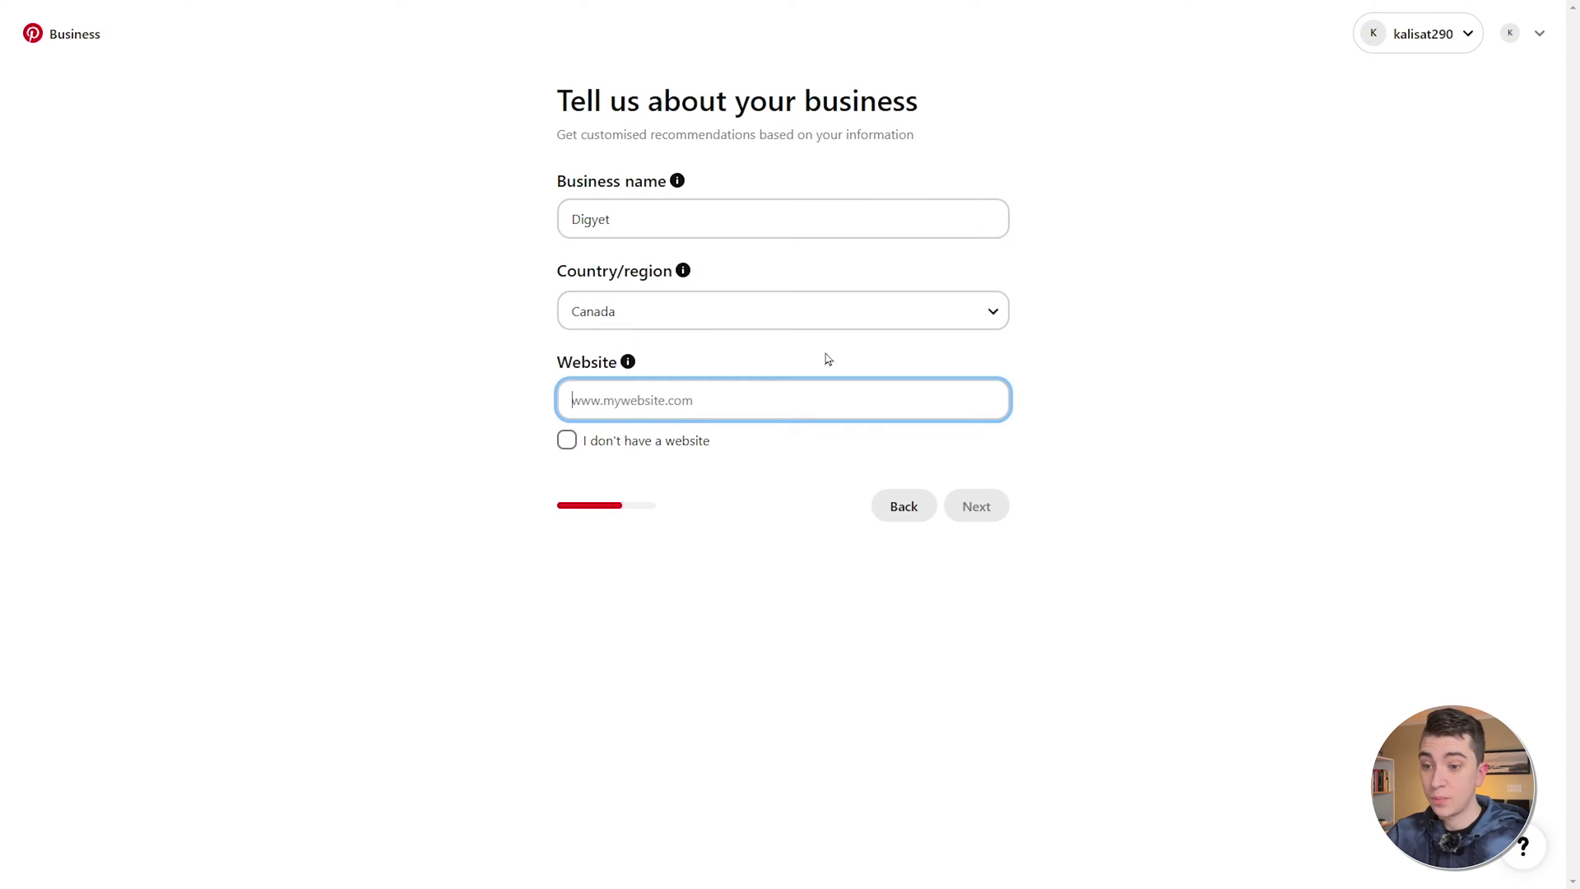
{"action": "left_click", "coordinate": [567, 442]}
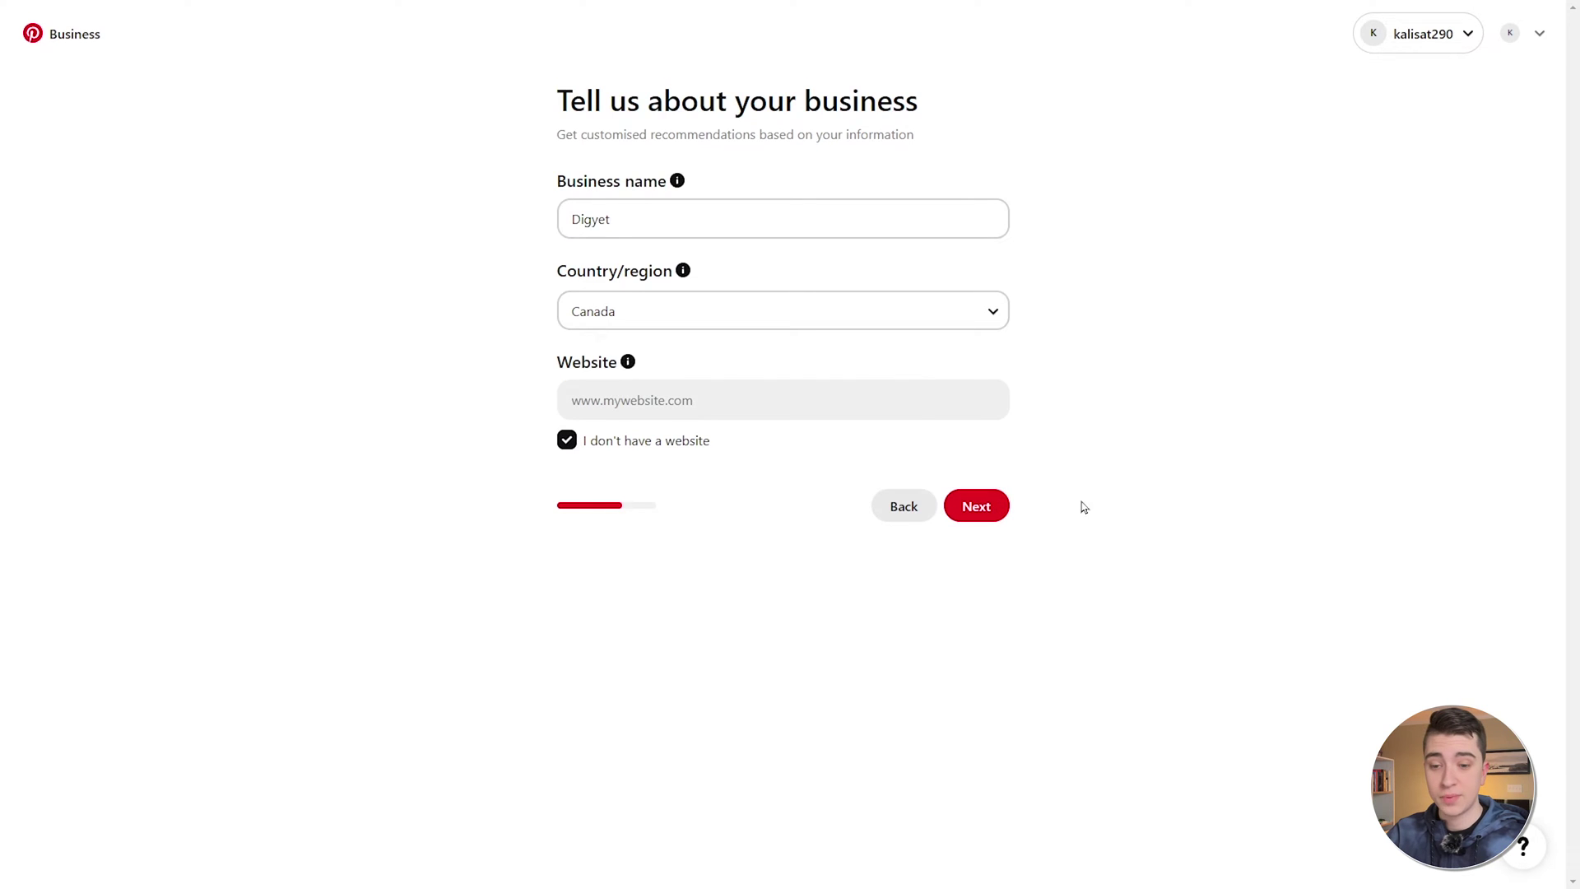
{"action": "left_click", "coordinate": [984, 508]}
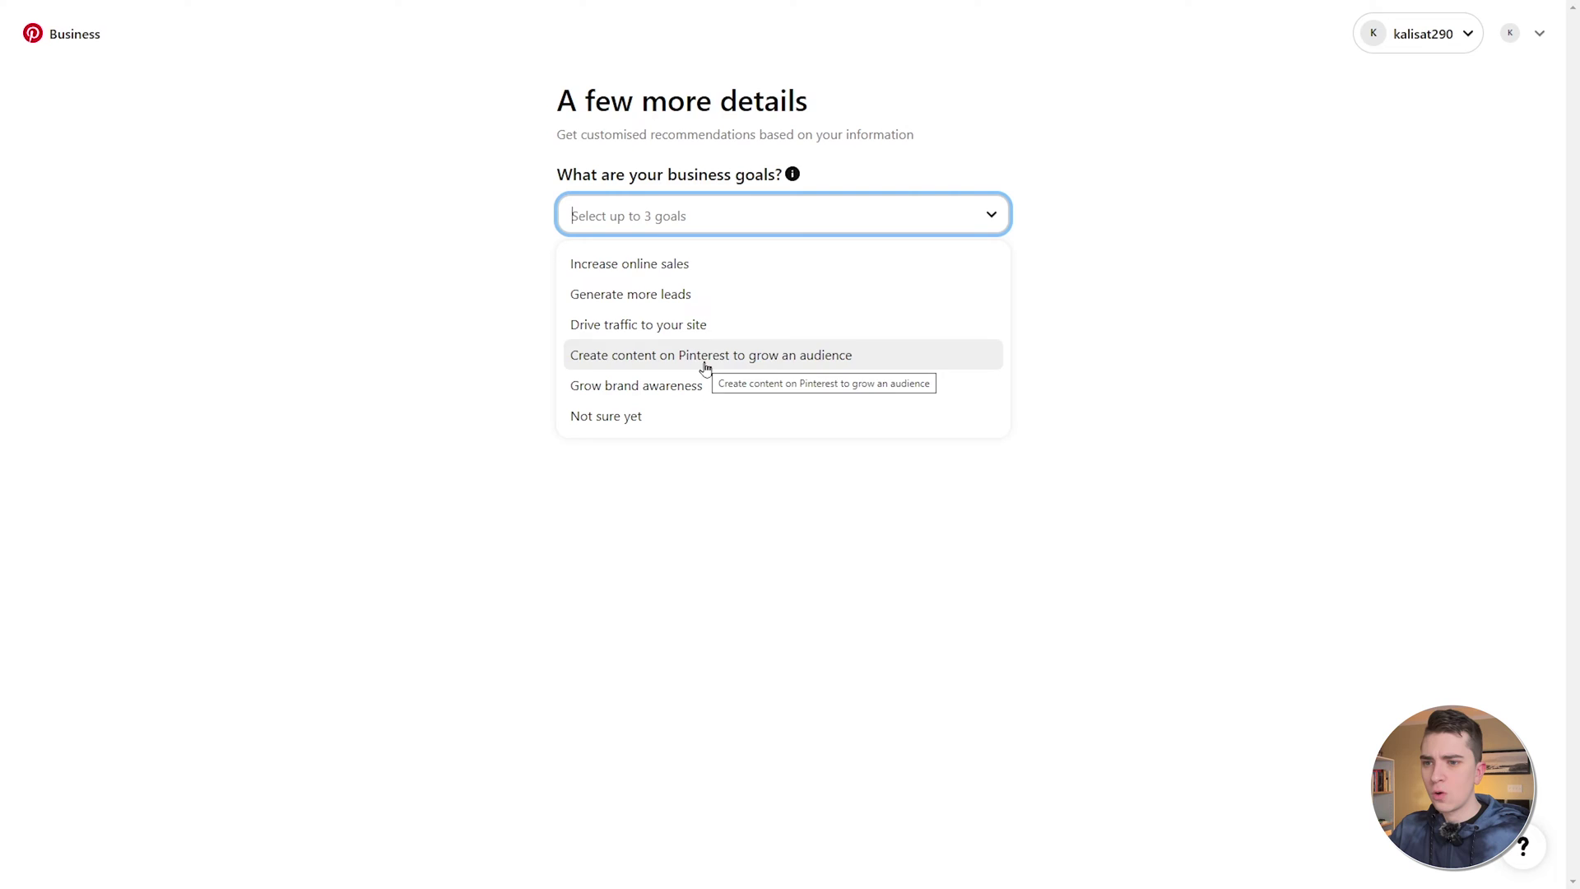
Add Increase online sales, Drive traffic to your site and Generate more leads as goals, with DIY and craft focus
{"action": "left_click", "coordinate": [701, 263]}
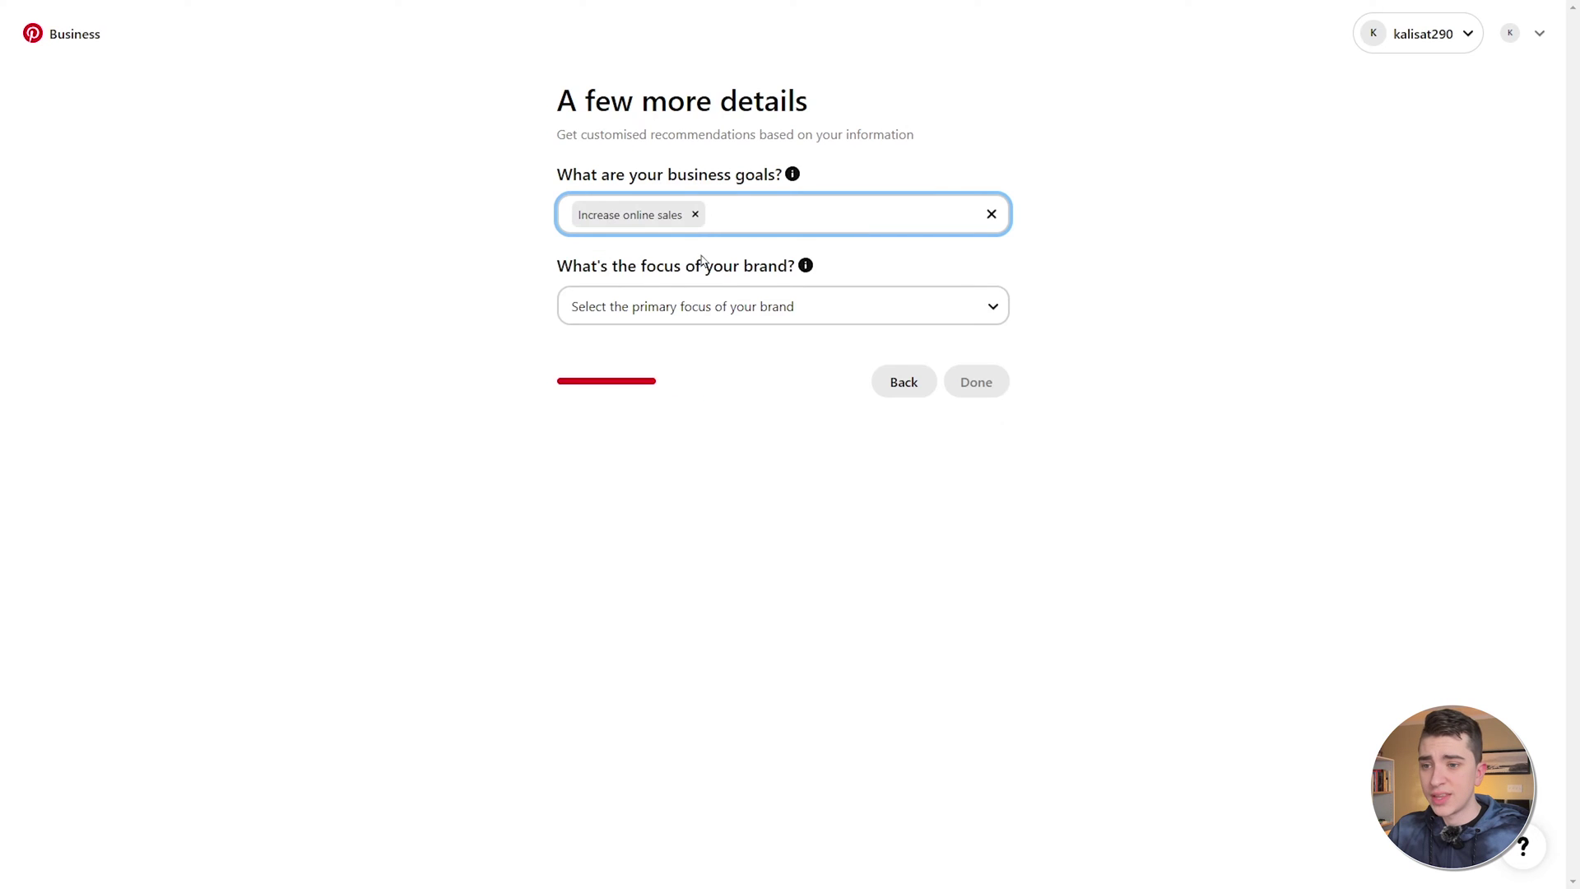
{"action": "left_click", "coordinate": [788, 206]}
{"action": "left_click", "coordinate": [717, 325]}
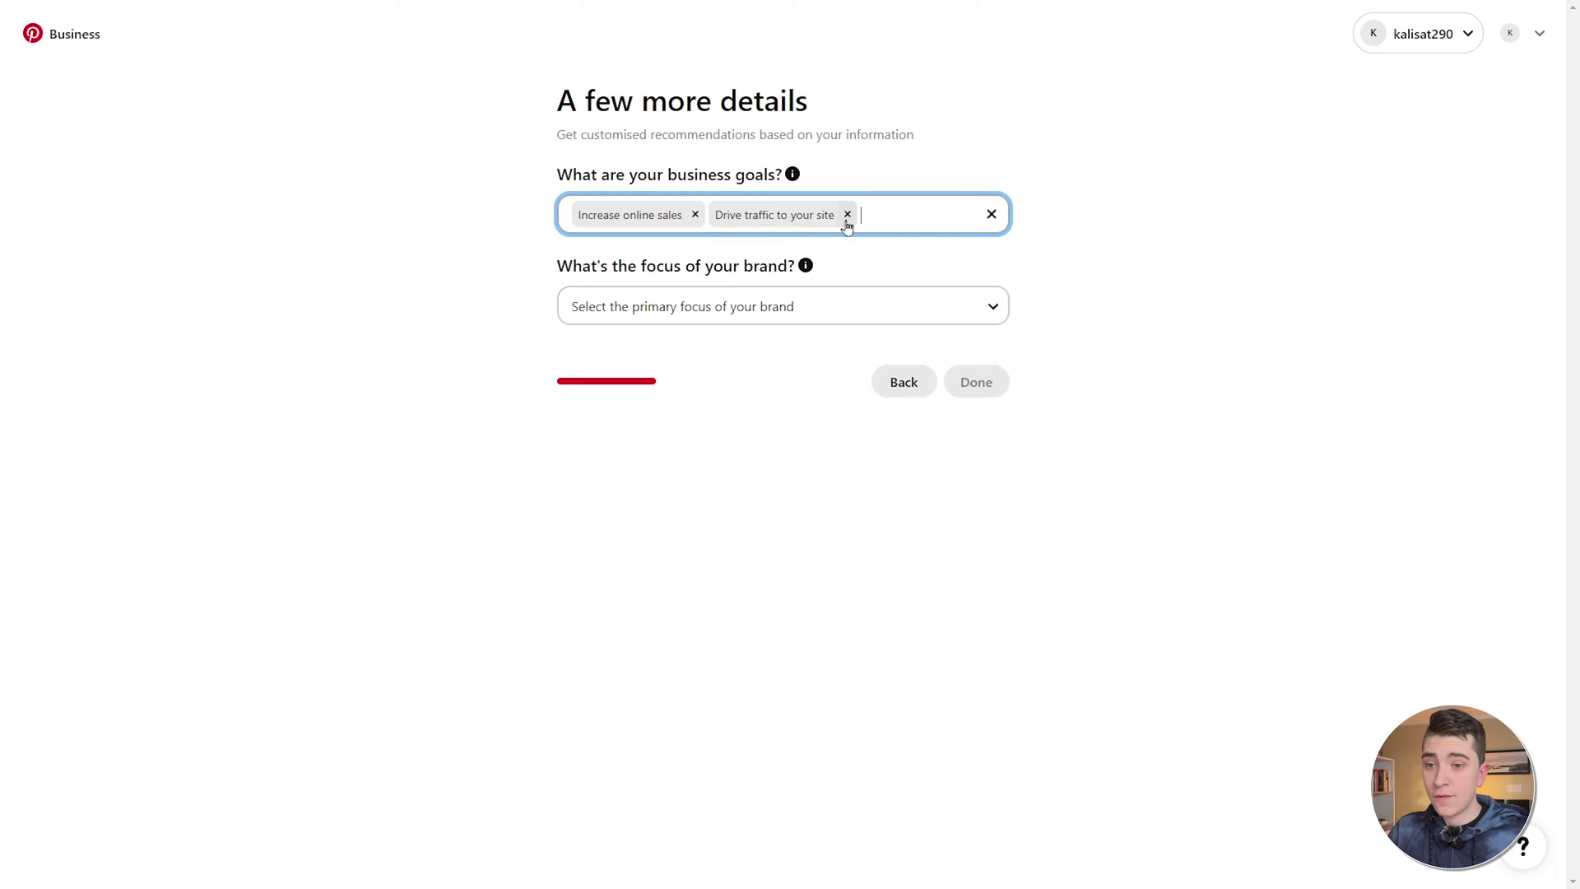
{"action": "left_click", "coordinate": [897, 213]}
{"action": "left_click", "coordinate": [805, 294]}
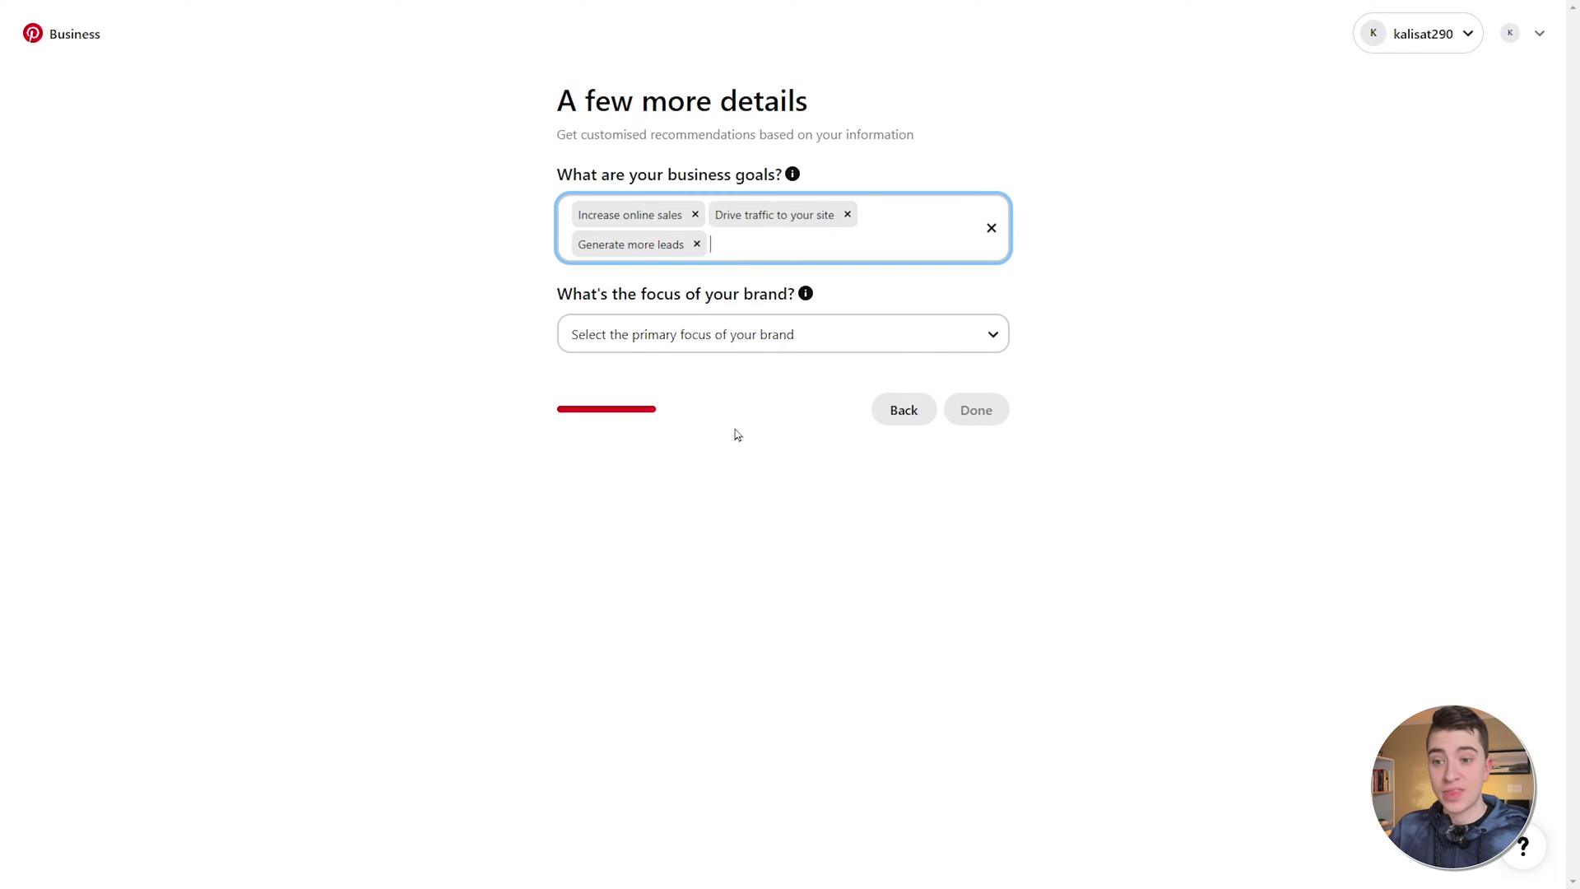
{"action": "mouse_move", "coordinate": [804, 298]}
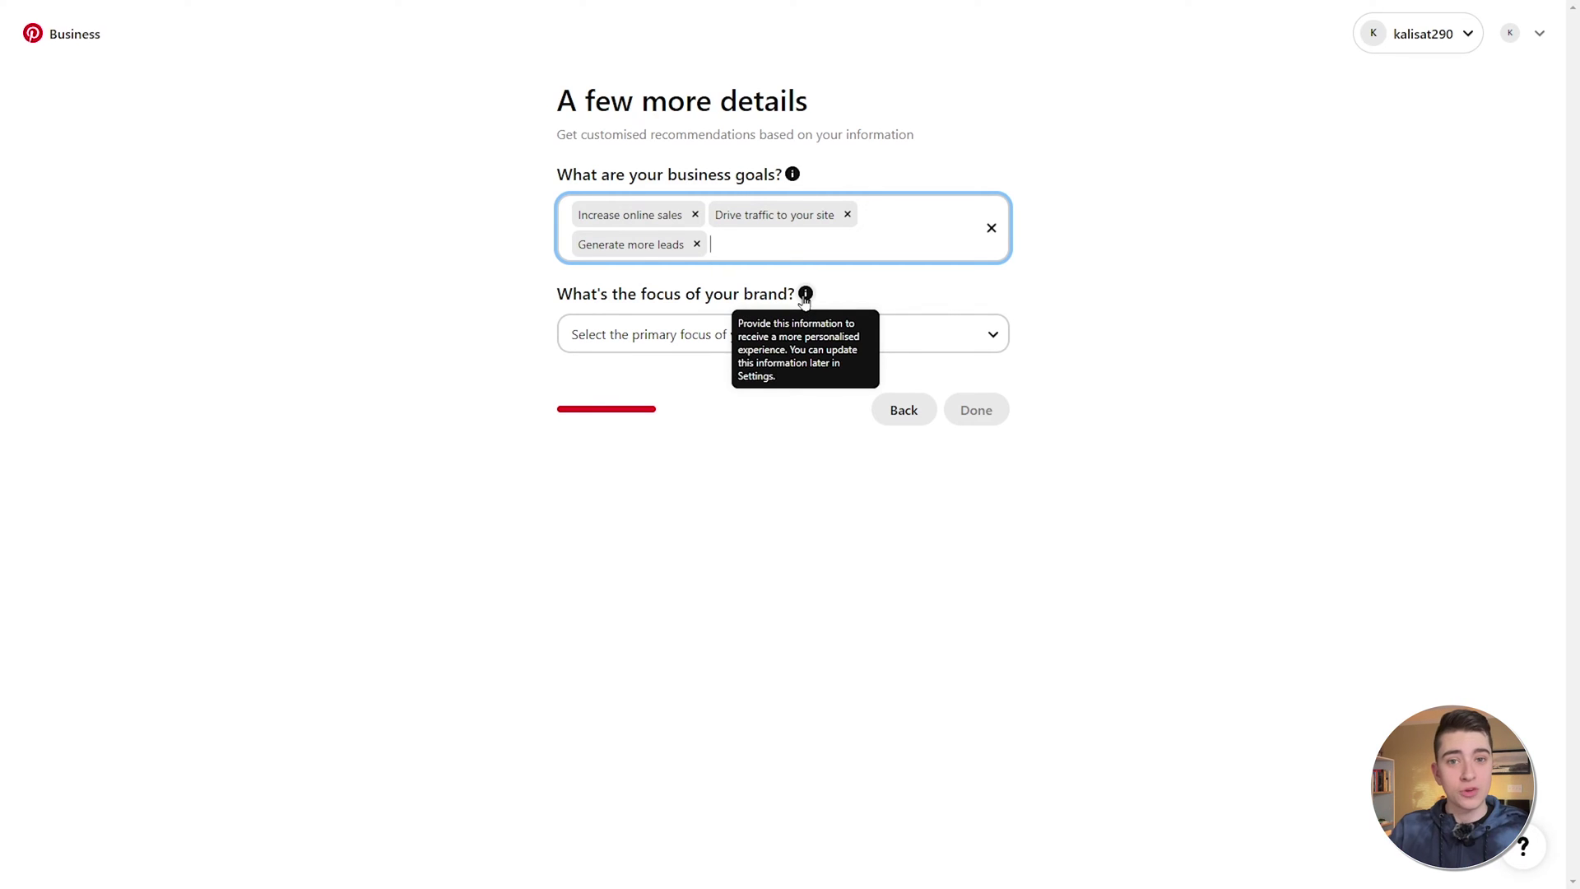
{"action": "left_click", "coordinate": [670, 341]}
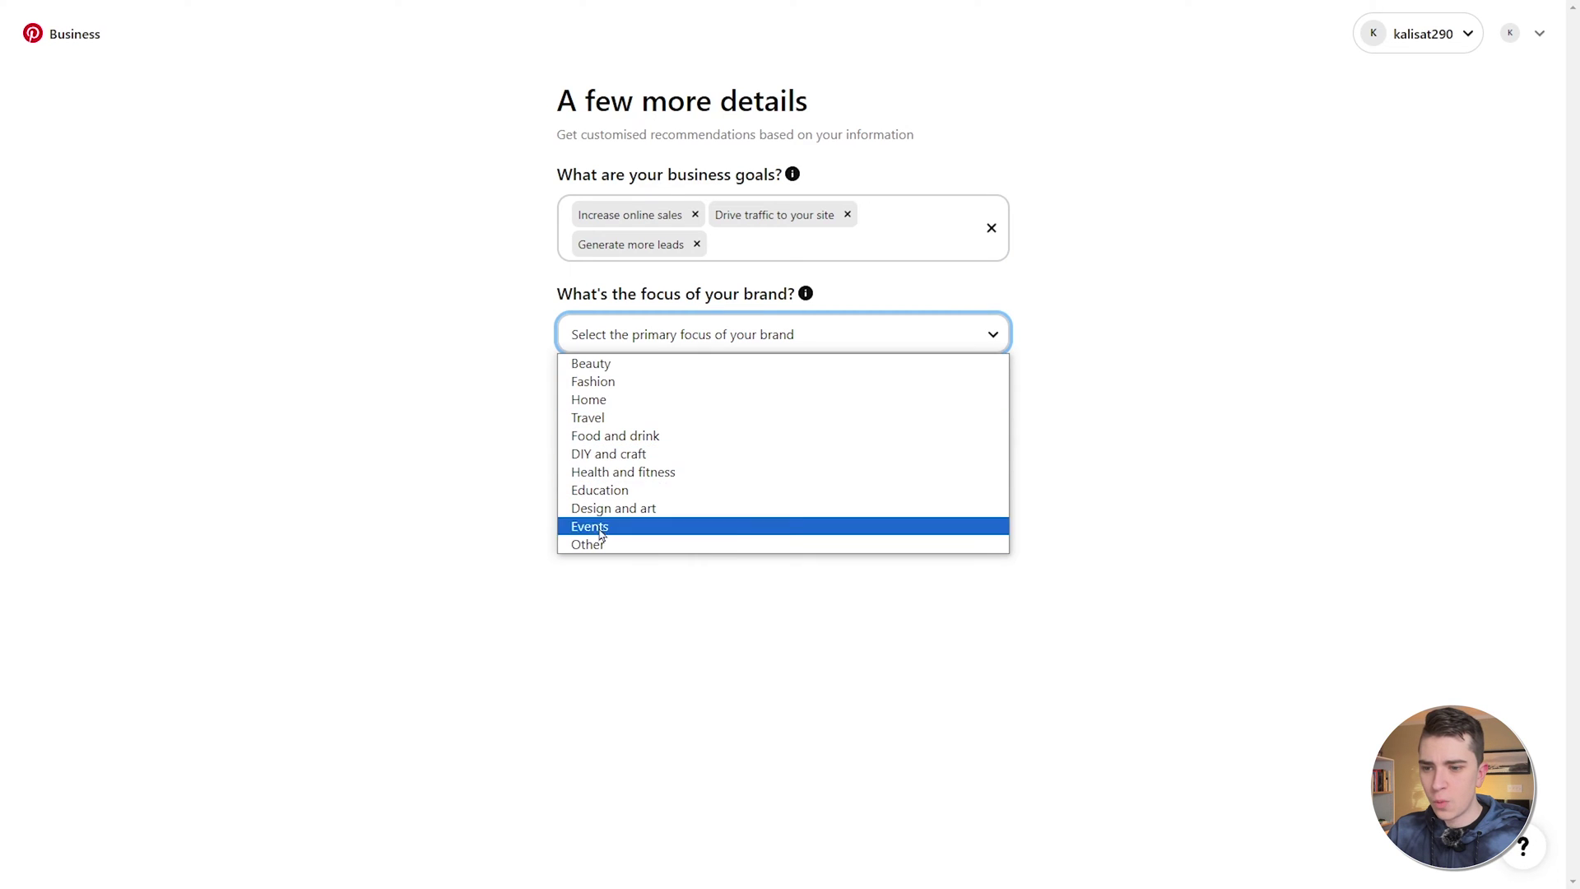
{"action": "left_click", "coordinate": [643, 454]}
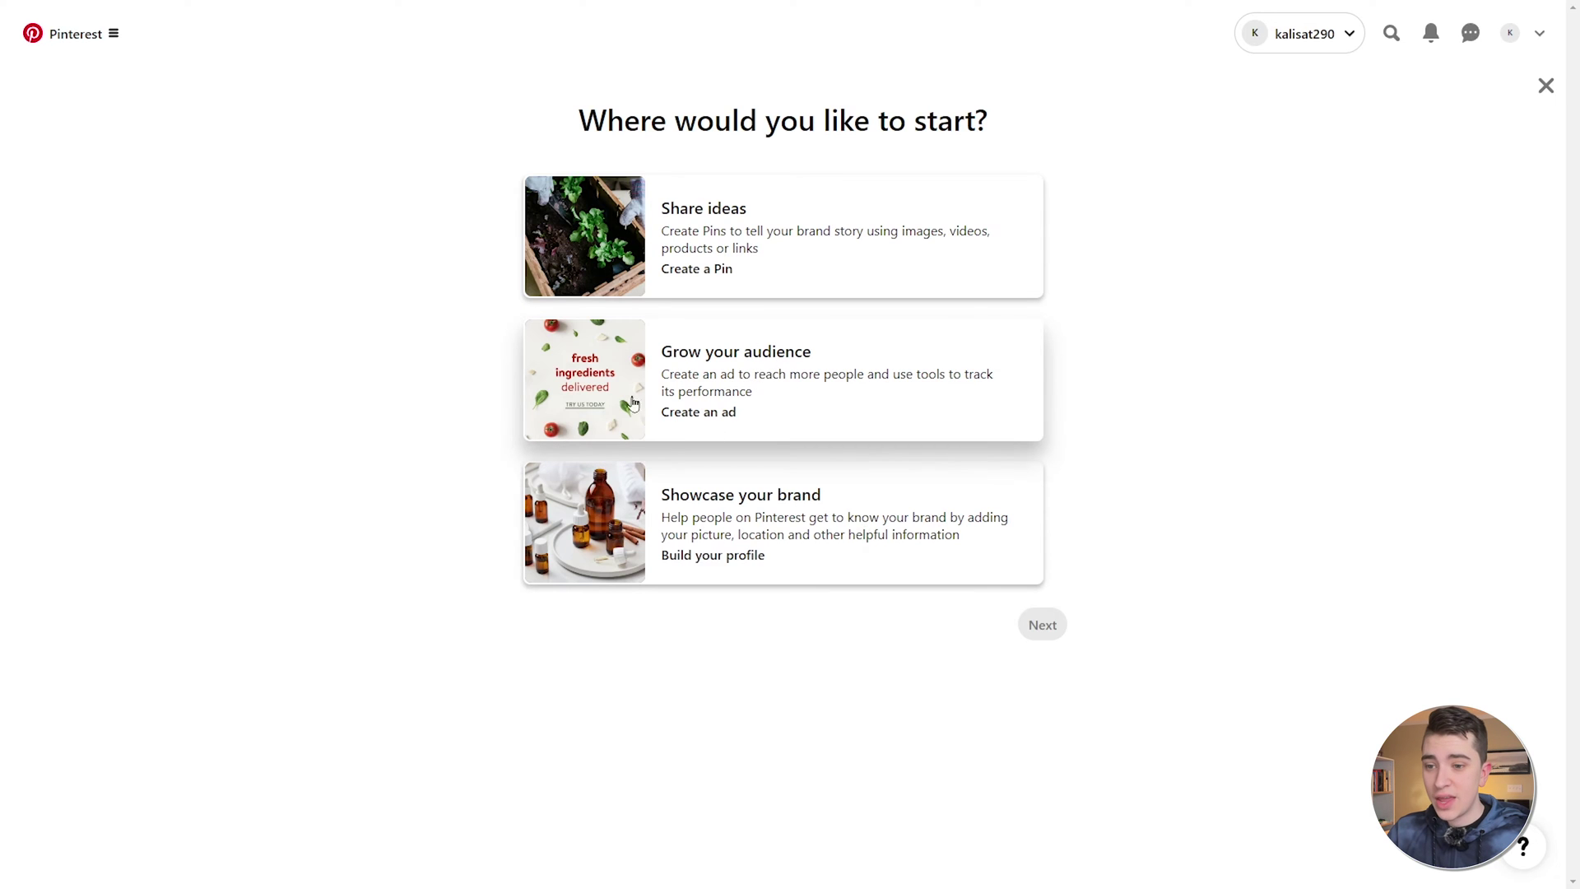
Pick the 'Grow your audience' card as the starting option
{"action": "left_click", "coordinate": [771, 359]}
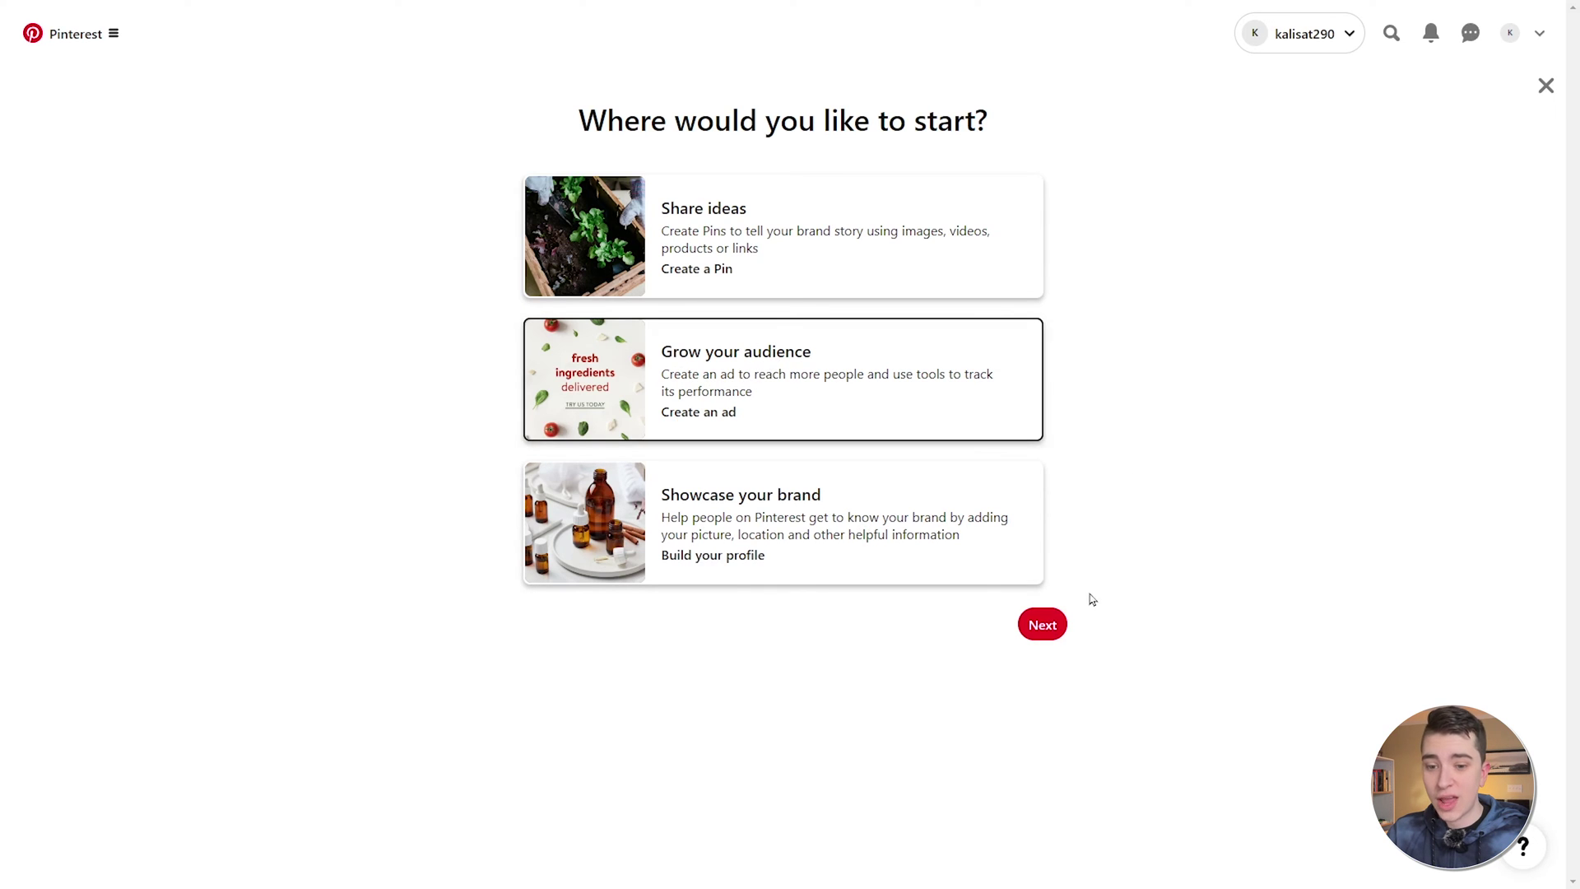
Continue to Create Pin for ad and step through the introduction tips to slide 4 of 4
{"action": "left_click", "coordinate": [1042, 625]}
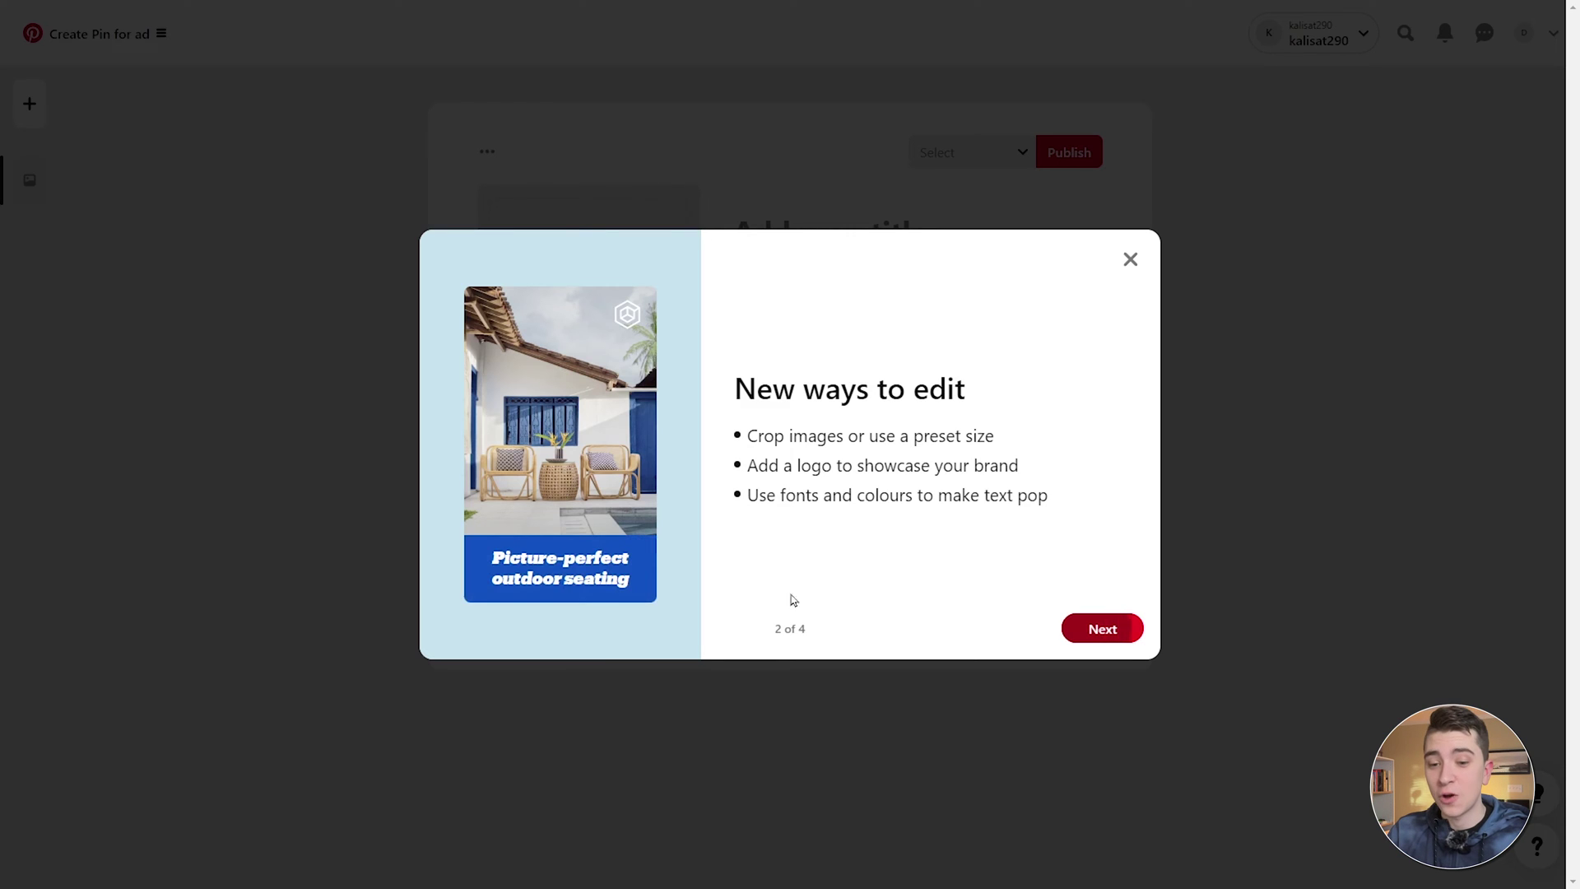
{"action": "left_click", "coordinate": [1088, 640]}
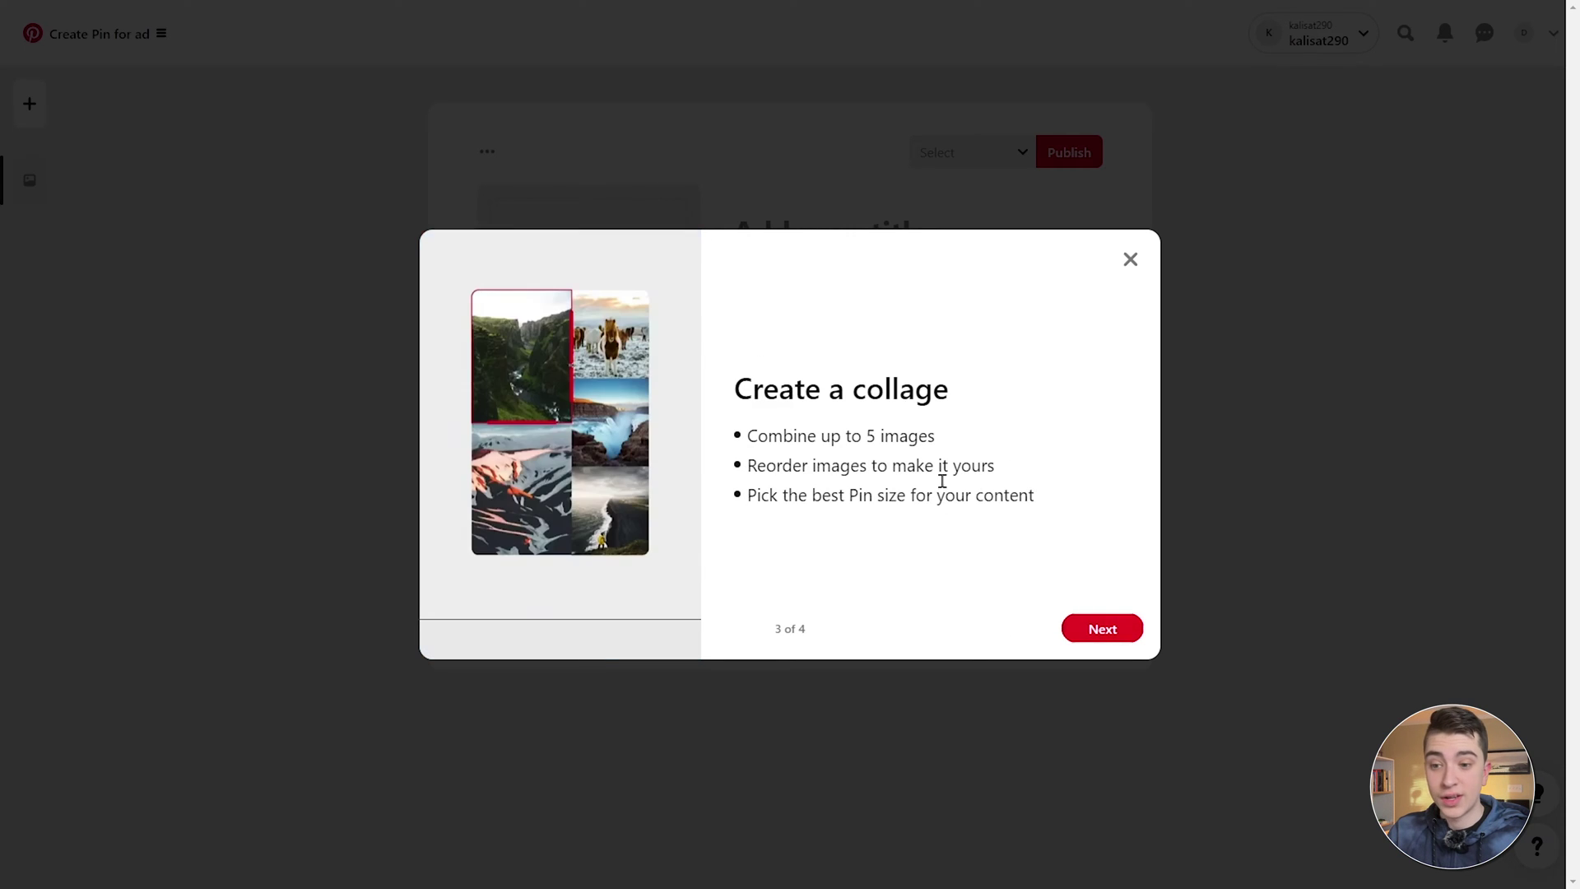
{"action": "left_click", "coordinate": [1080, 630]}
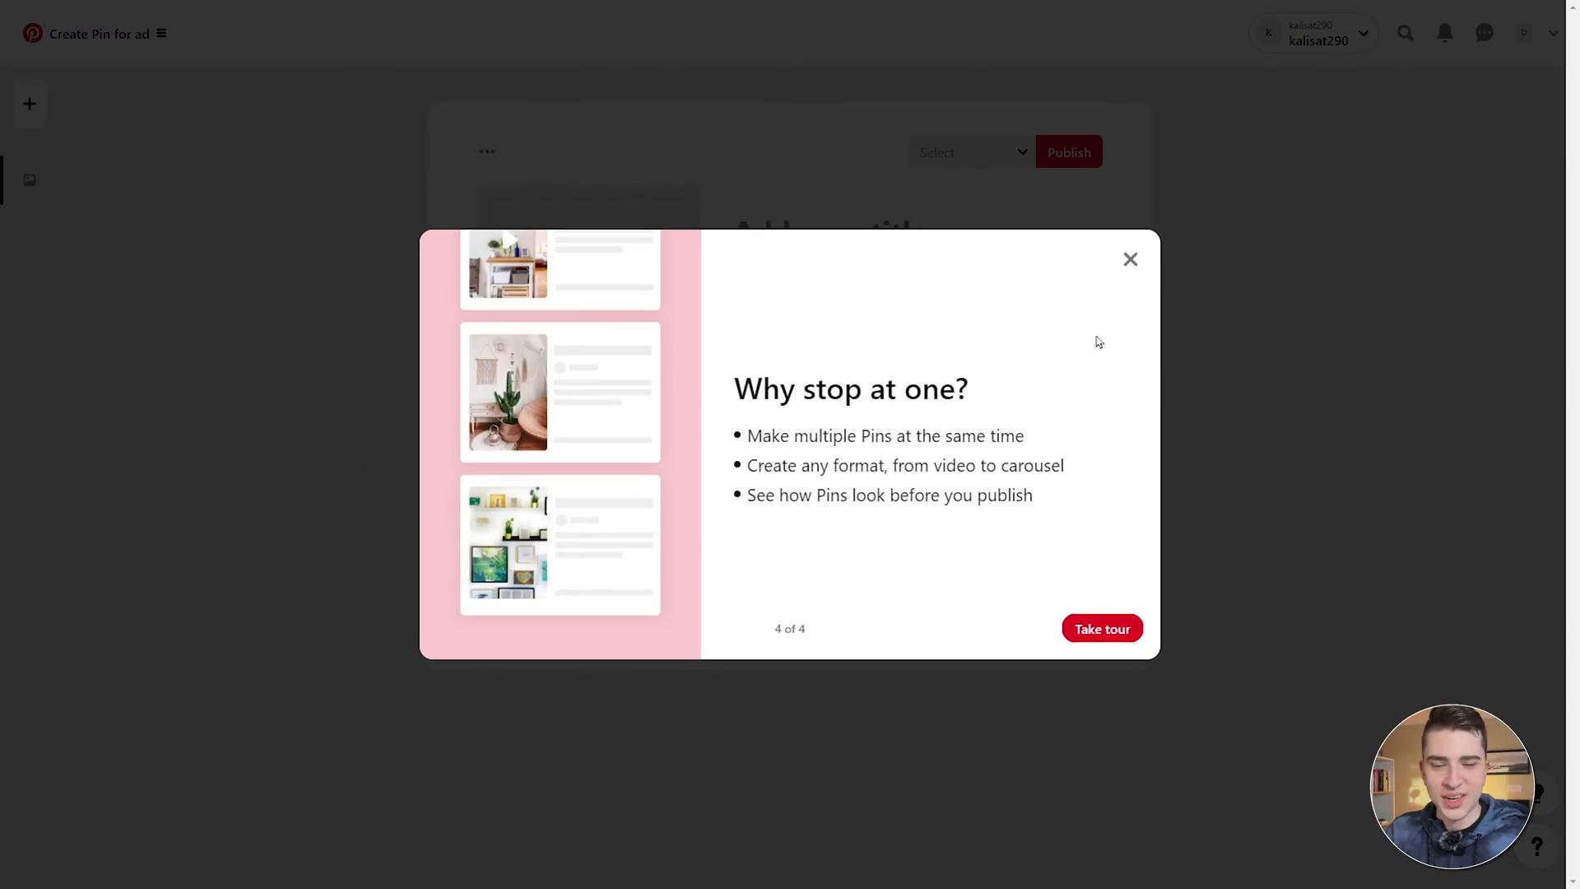
Dismiss the tips, enter the ad title and the description 'This pin is about my ad', then open alt text
{"action": "left_click", "coordinate": [1129, 260]}
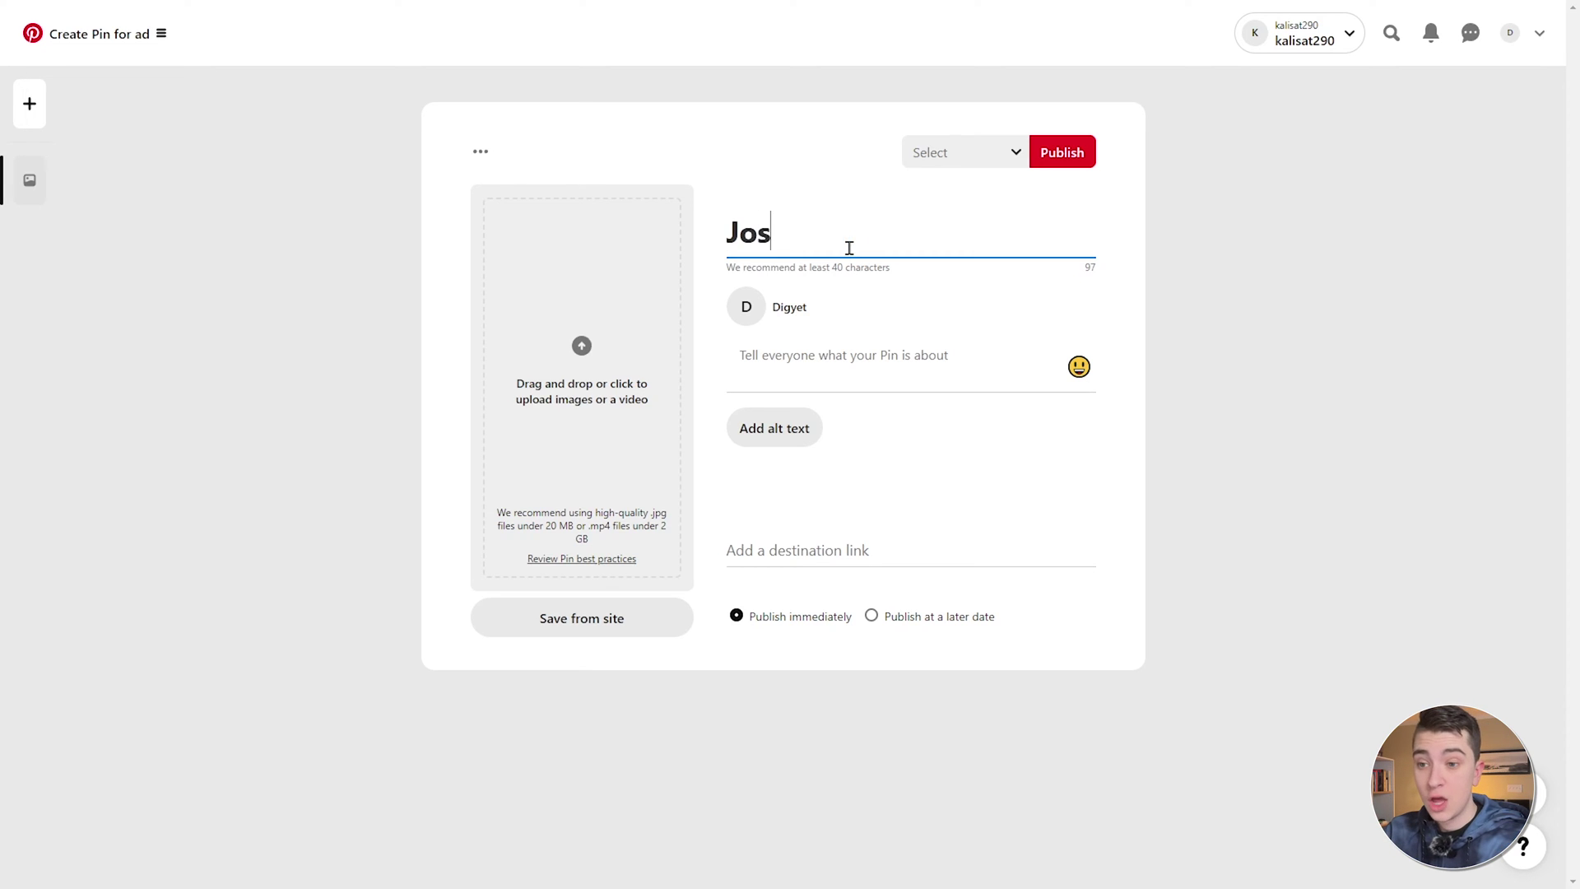
{"action": "type", "text": "h's Ad"}
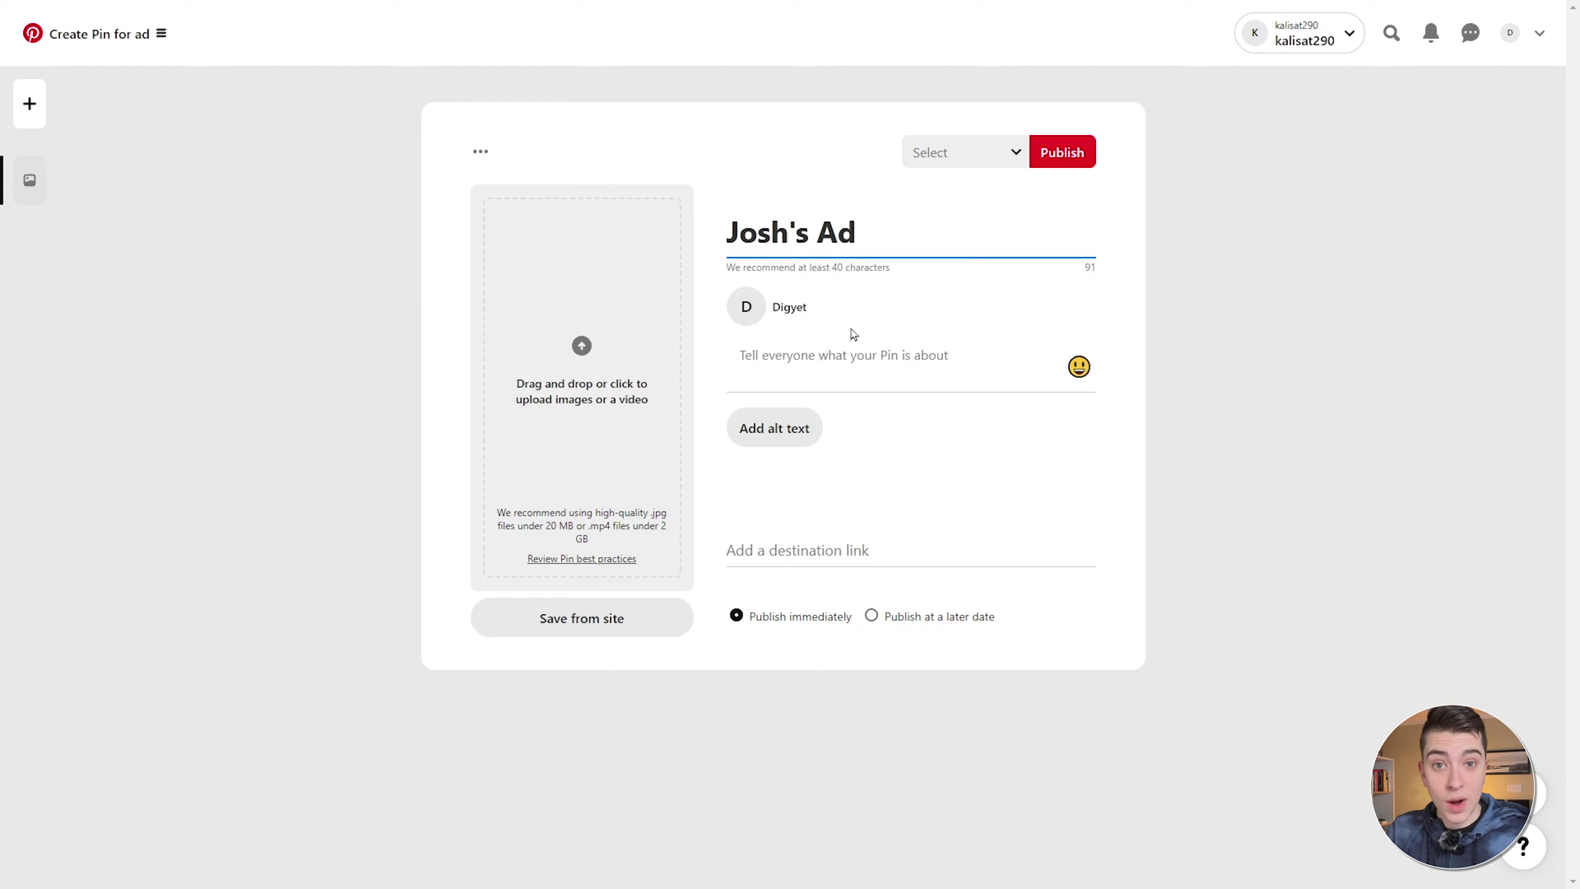
{"action": "left_click", "coordinate": [874, 358]}
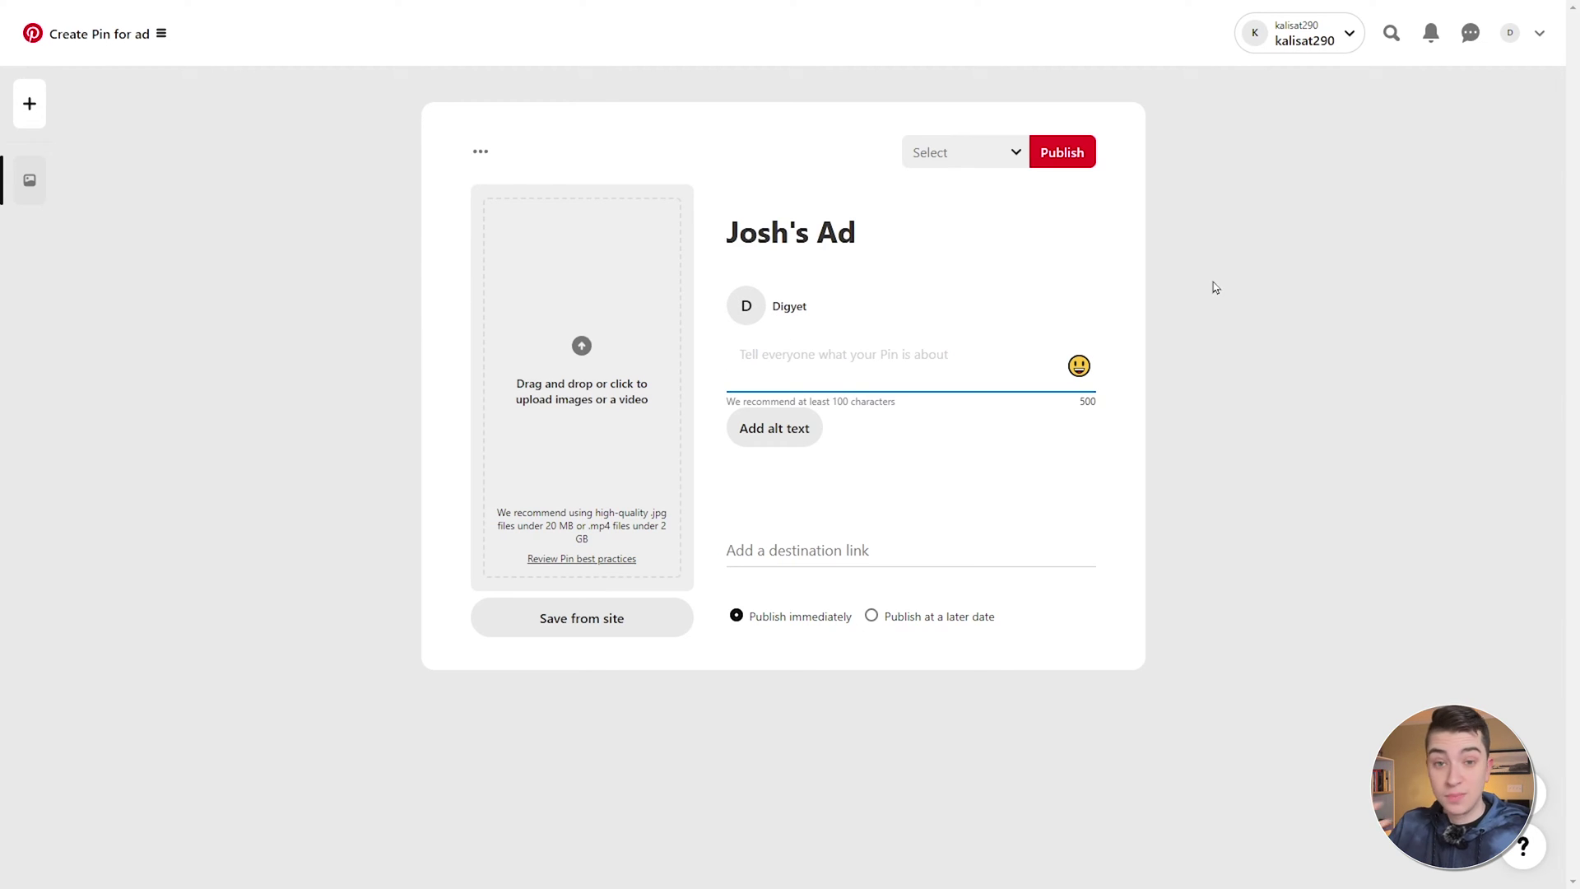
{"action": "type", "text": "T"}
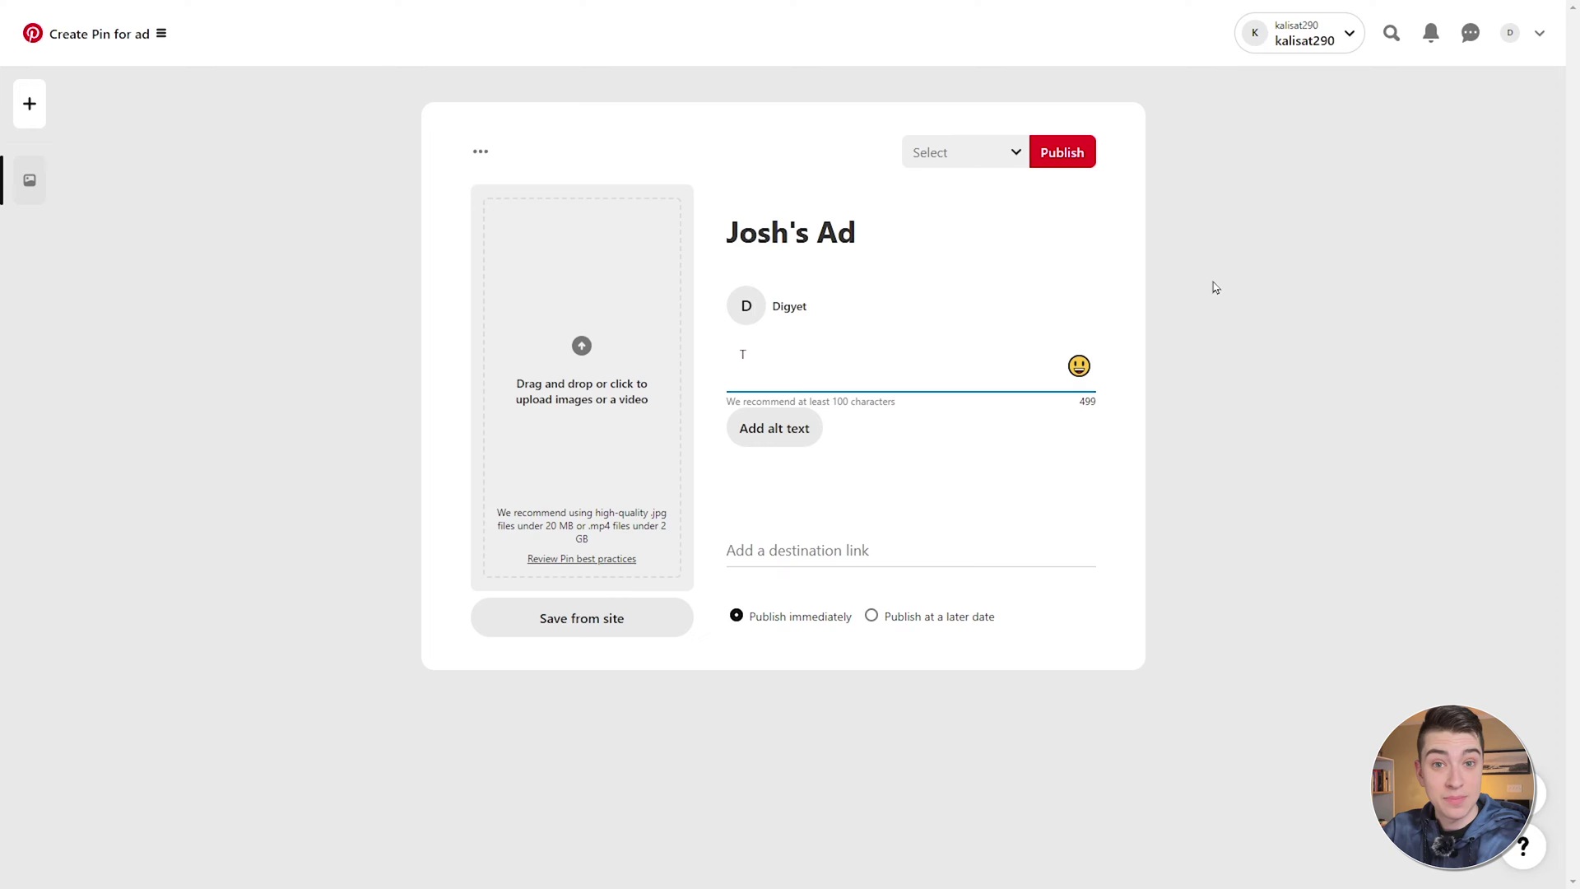
{"action": "type", "text": "his pin is about my ad"}
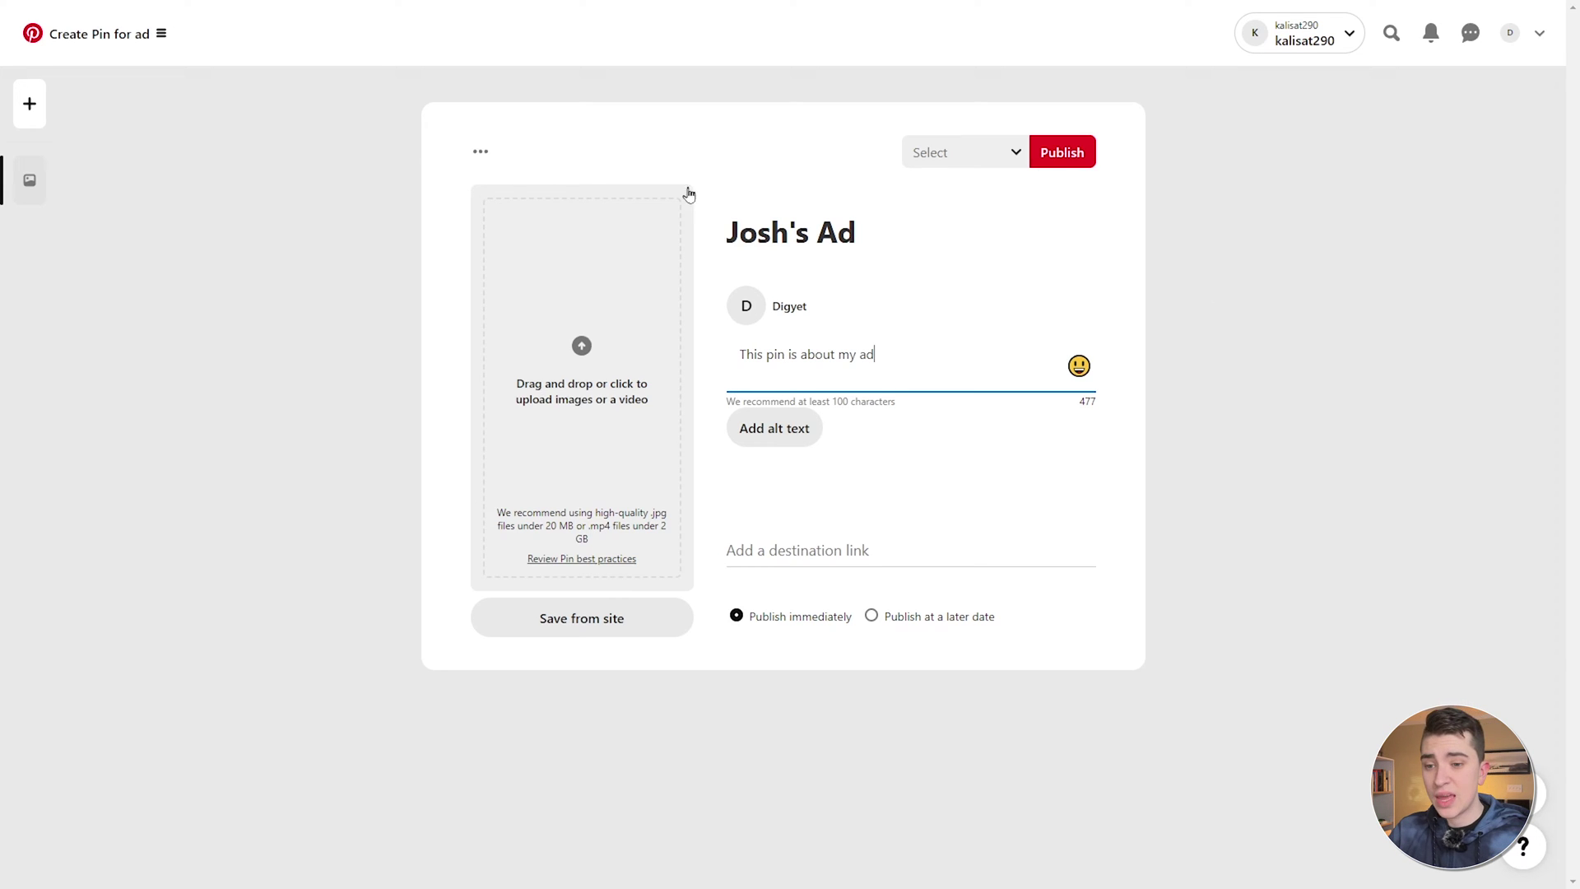
{"action": "left_click", "coordinate": [757, 438]}
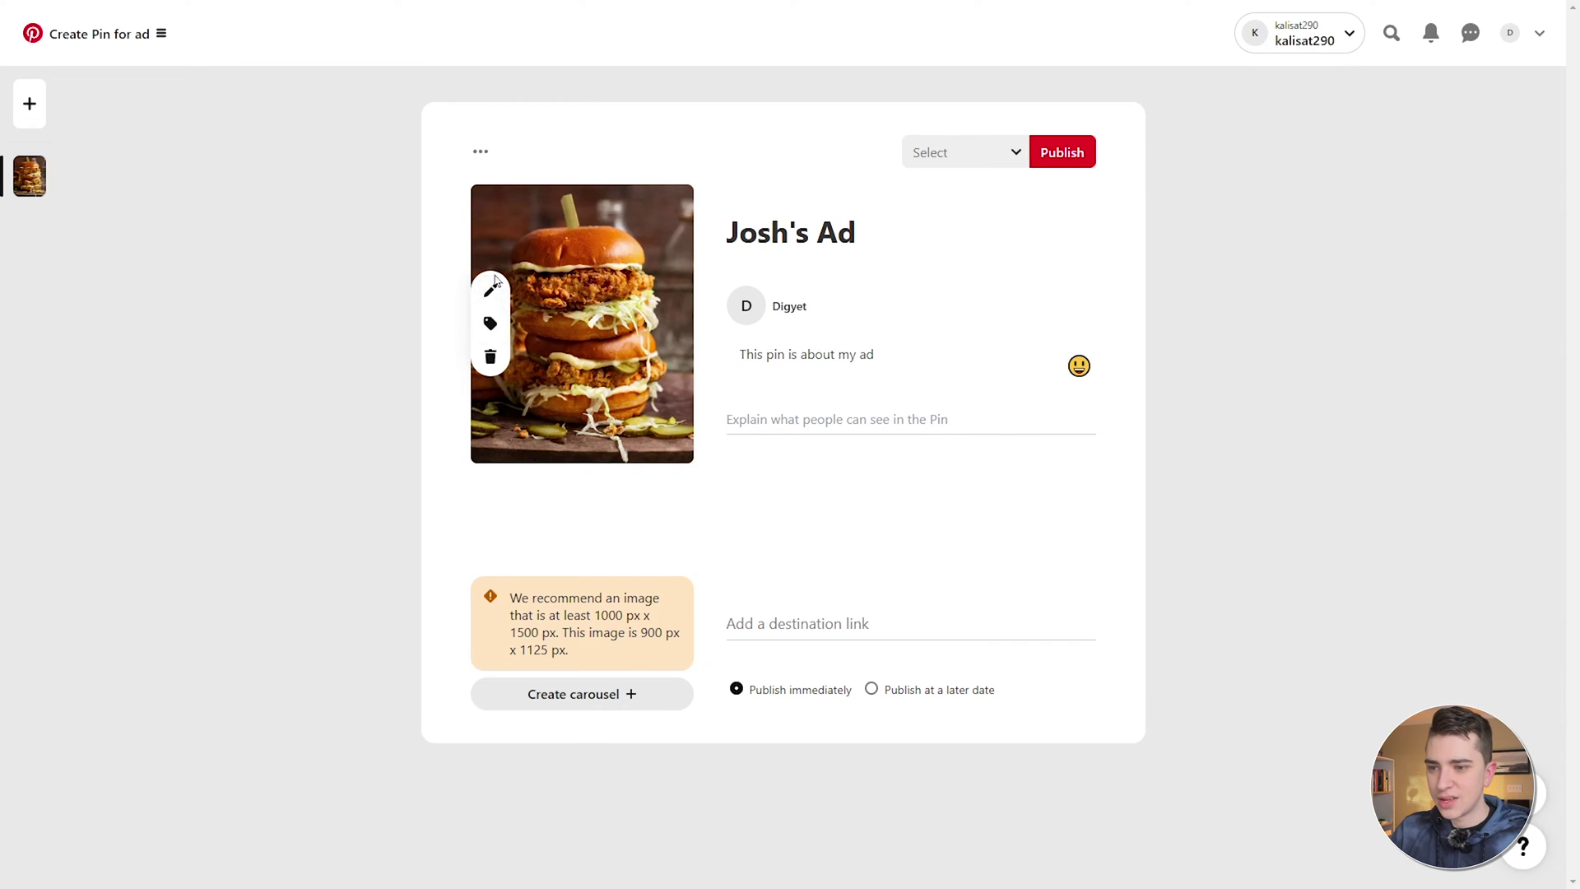
{"action": "left_click", "coordinate": [491, 290]}
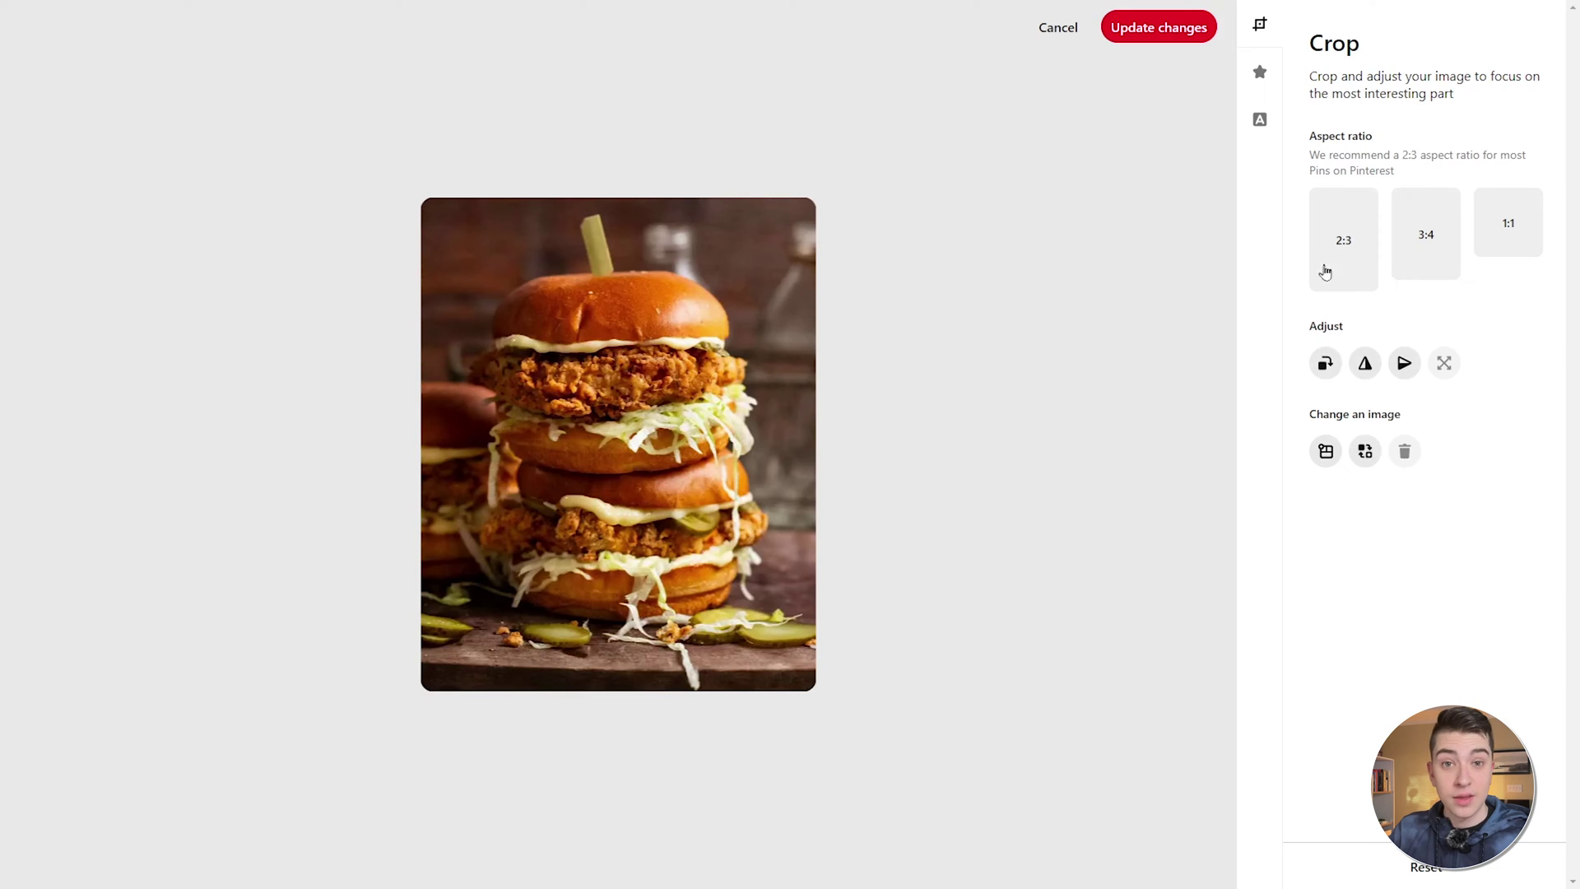
{"action": "left_click", "coordinate": [1346, 254]}
{"action": "left_click", "coordinate": [1414, 249]}
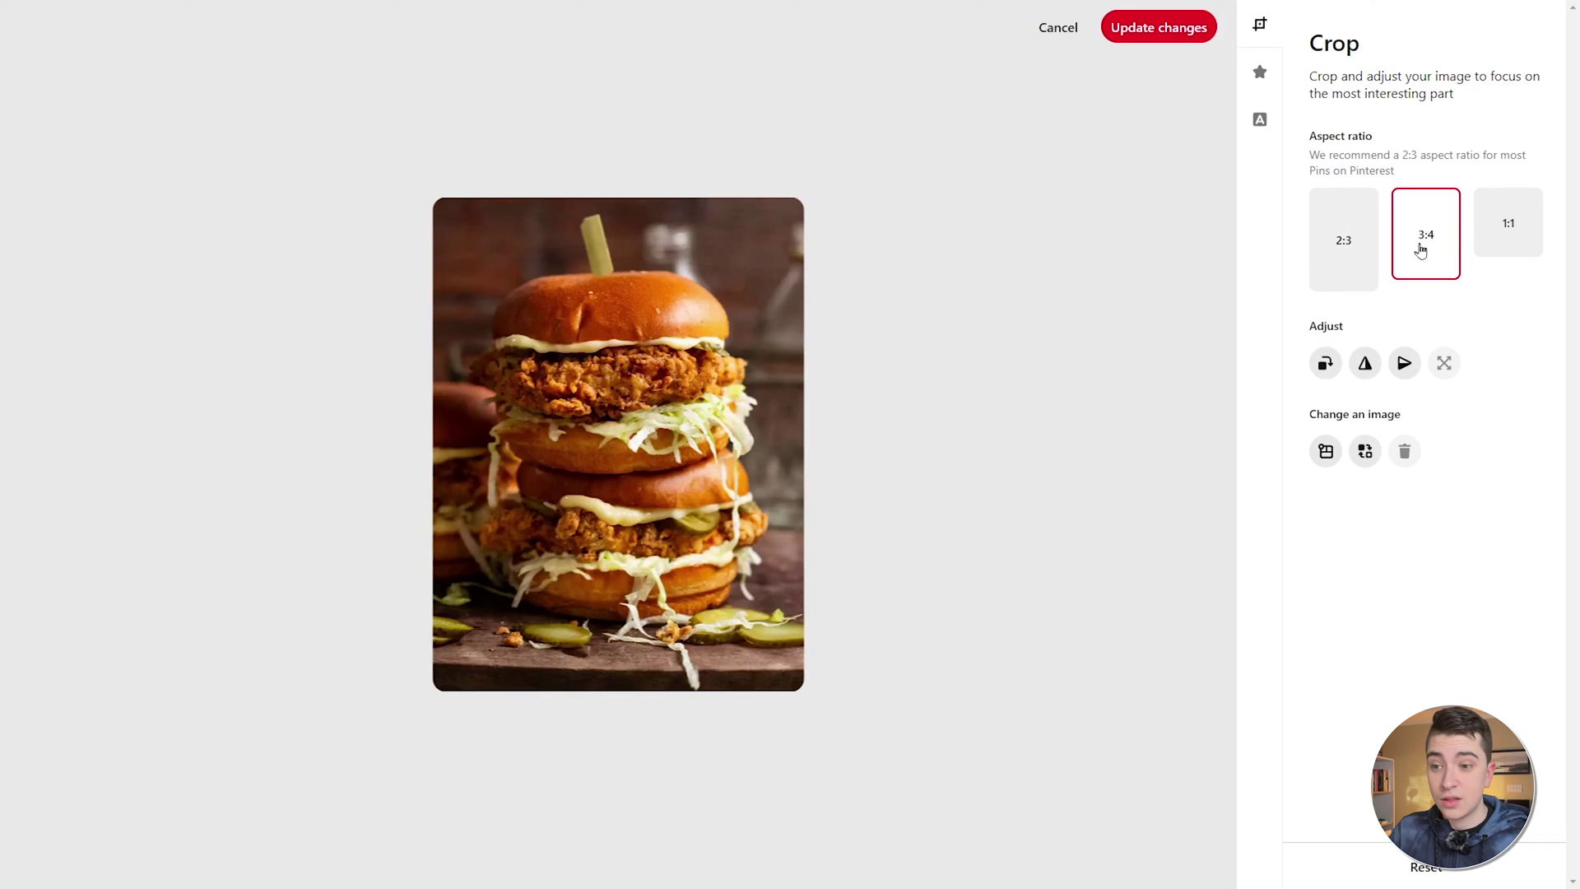
{"action": "left_click", "coordinate": [1492, 236]}
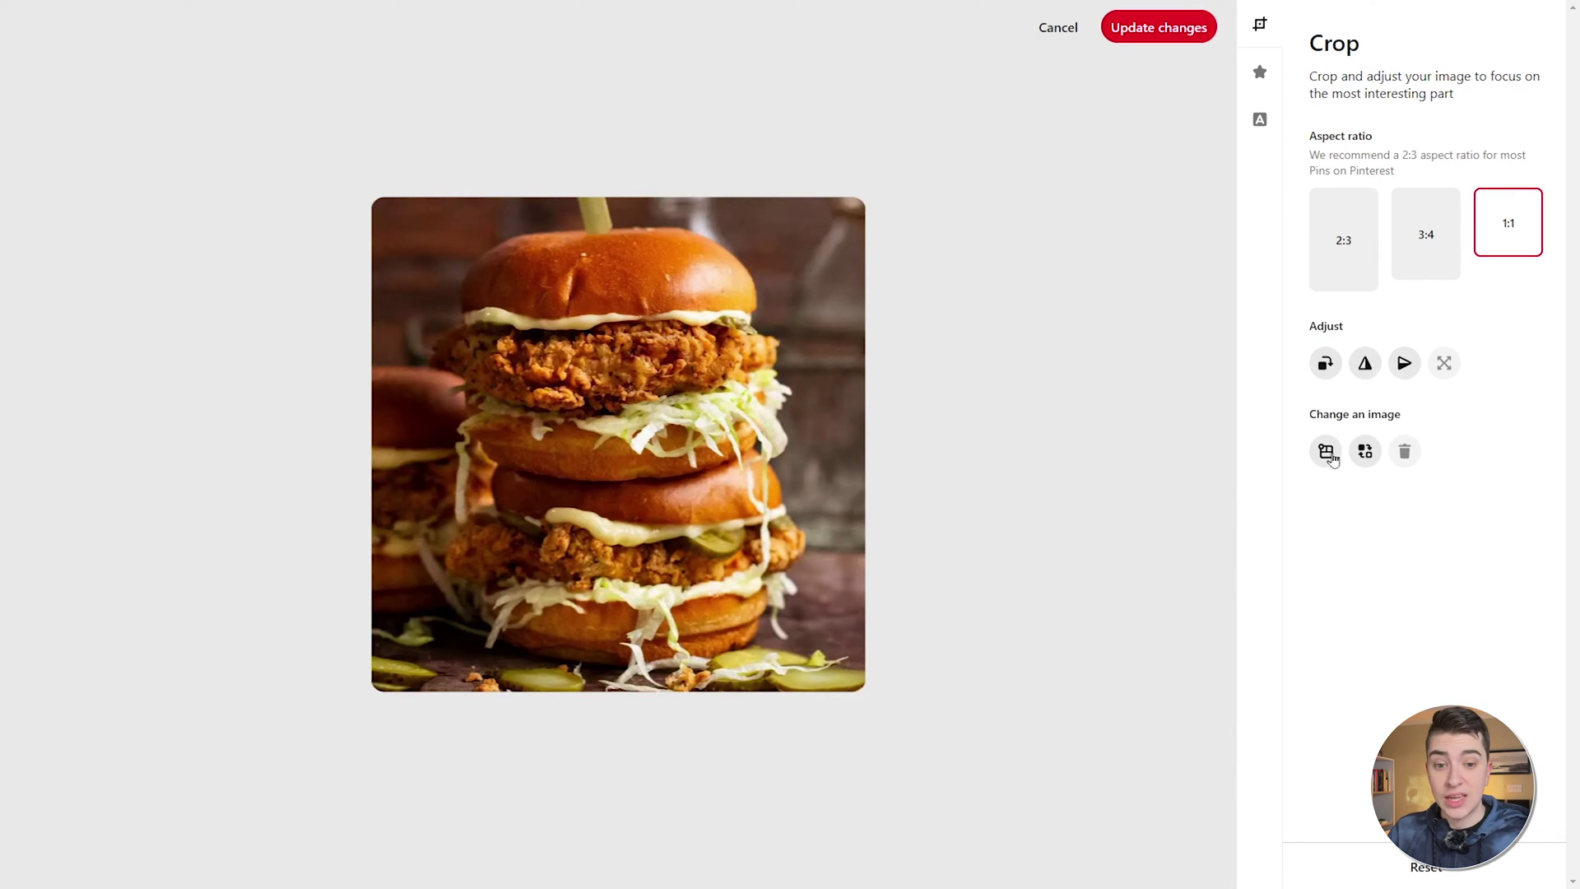
{"action": "left_click", "coordinate": [1052, 31]}
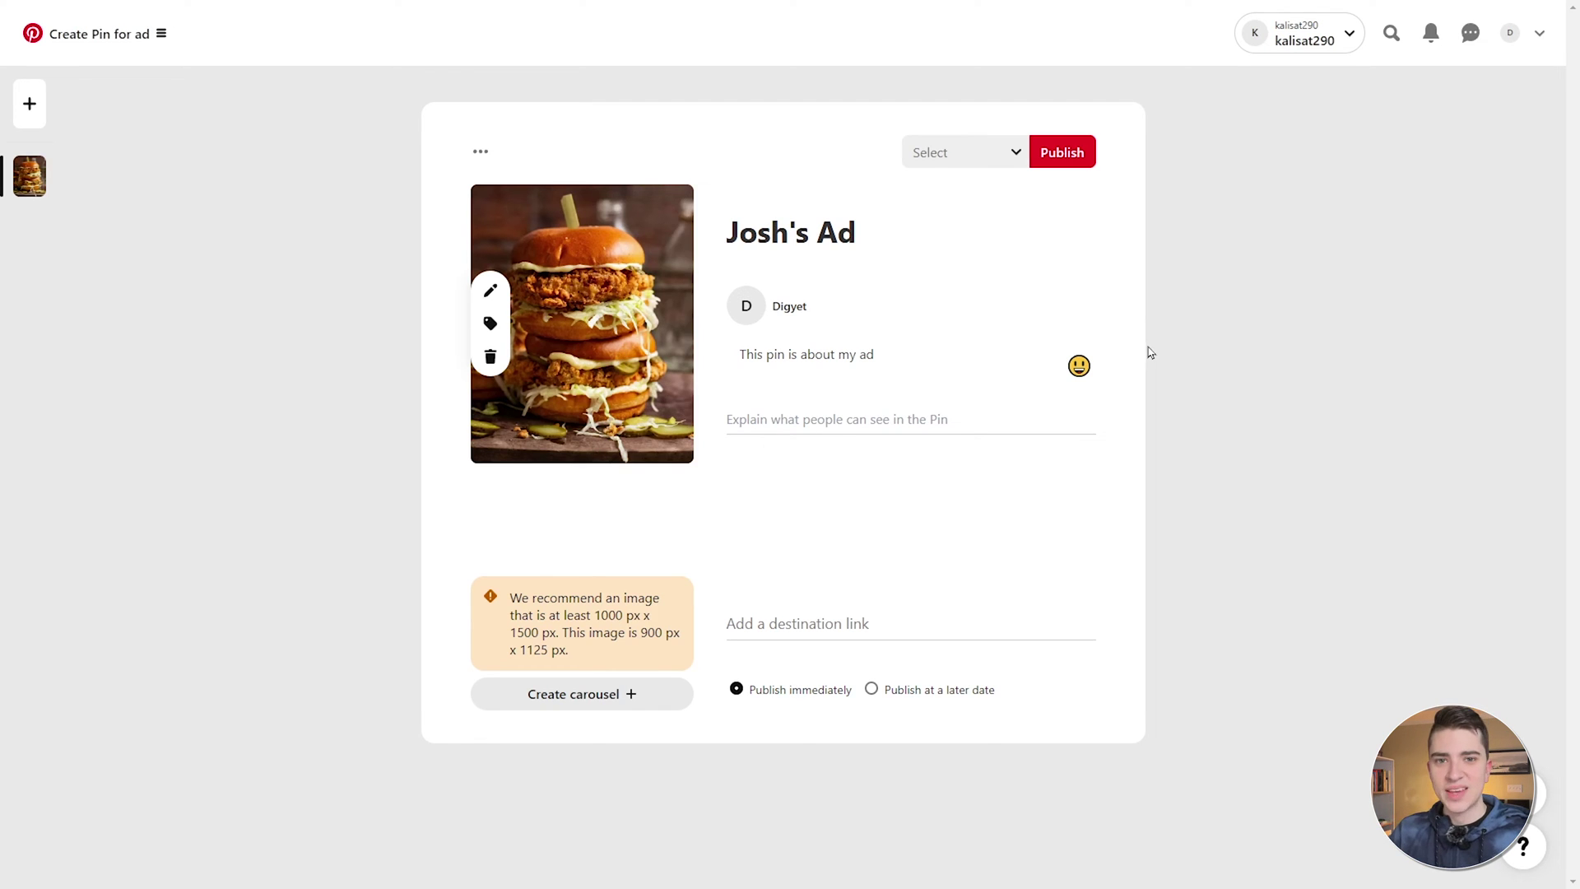
{"action": "left_click", "coordinate": [882, 618]}
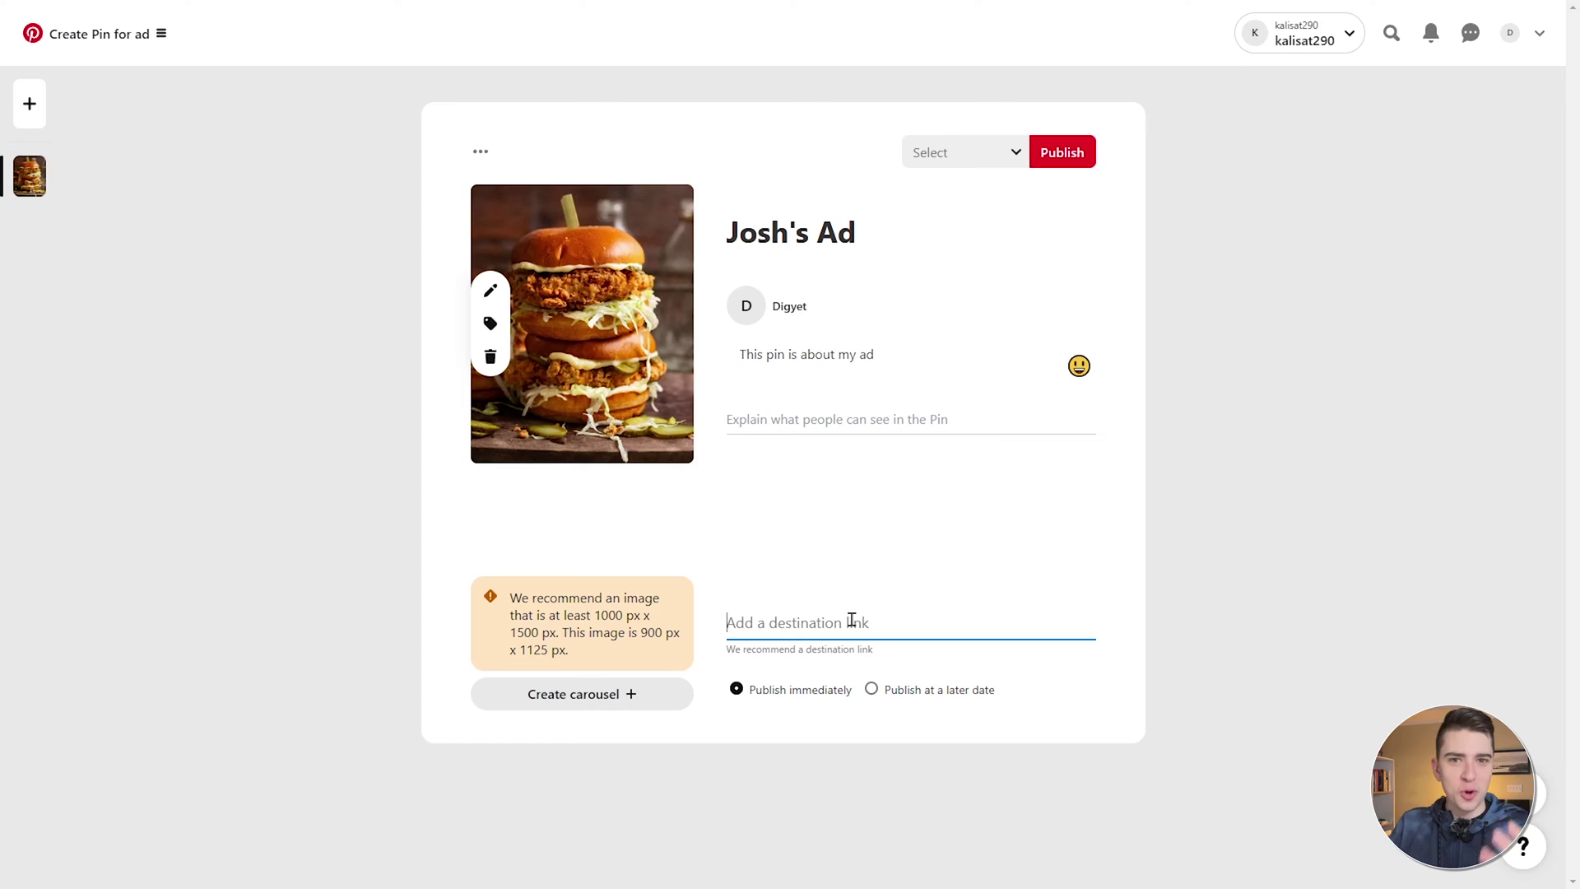
{"action": "left_click", "coordinate": [1039, 511]}
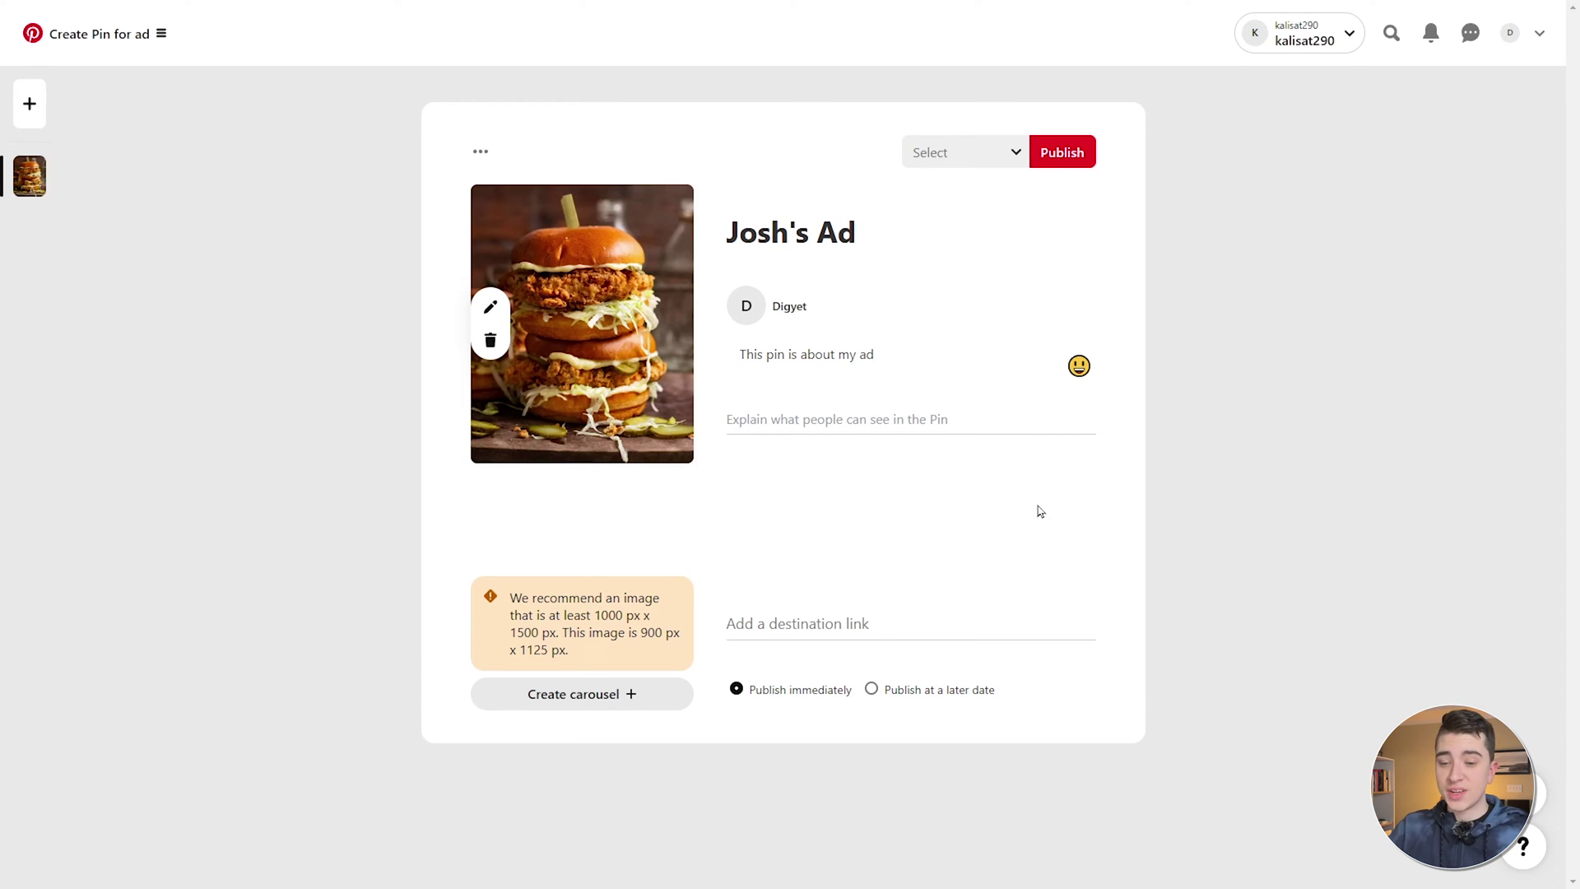
{"action": "left_click", "coordinate": [849, 617]}
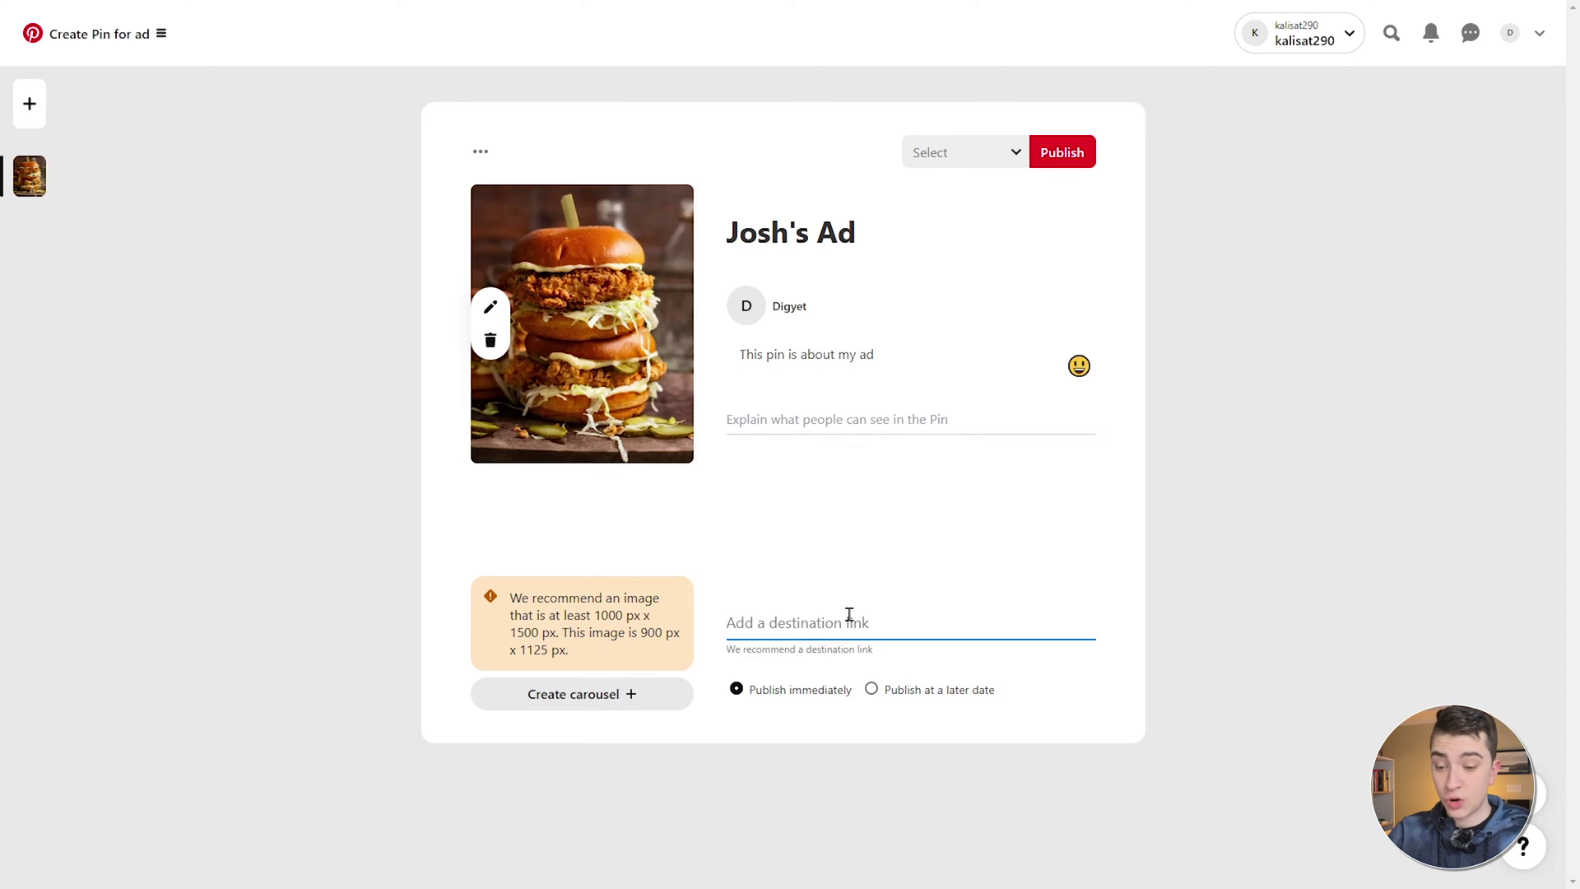
{"action": "type", "text": "https://www.redrobin.com/"}
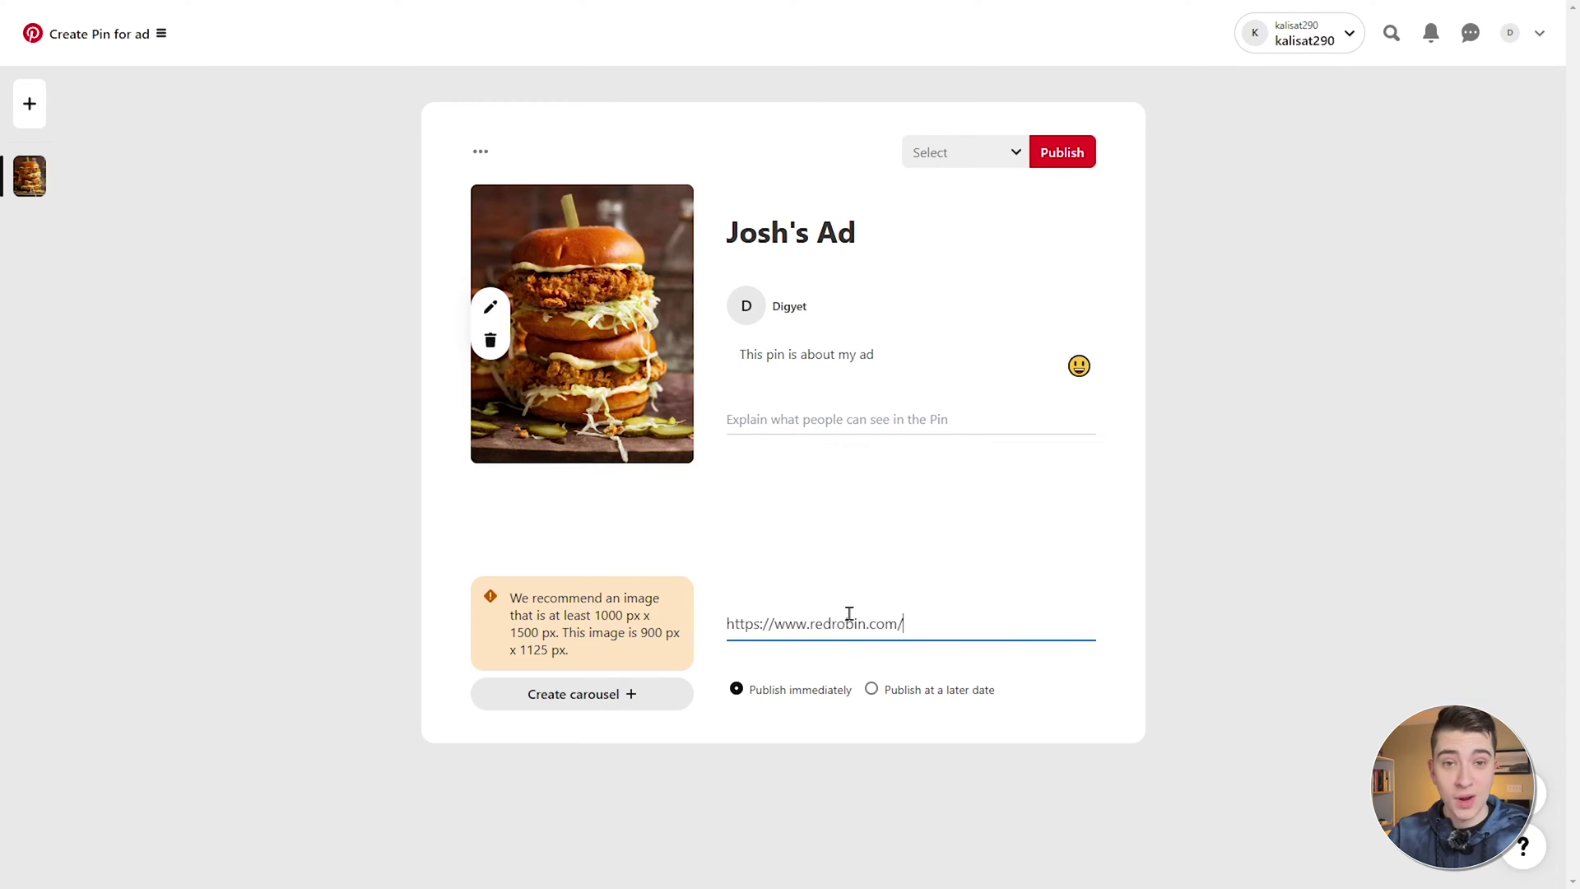
{"action": "left_click", "coordinate": [1069, 156]}
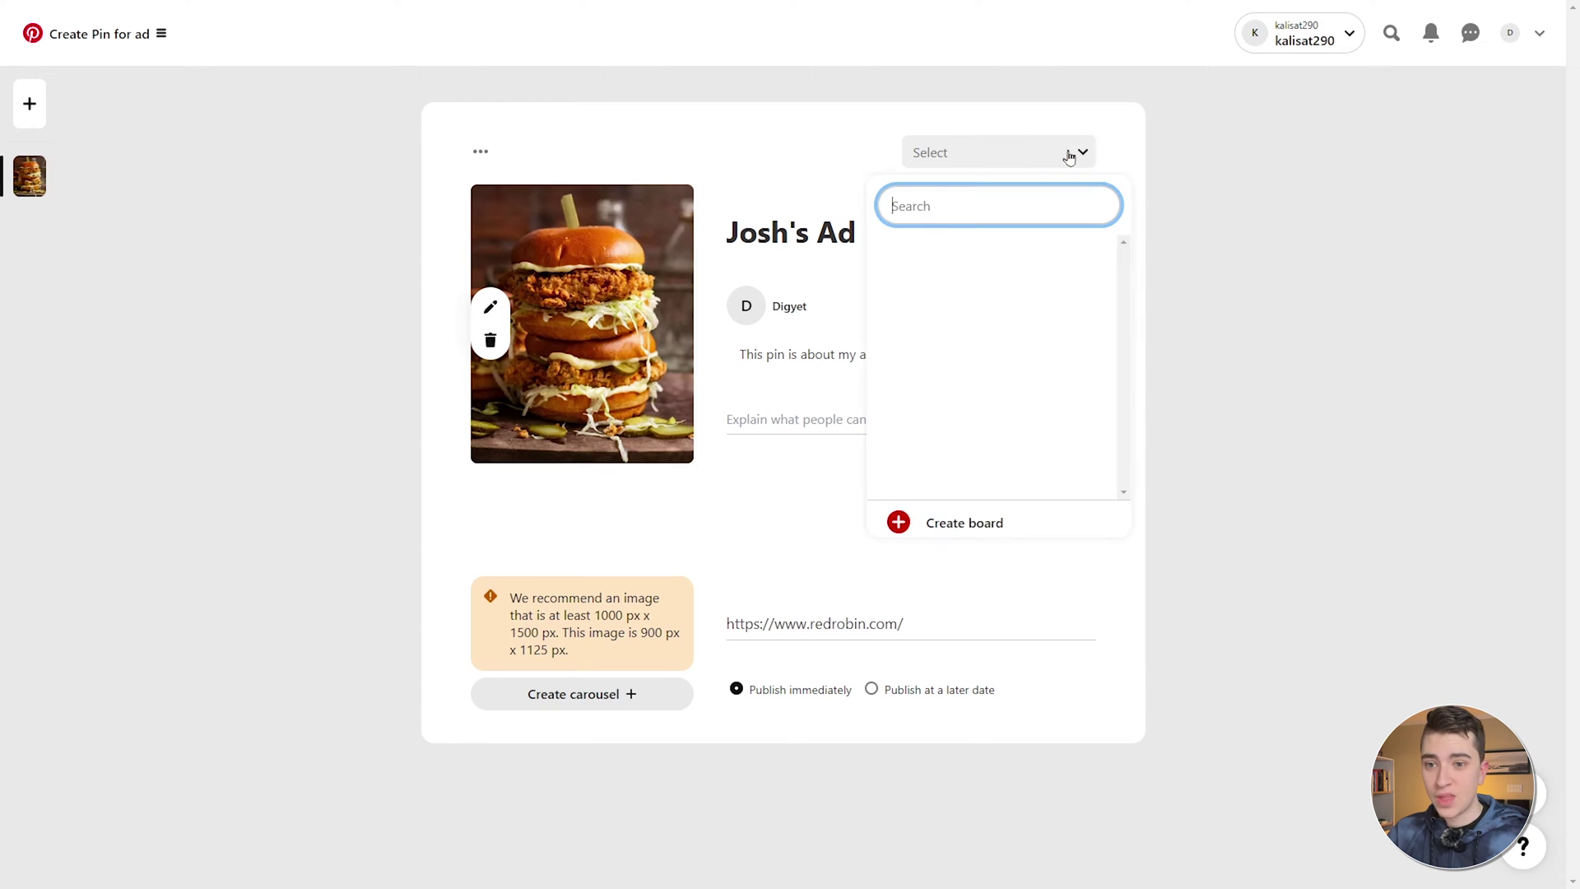
Create the secret board 'Josh's Burger Ads' and select it as the Pin's board
{"action": "left_click", "coordinate": [972, 523]}
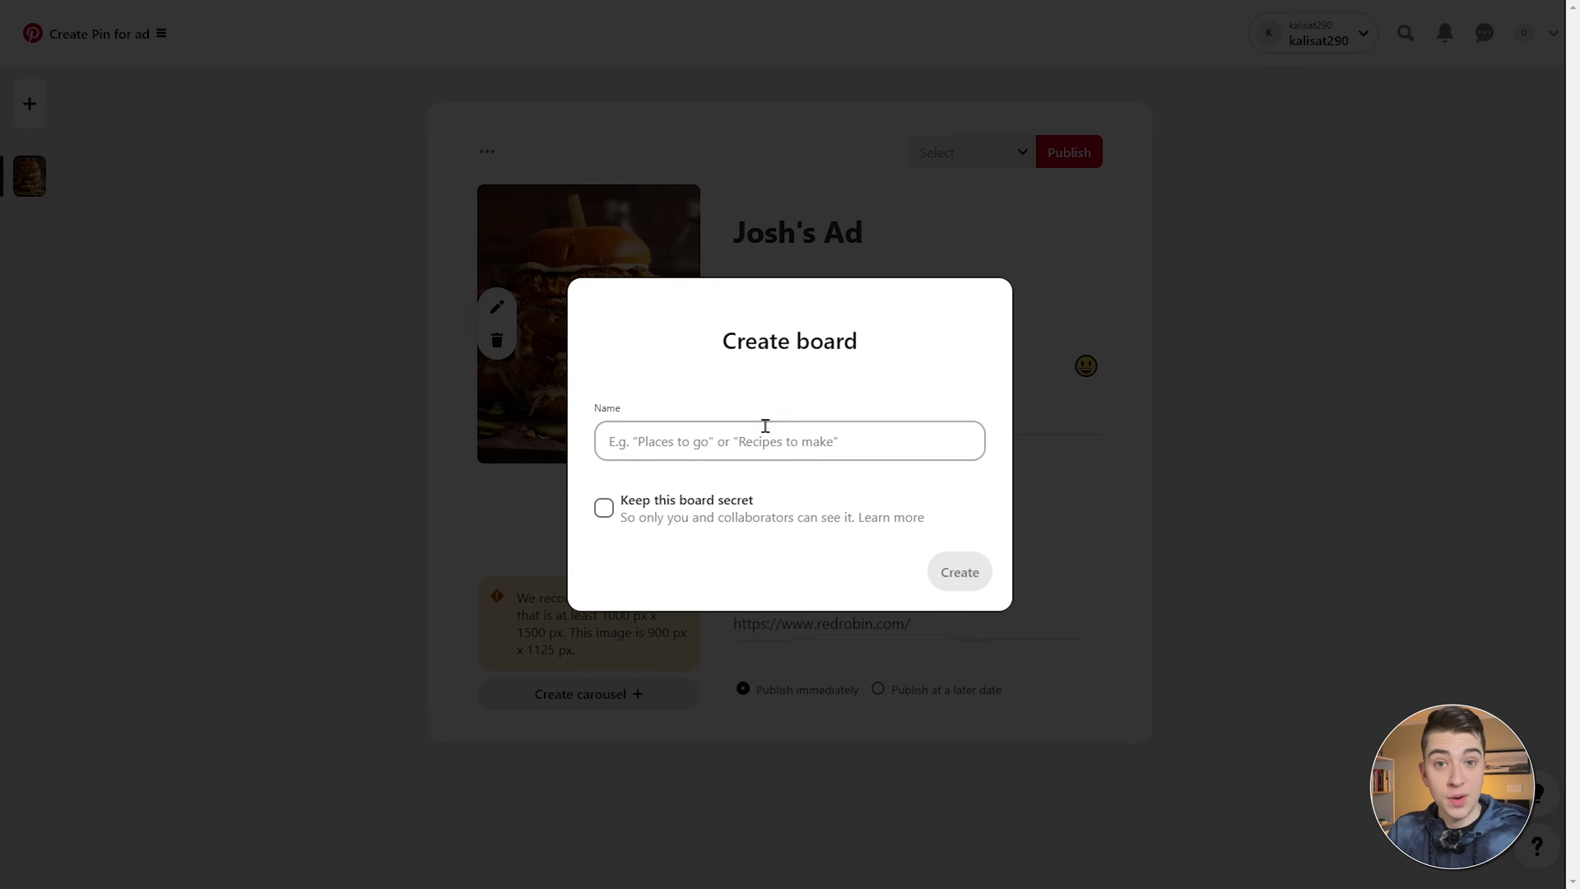
{"action": "left_click", "coordinate": [705, 442]}
{"action": "type", "text": "J"}
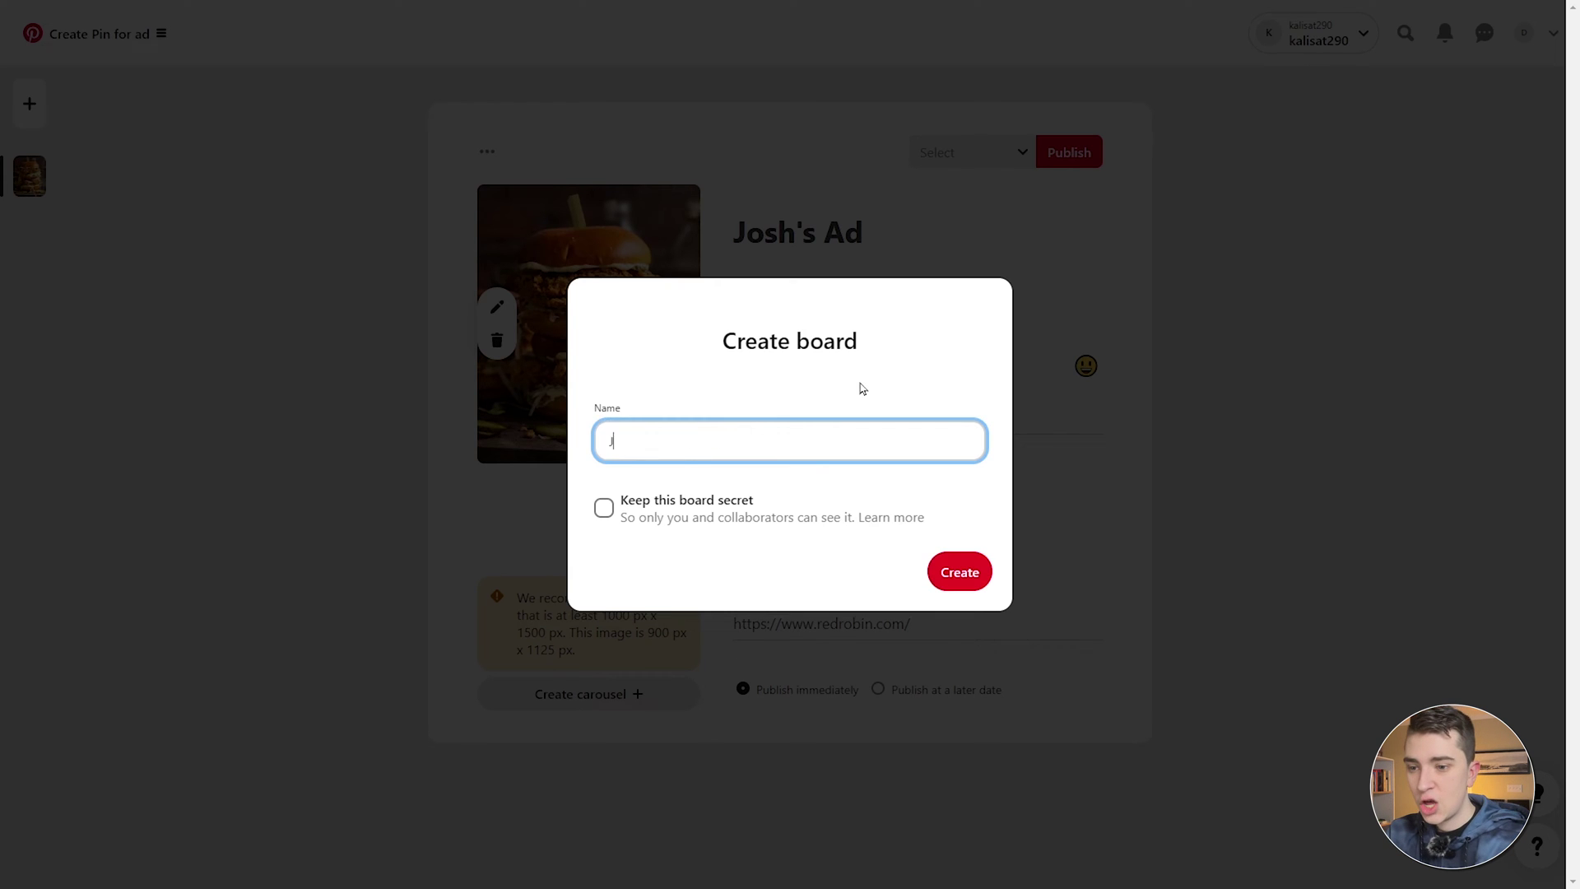
{"action": "type", "text": "osh's Burger "}
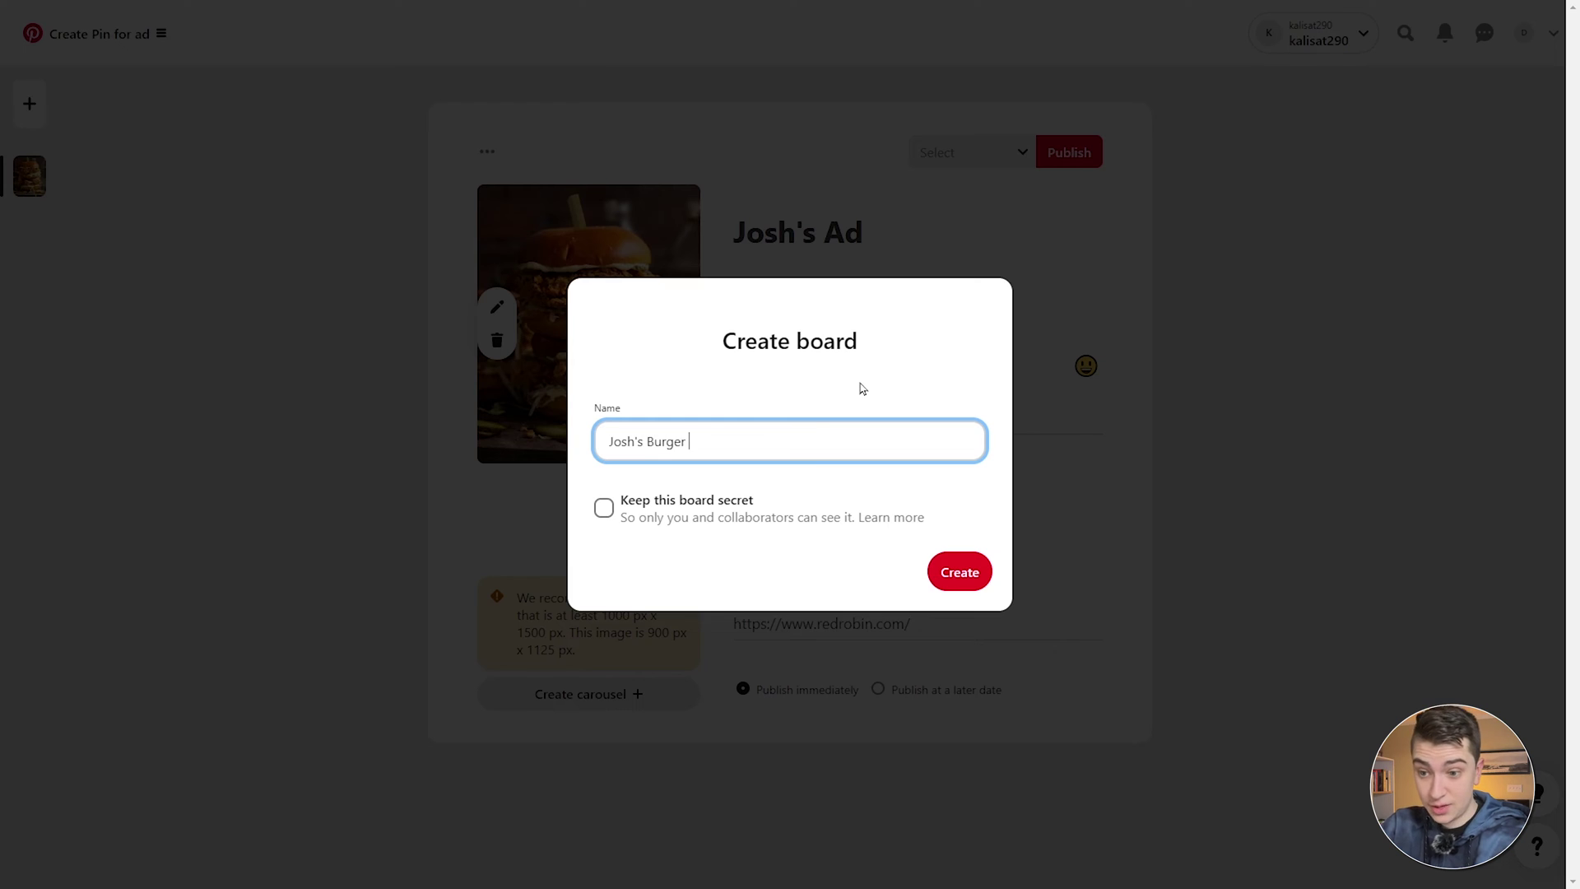
{"action": "type", "text": "Ads"}
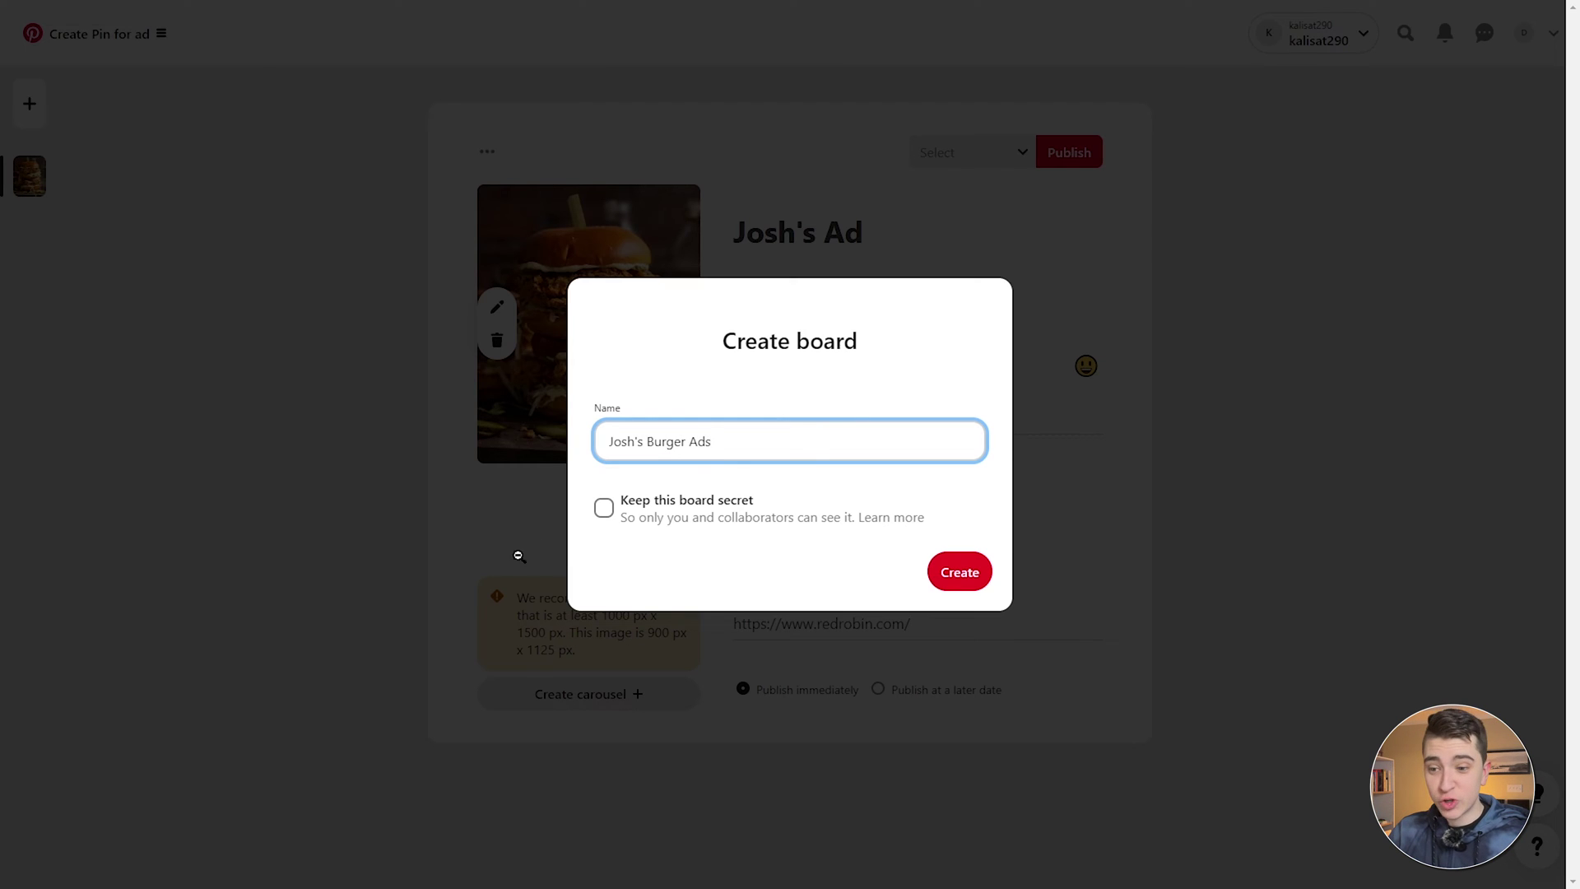
{"action": "left_click", "coordinate": [603, 508]}
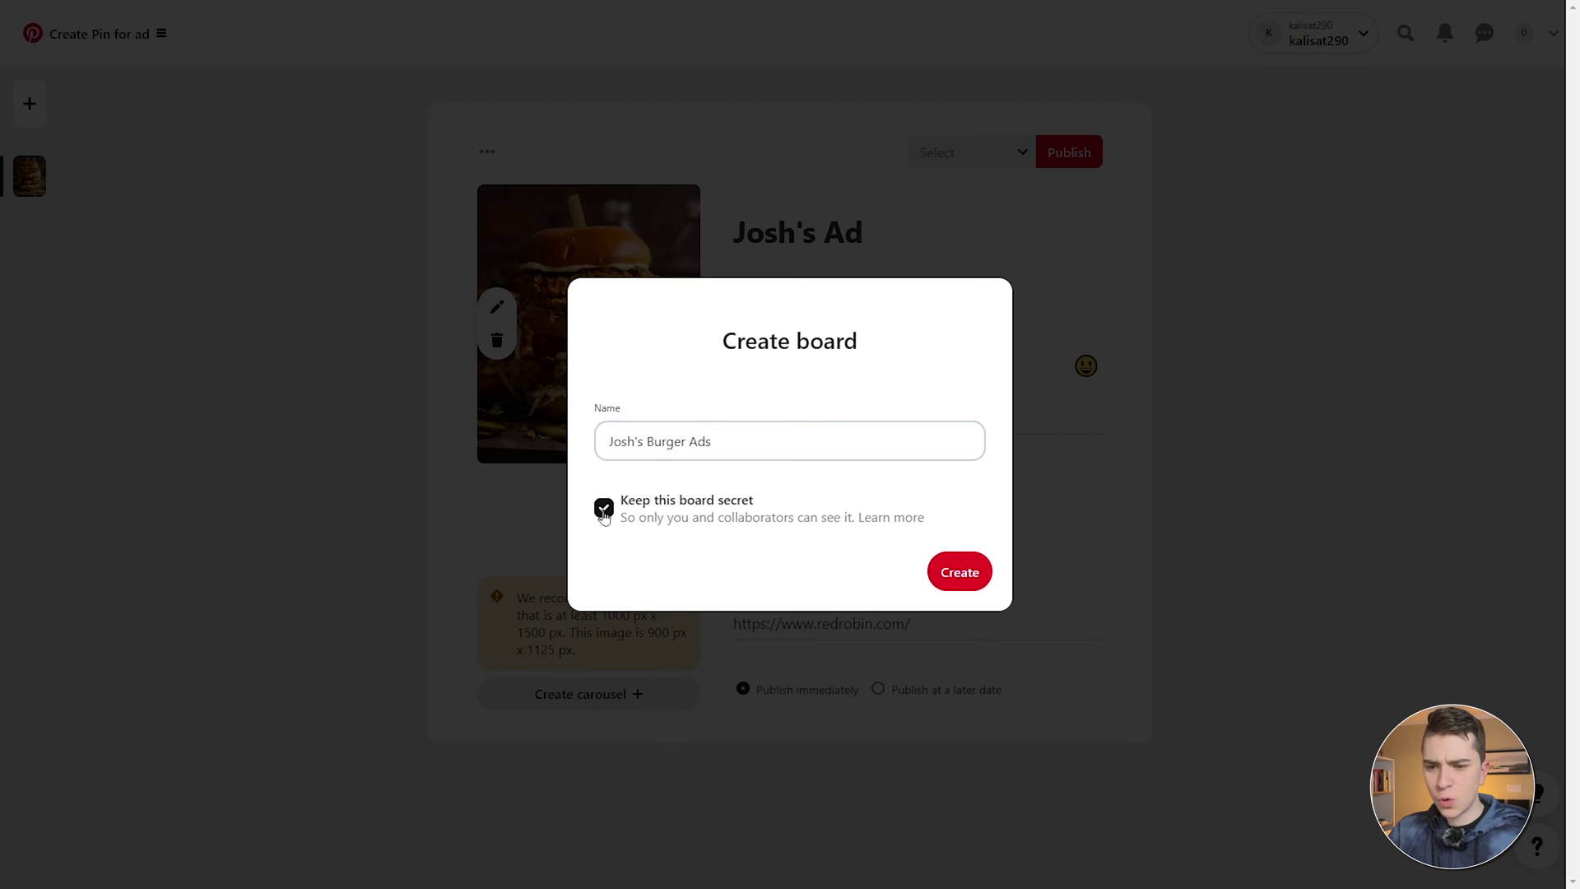
{"action": "left_click", "coordinate": [962, 572]}
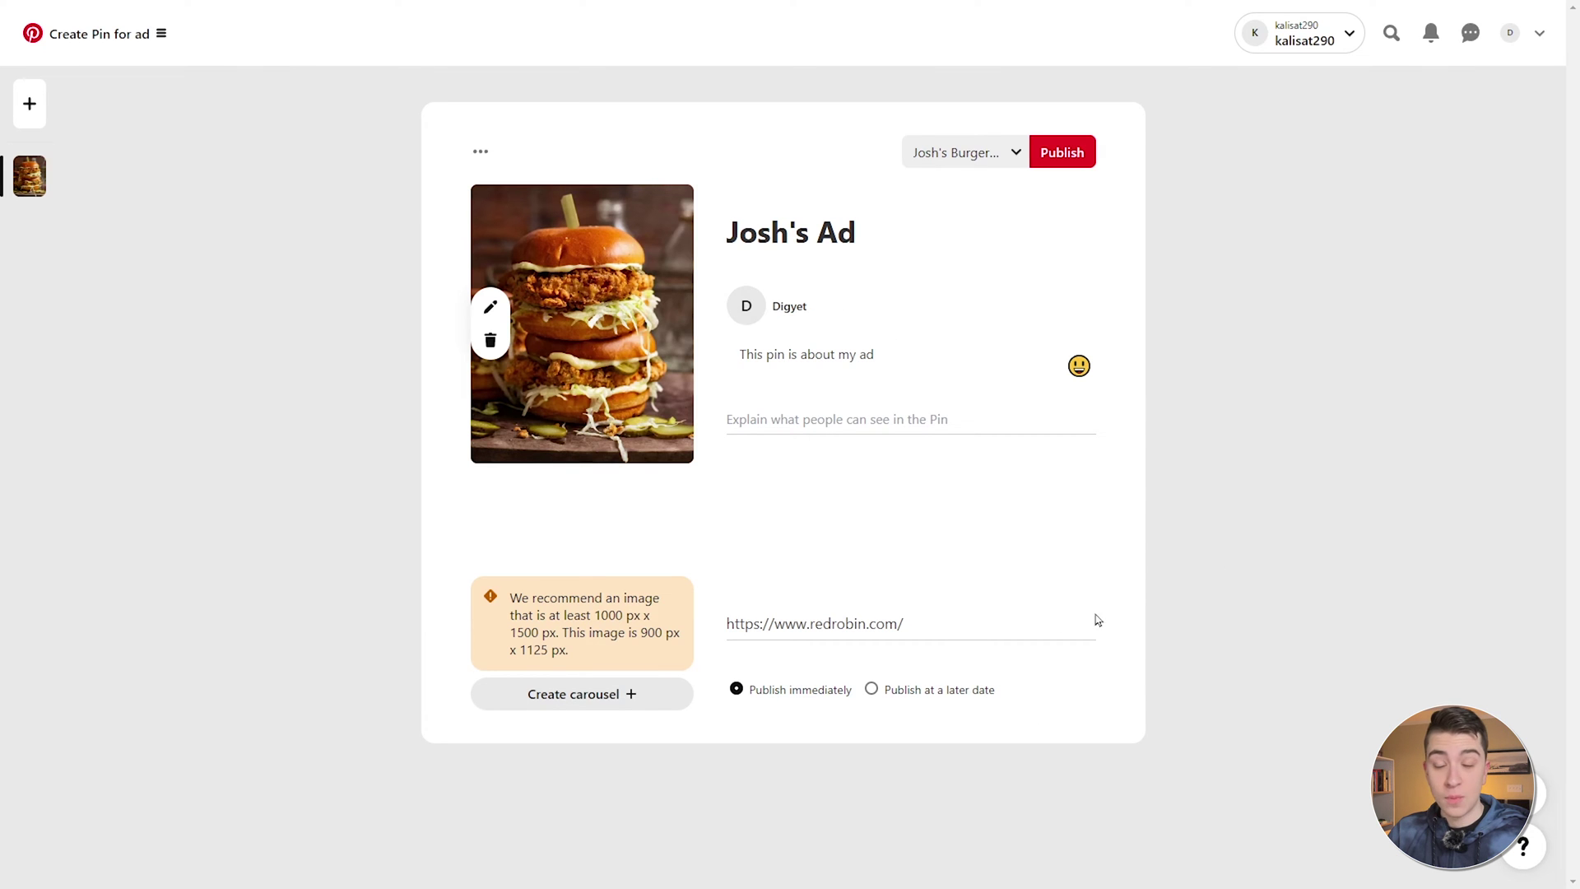
{"action": "left_click", "coordinate": [981, 165]}
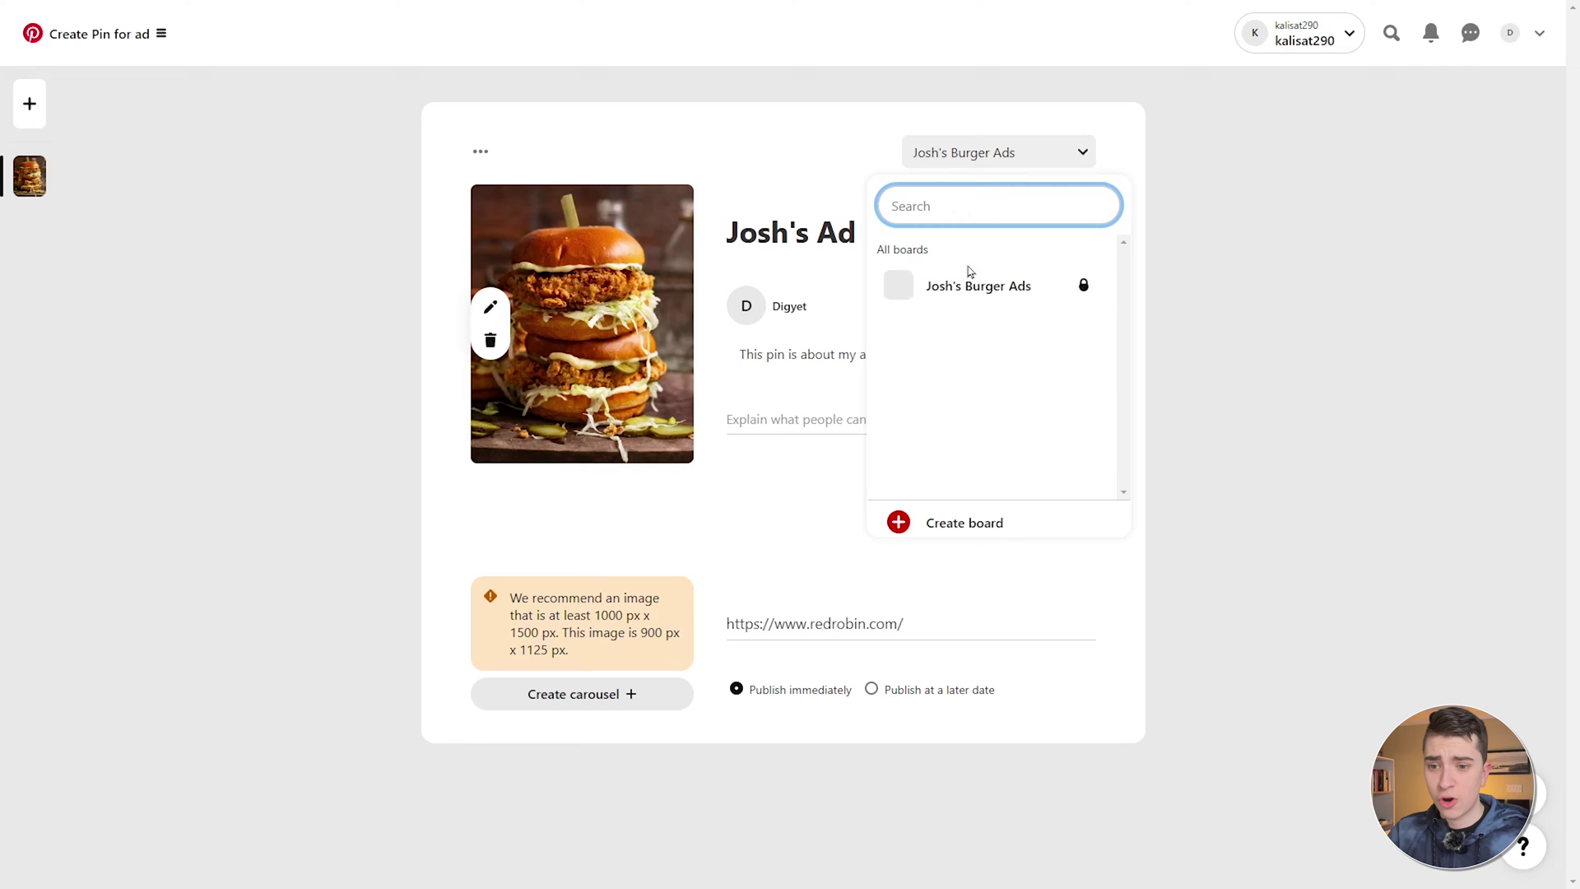
{"action": "left_click", "coordinate": [967, 281]}
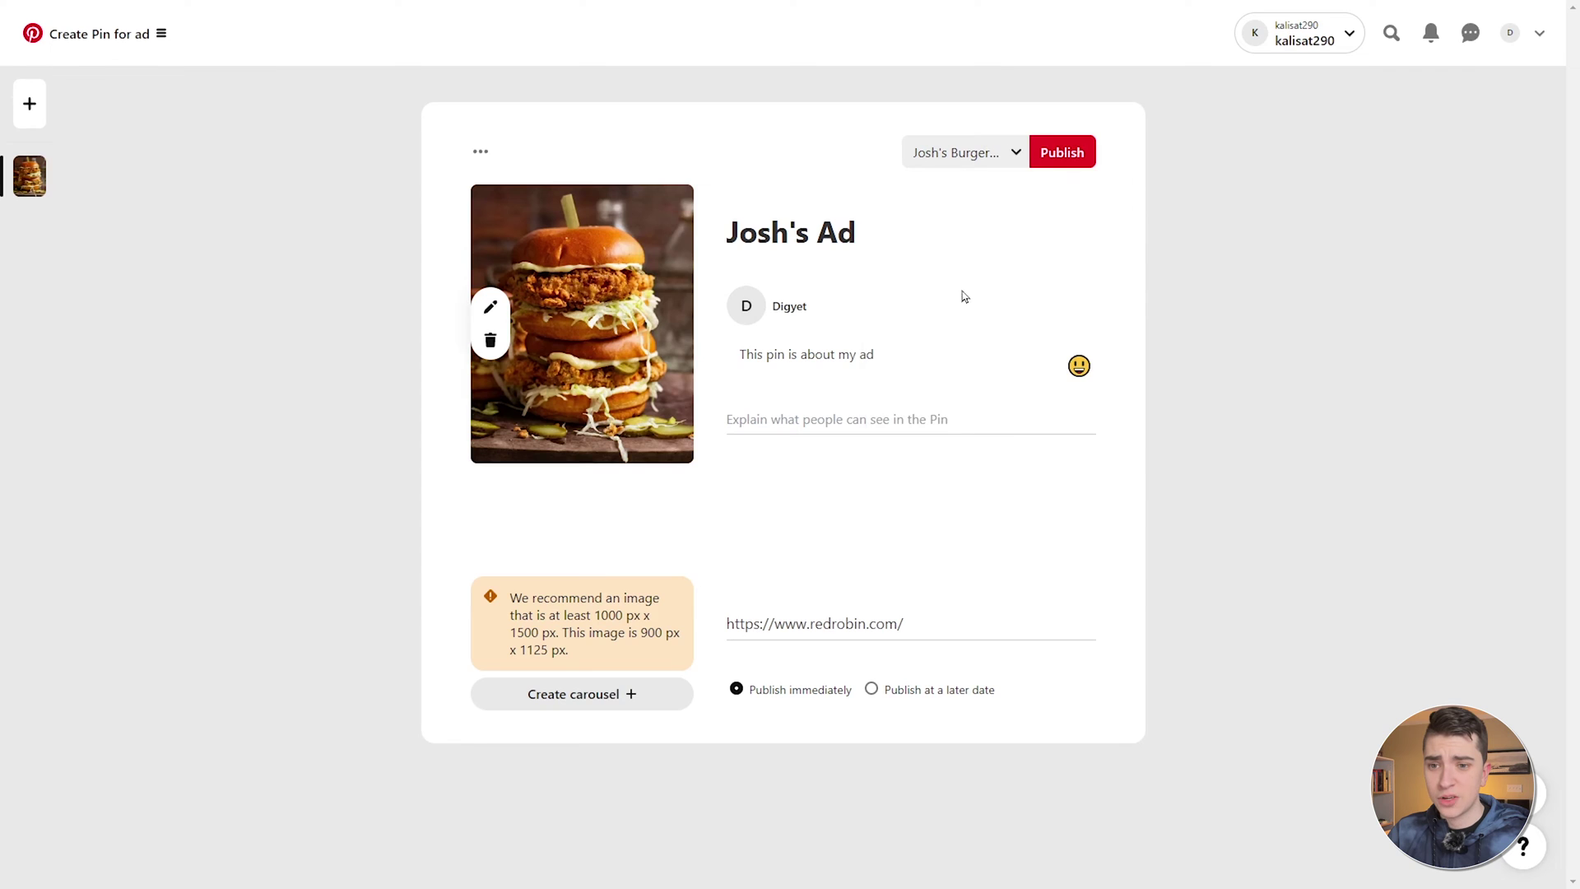
Publish the burger Pin, decline the save-button promotion with Maybe later, and pick 'Grow your audience' again
{"action": "left_click", "coordinate": [1076, 155]}
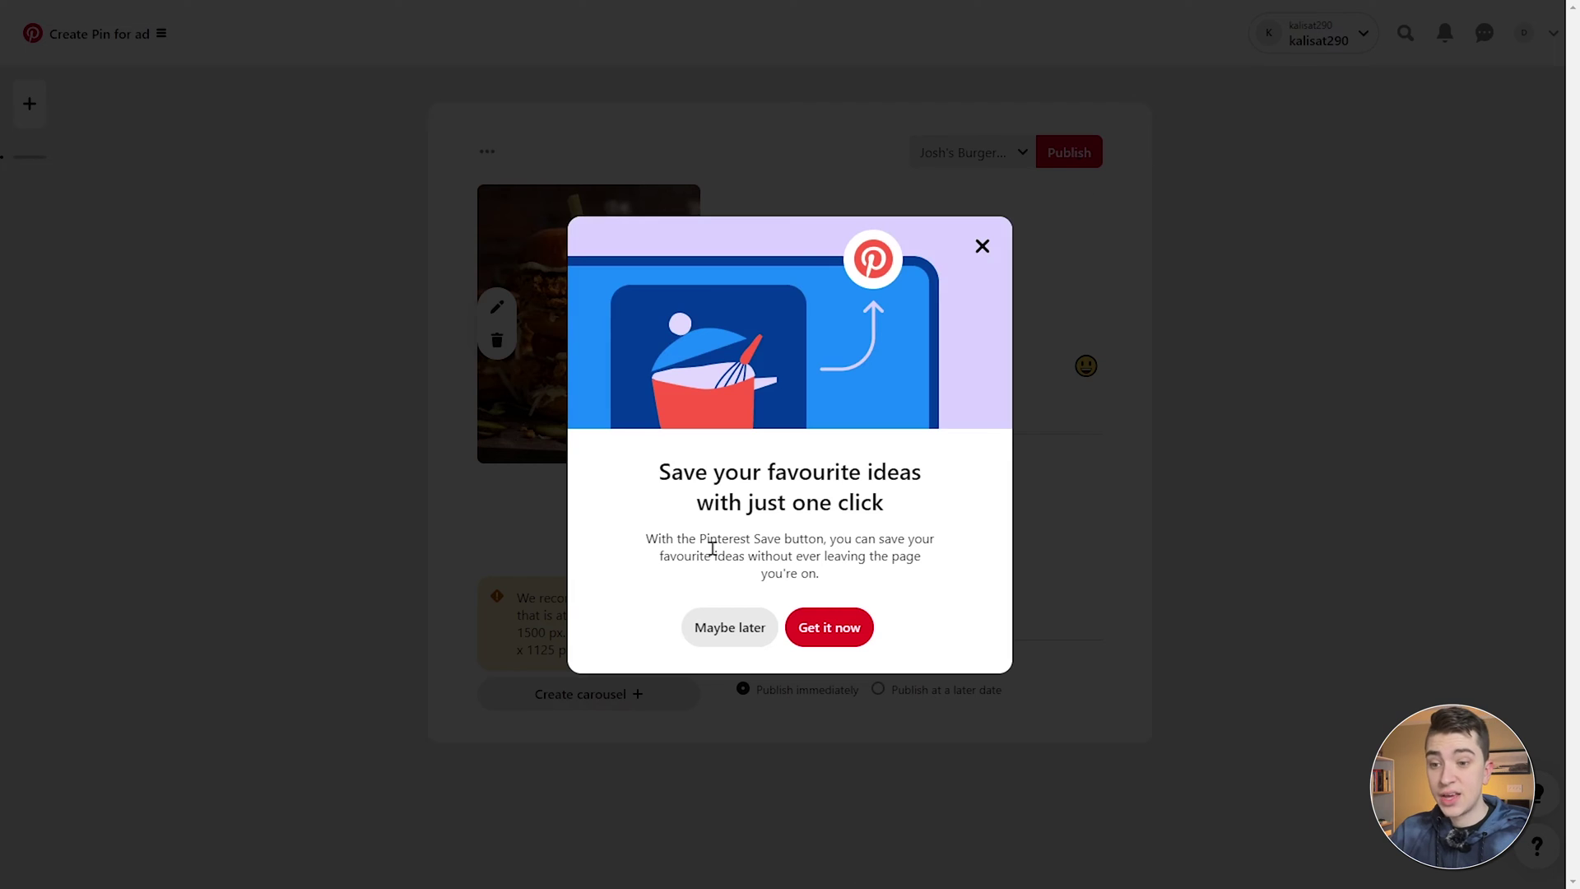
{"action": "left_click", "coordinate": [708, 630]}
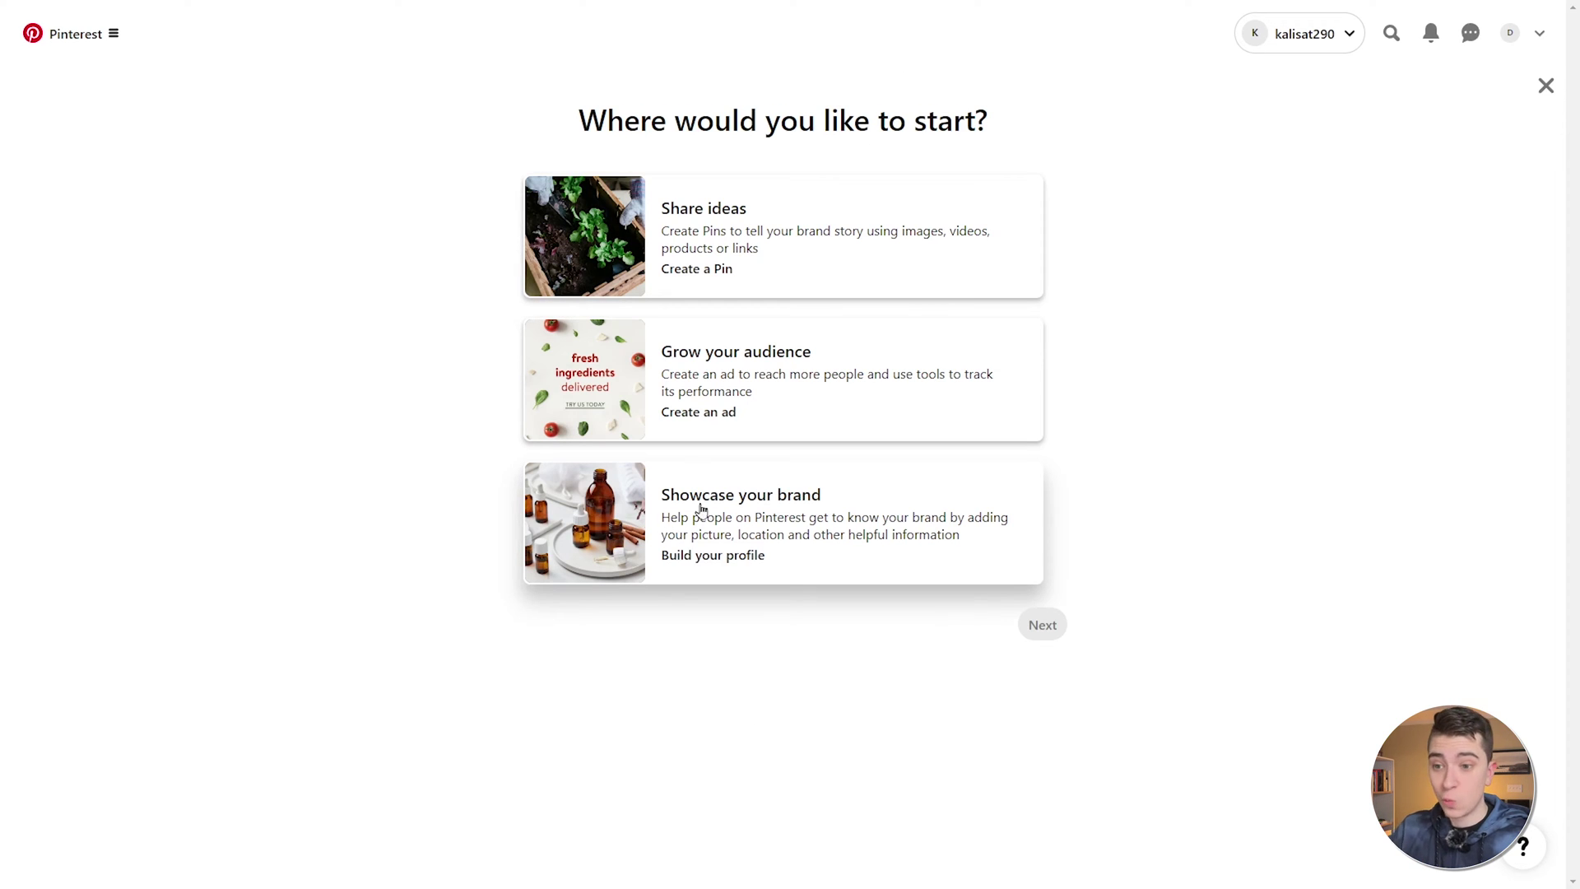
{"action": "left_click", "coordinate": [737, 411]}
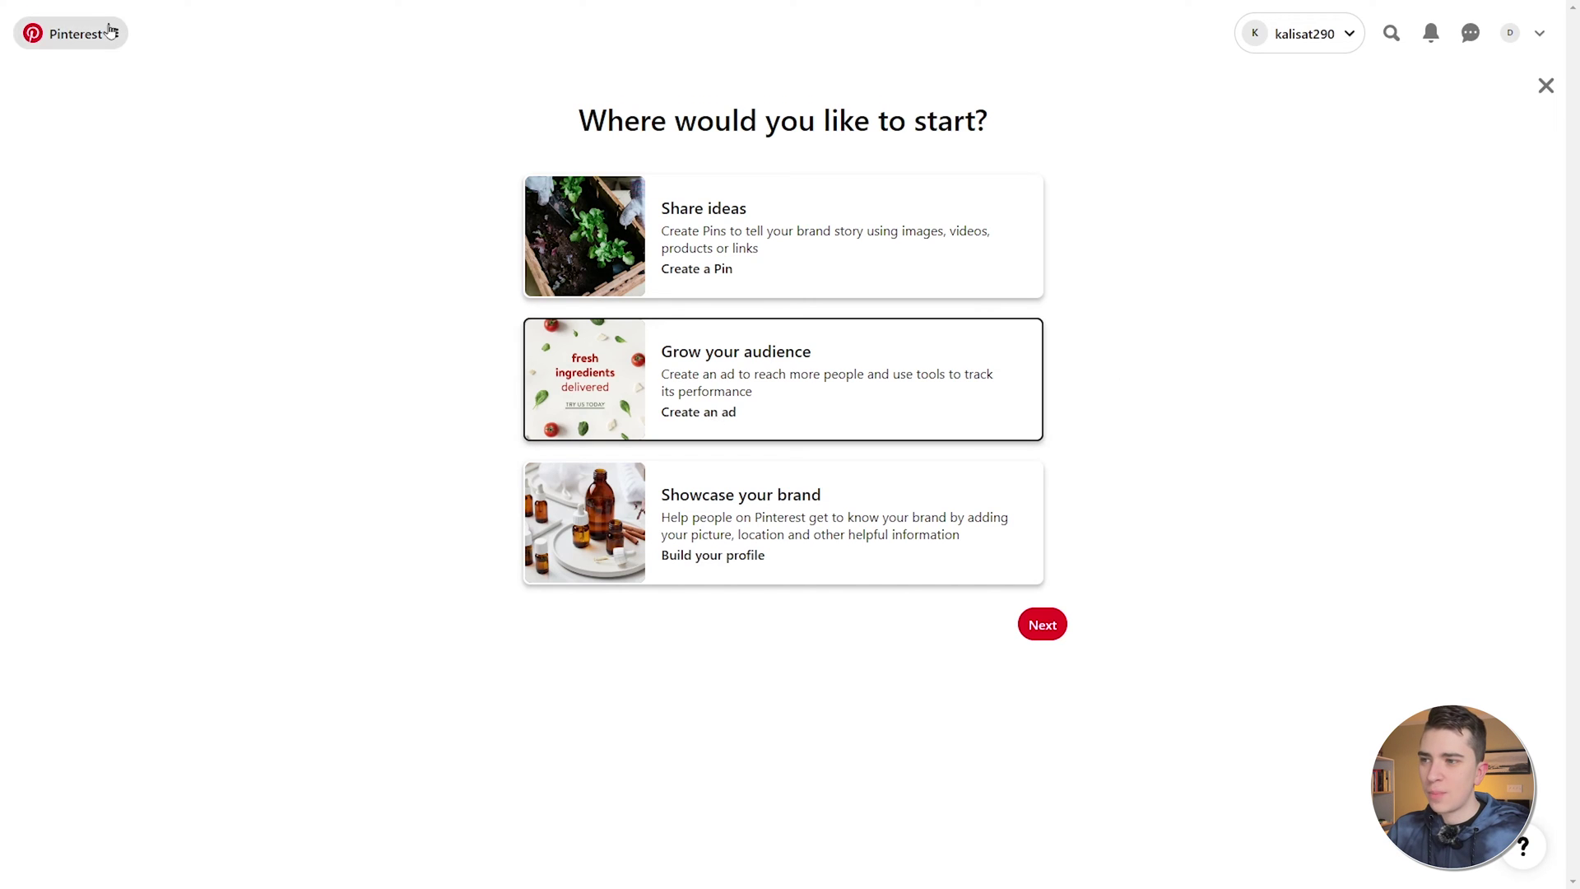
Go to Ads from the main menu, keep Canada as billing location, and accept the Advertising Agreement
{"action": "left_click", "coordinate": [109, 33]}
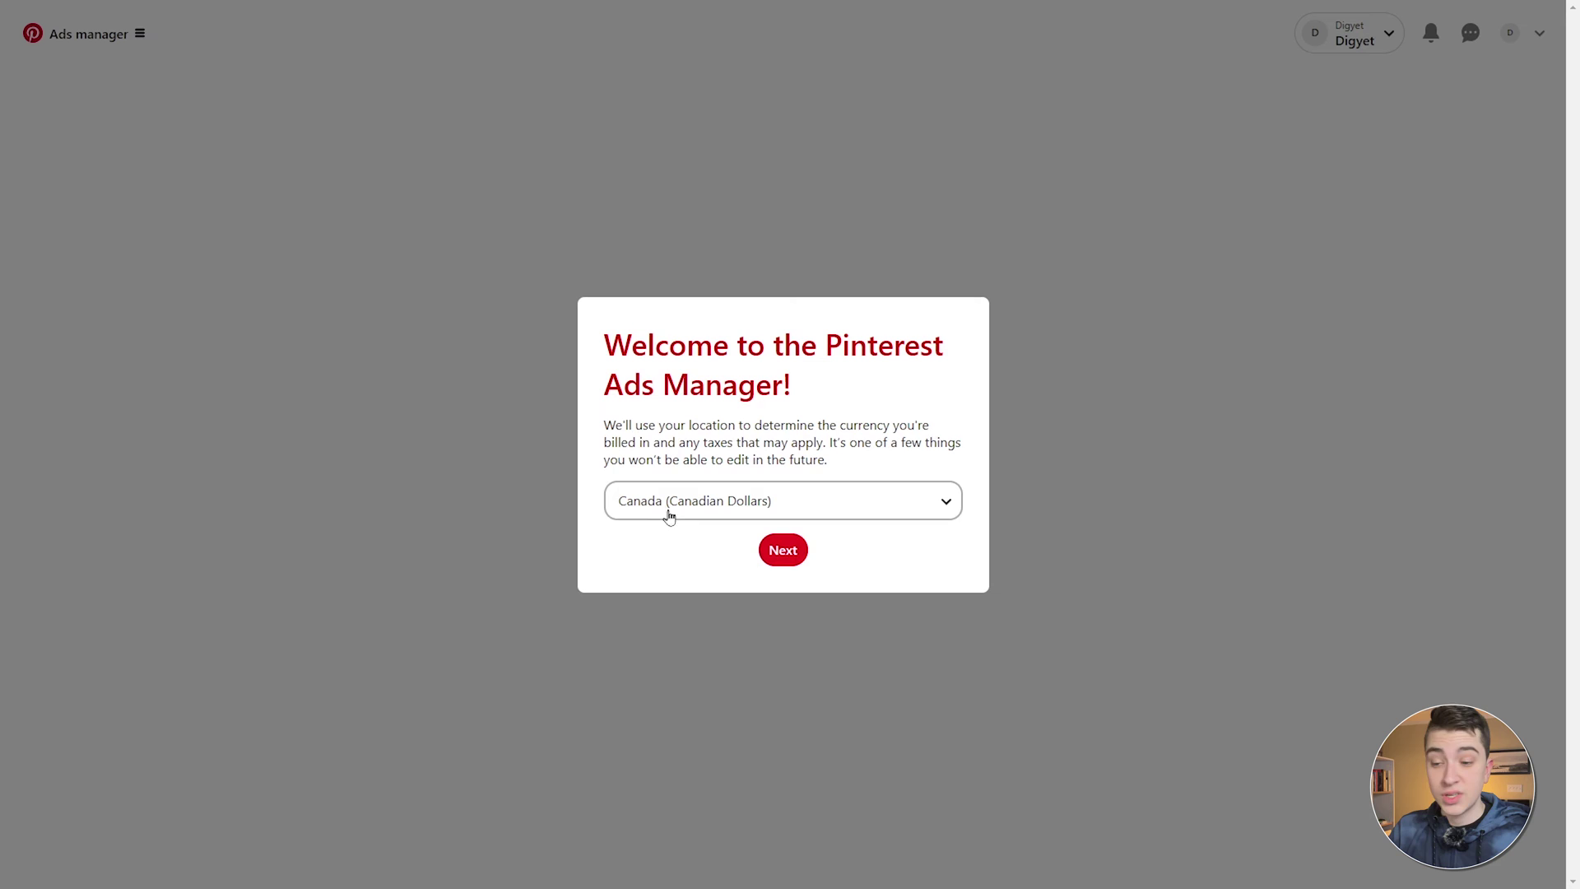
{"action": "left_click", "coordinate": [783, 564]}
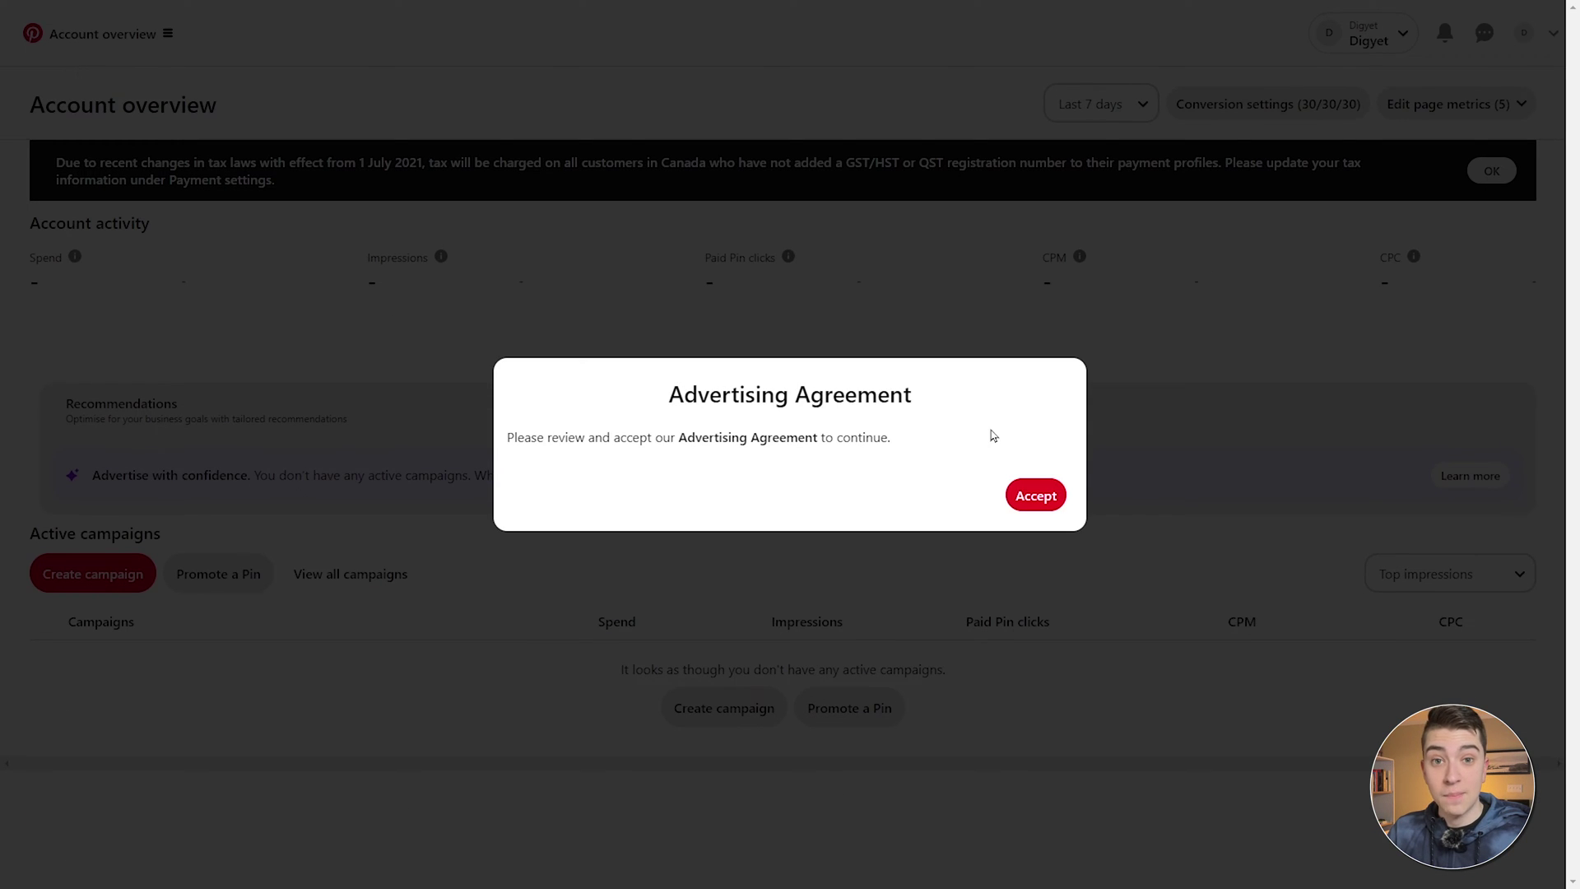
{"action": "left_click", "coordinate": [1033, 496]}
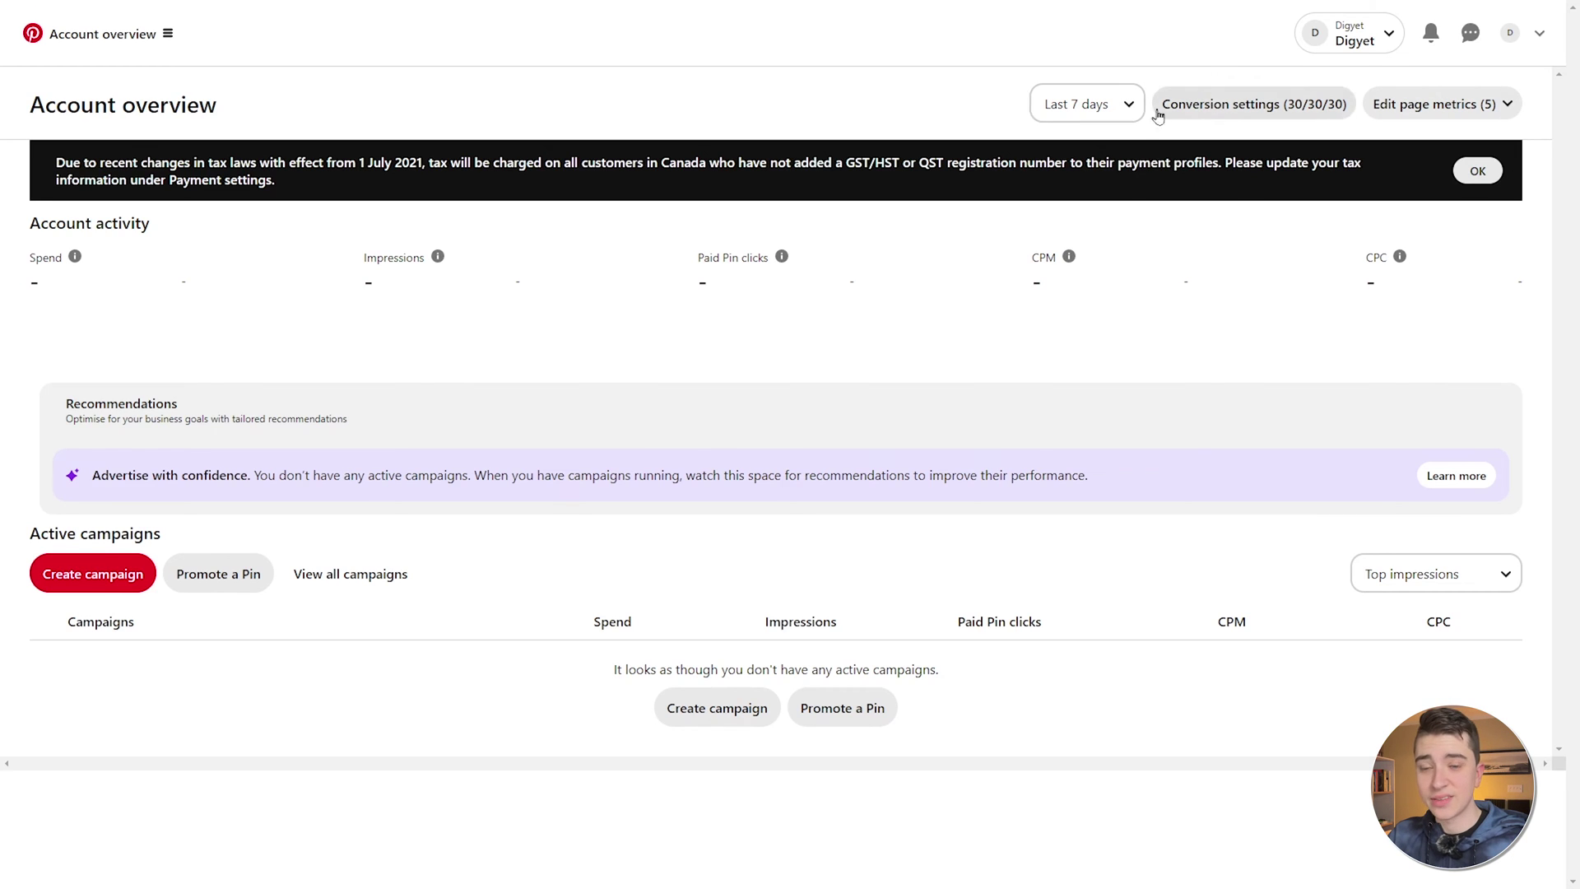
Keep the Last 7 days date range and open Create campaign with the Consideration objective
{"action": "left_click", "coordinate": [1051, 110]}
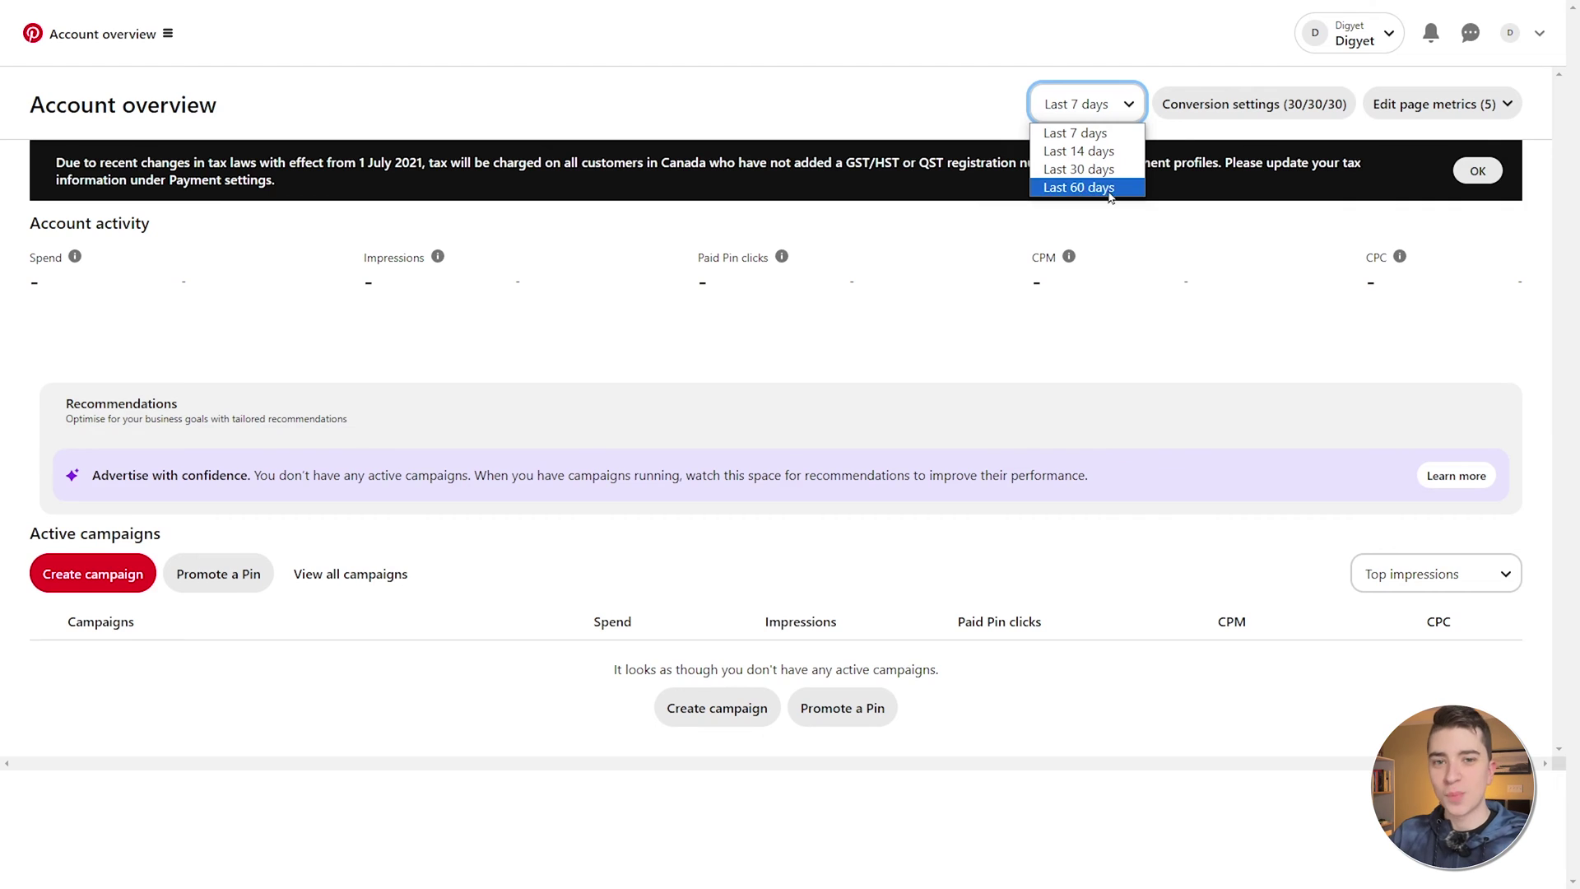
{"action": "left_click", "coordinate": [1063, 260]}
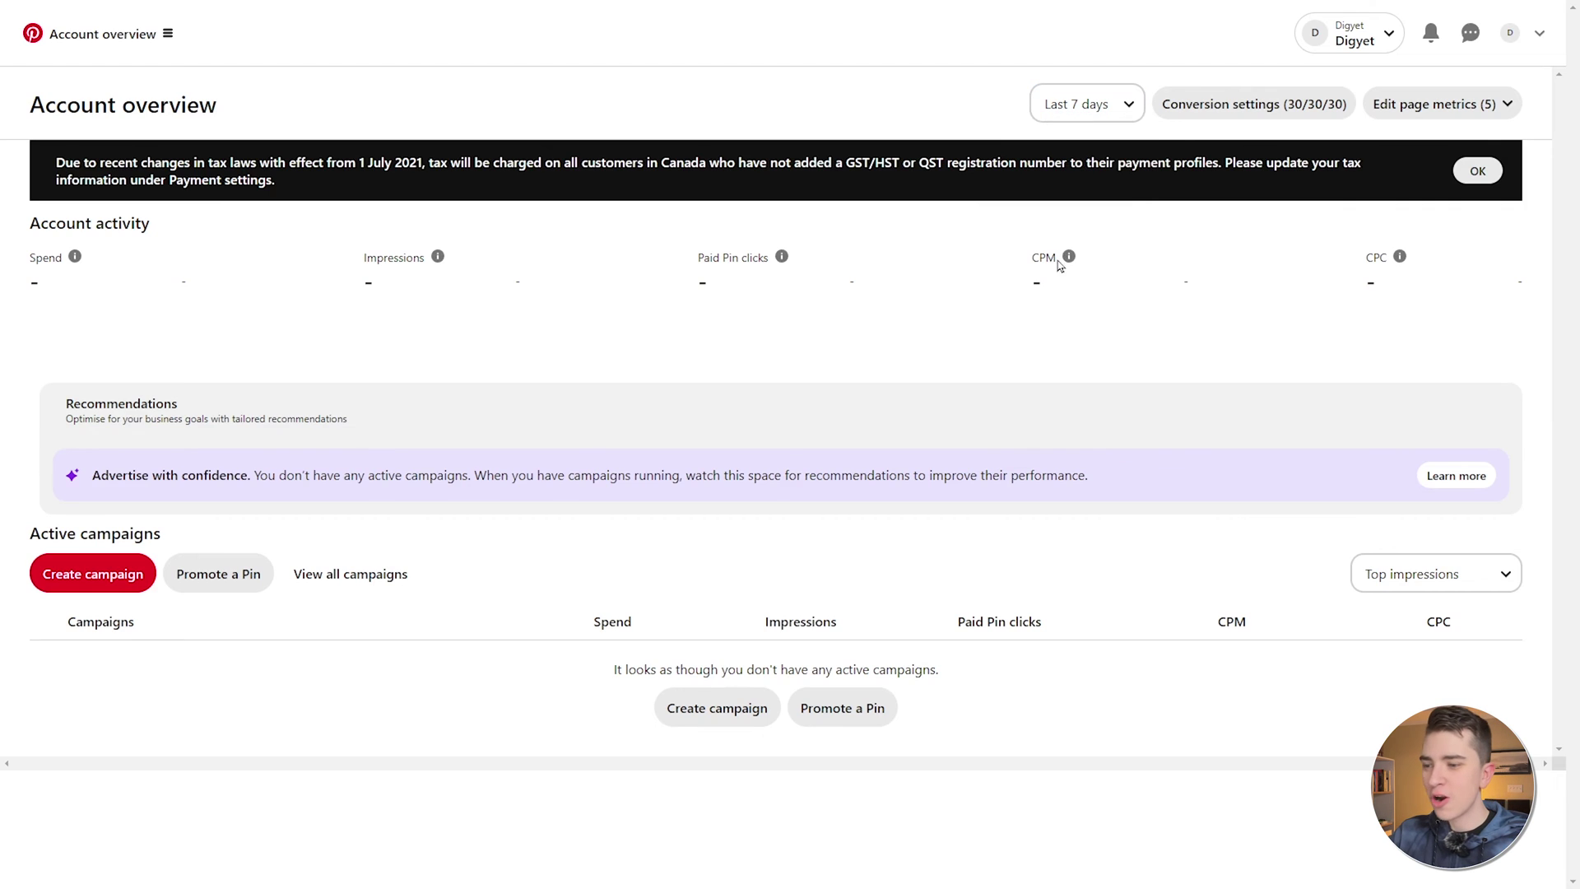
{"action": "left_click", "coordinate": [125, 576]}
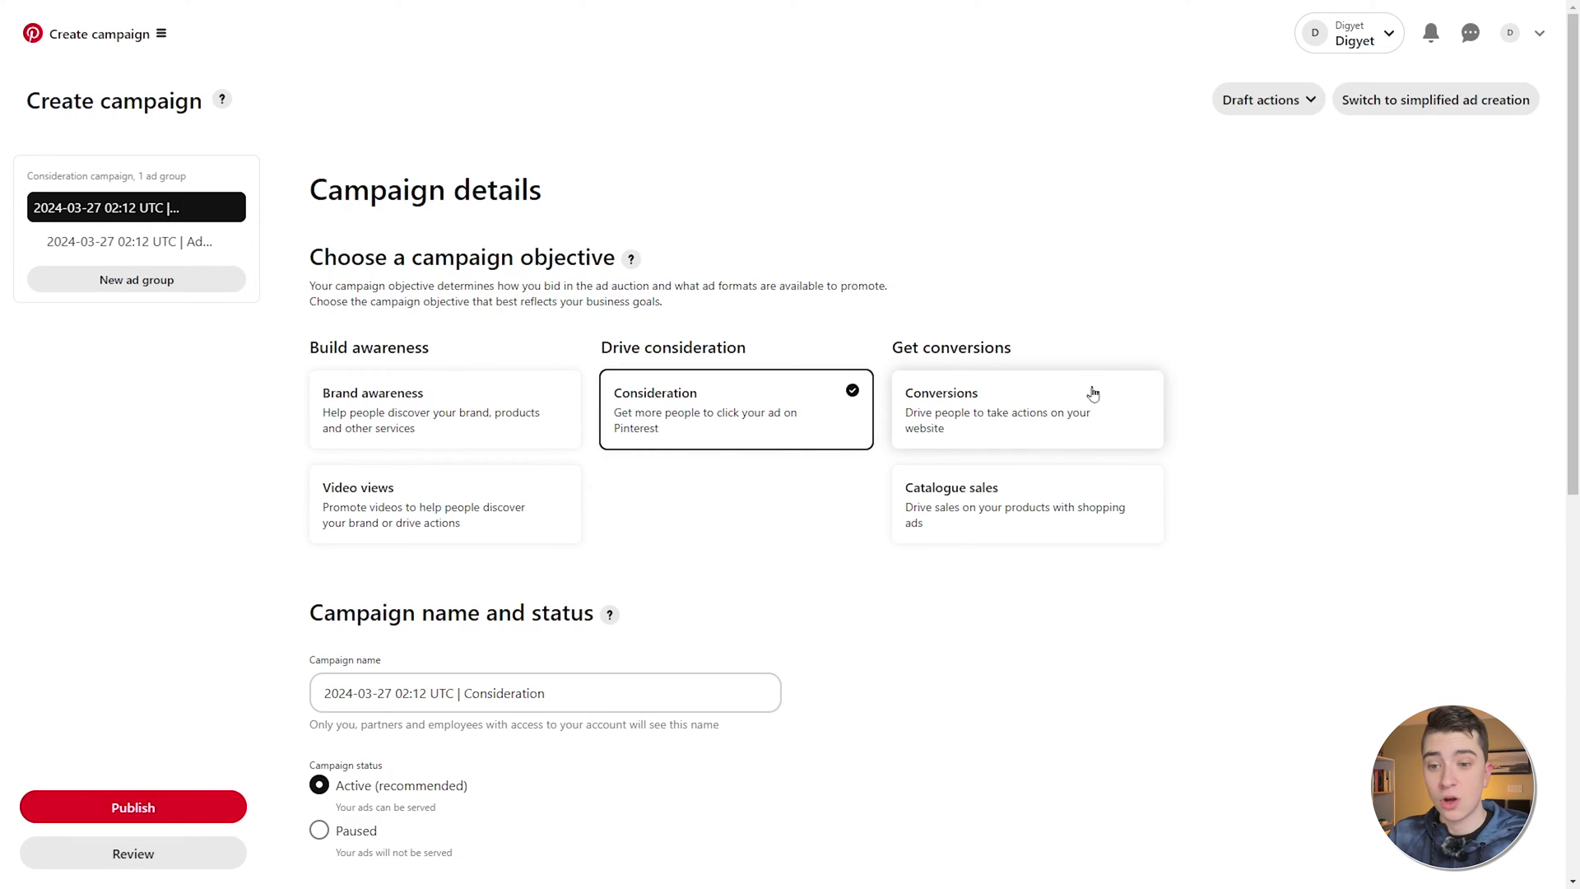
Try Conversions, dismiss its conversion-data prompt, then settle on Brand awareness as the objective
{"action": "left_click", "coordinate": [1093, 393]}
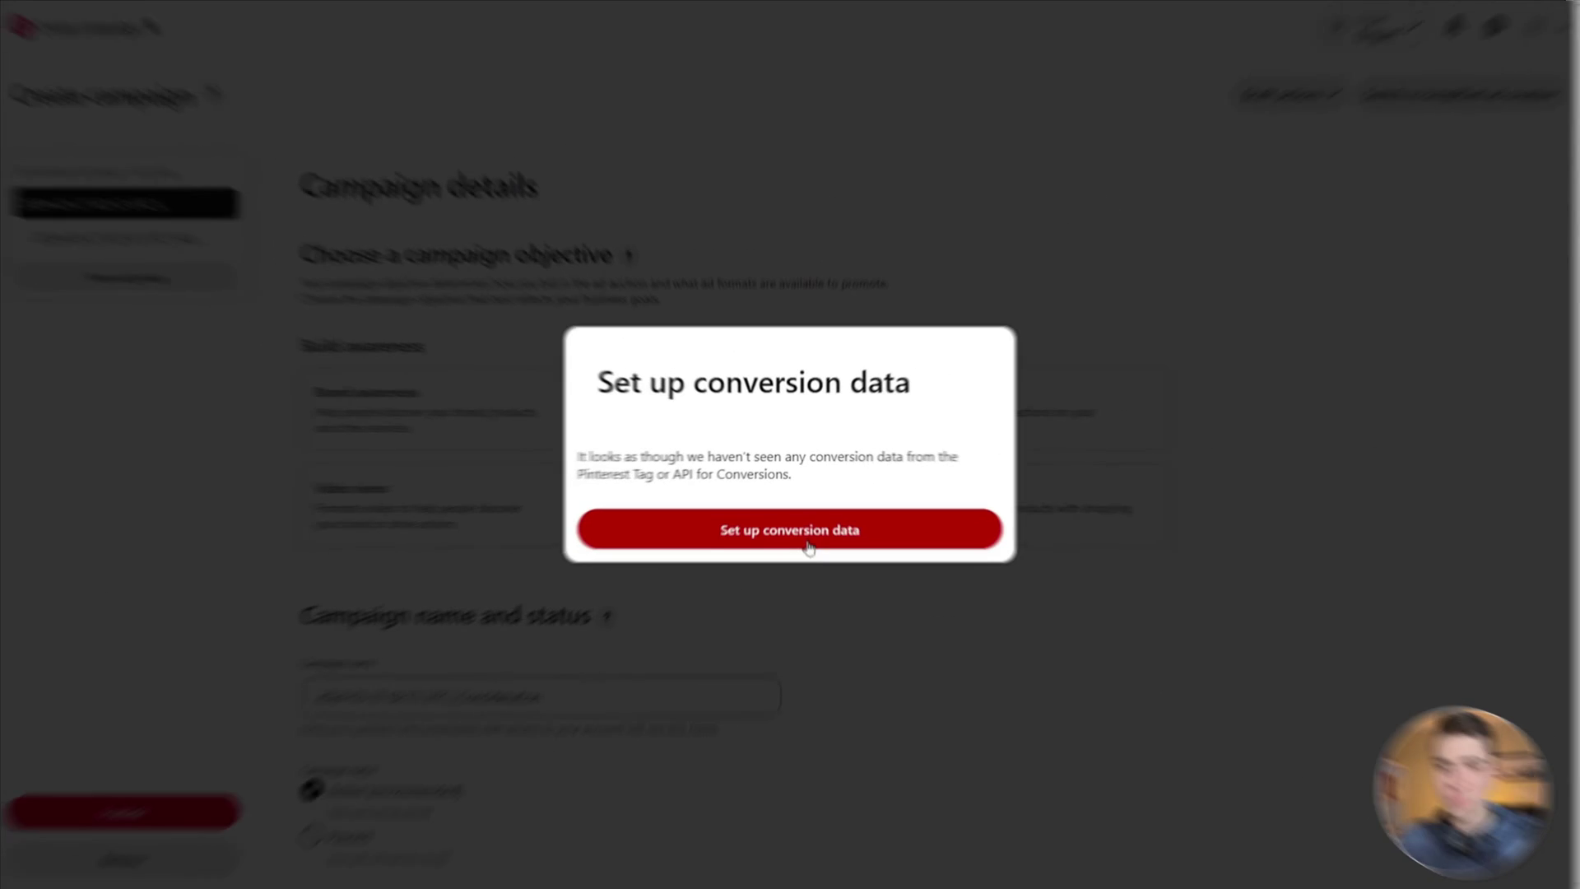
{"action": "left_click", "coordinate": [879, 299]}
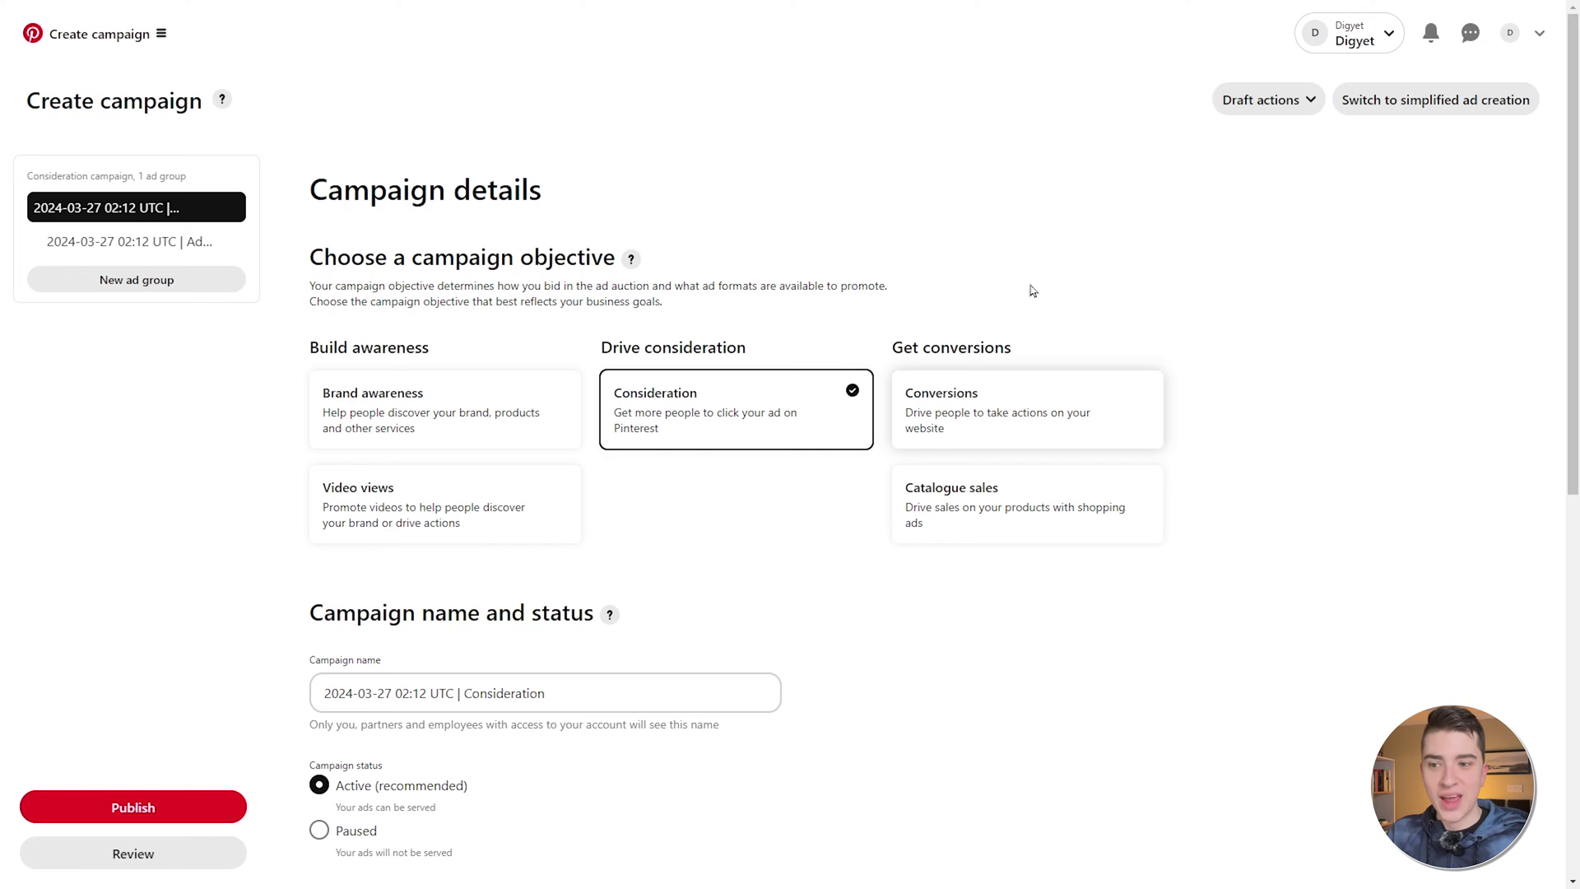
{"action": "left_click", "coordinate": [411, 399]}
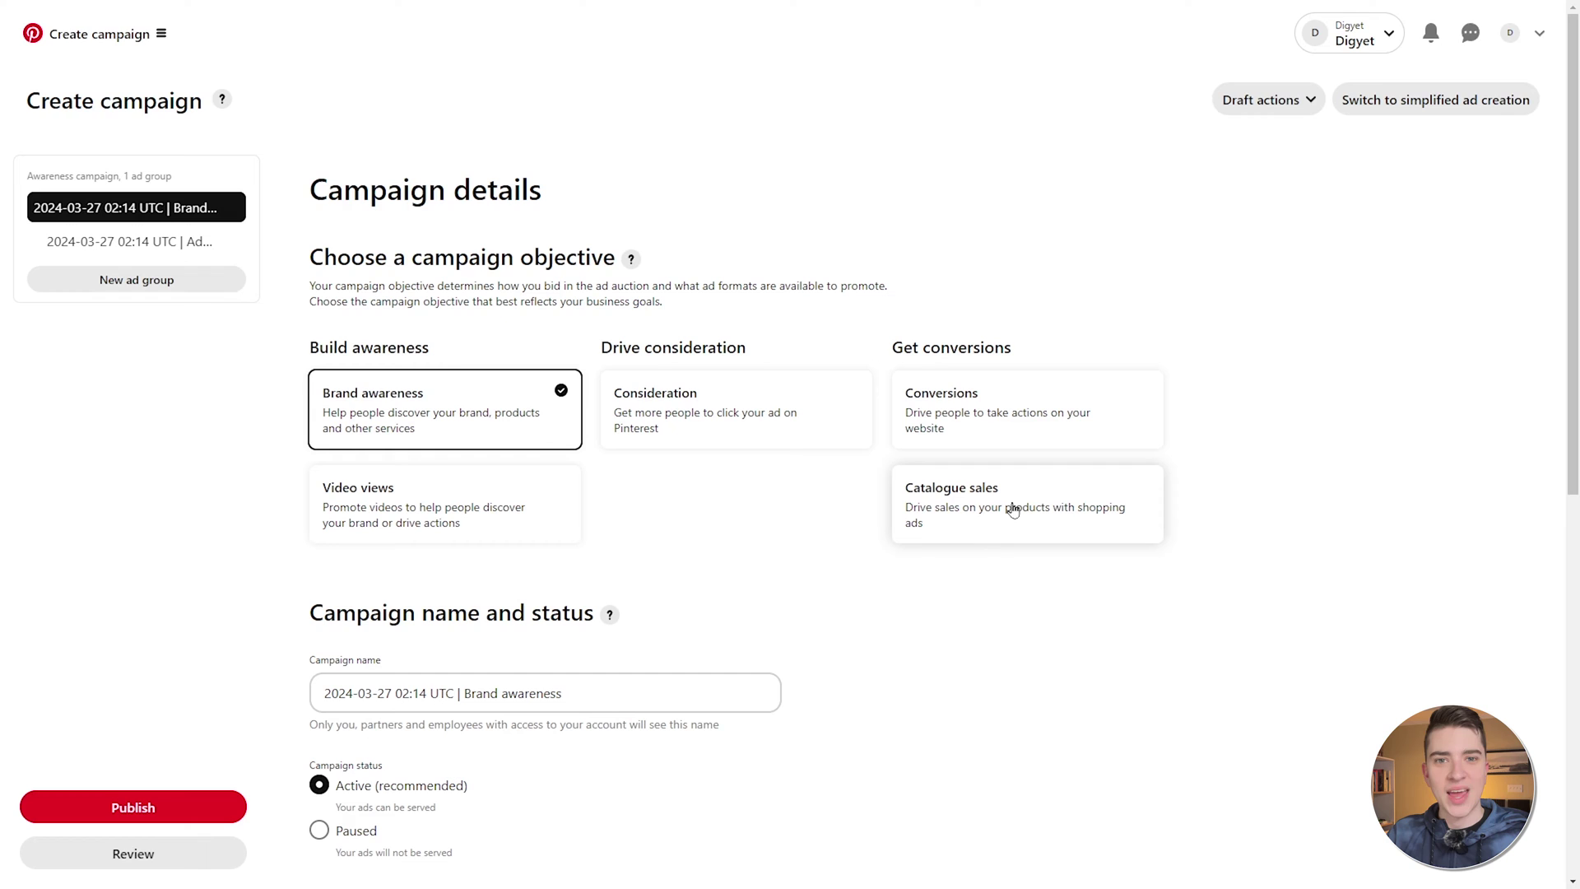
{"action": "scroll", "coordinate": [737, 430], "scroll_direction": "down", "scroll_amount": 5}
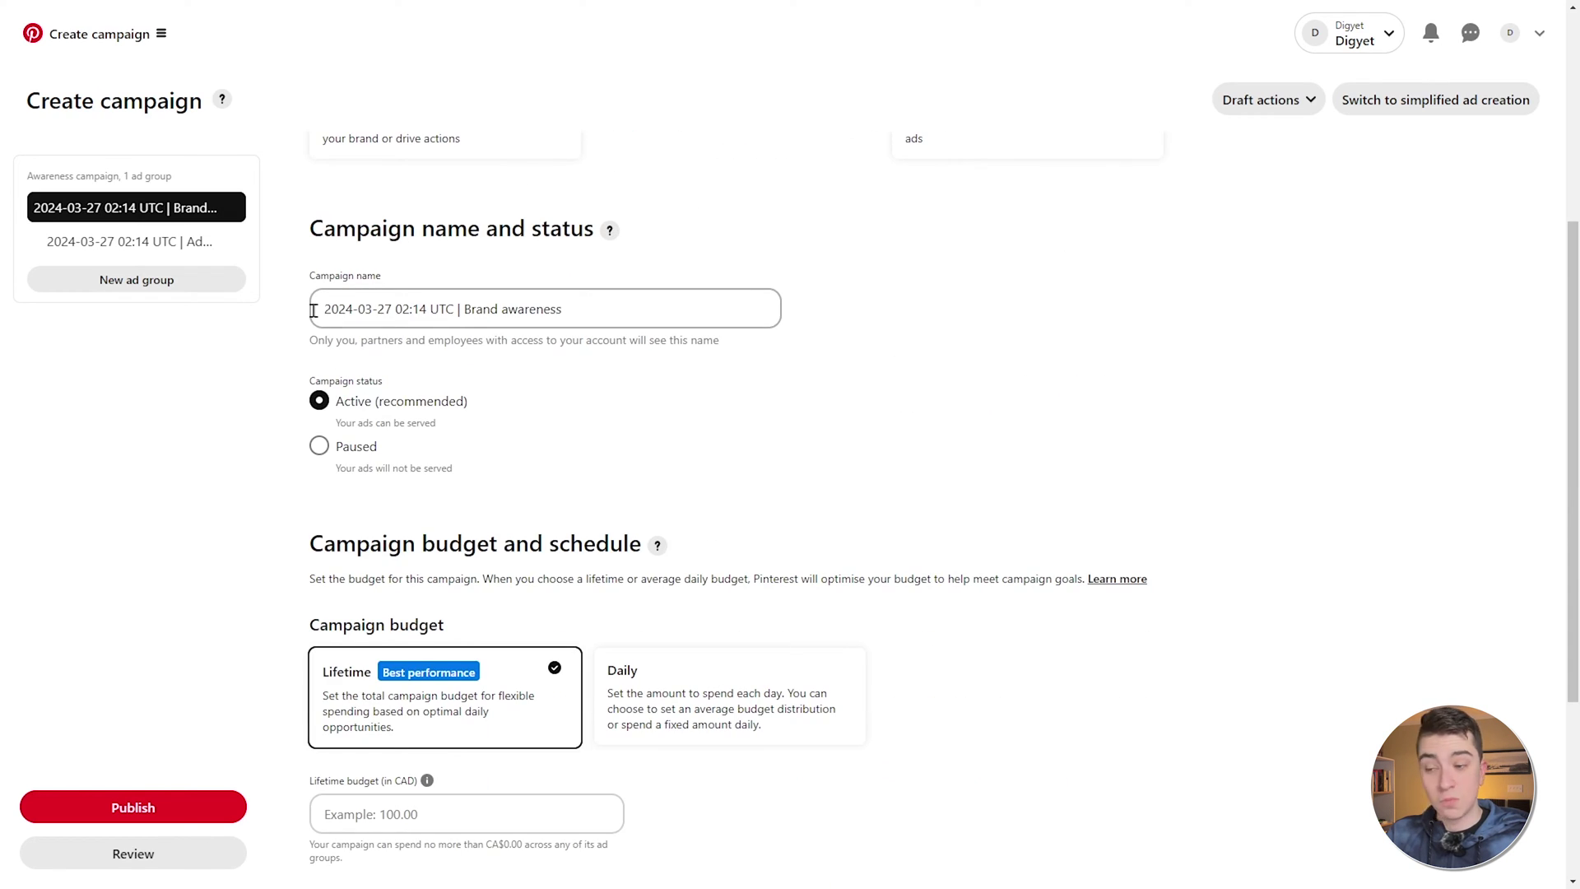
{"action": "scroll", "coordinate": [510, 469], "scroll_direction": "down", "scroll_amount": 2}
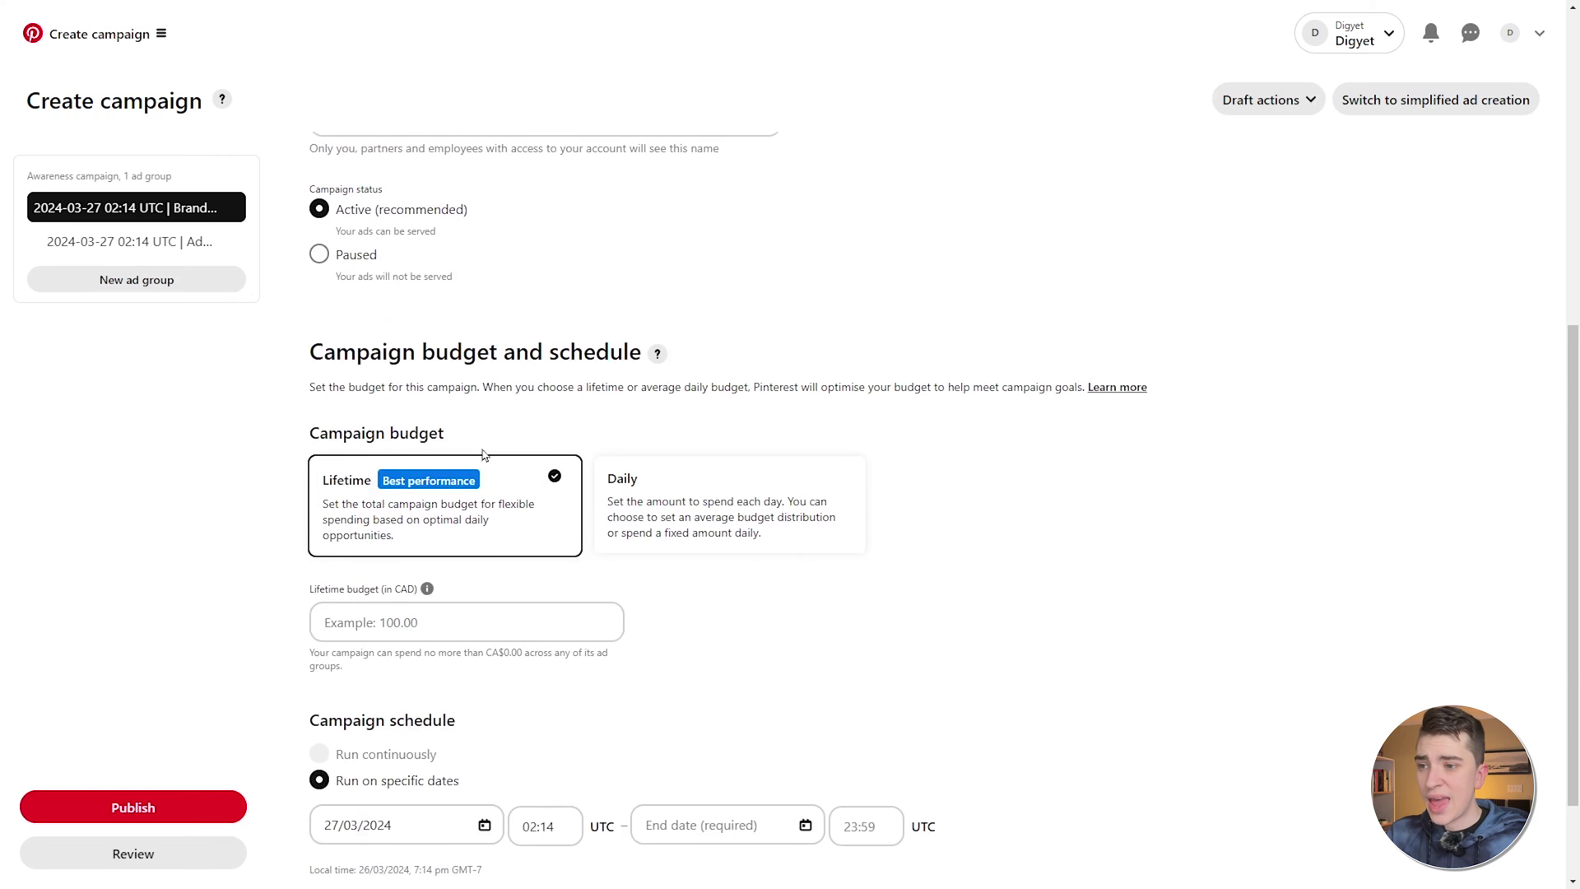
{"action": "scroll", "coordinate": [321, 421], "scroll_direction": "up", "scroll_amount": 2}
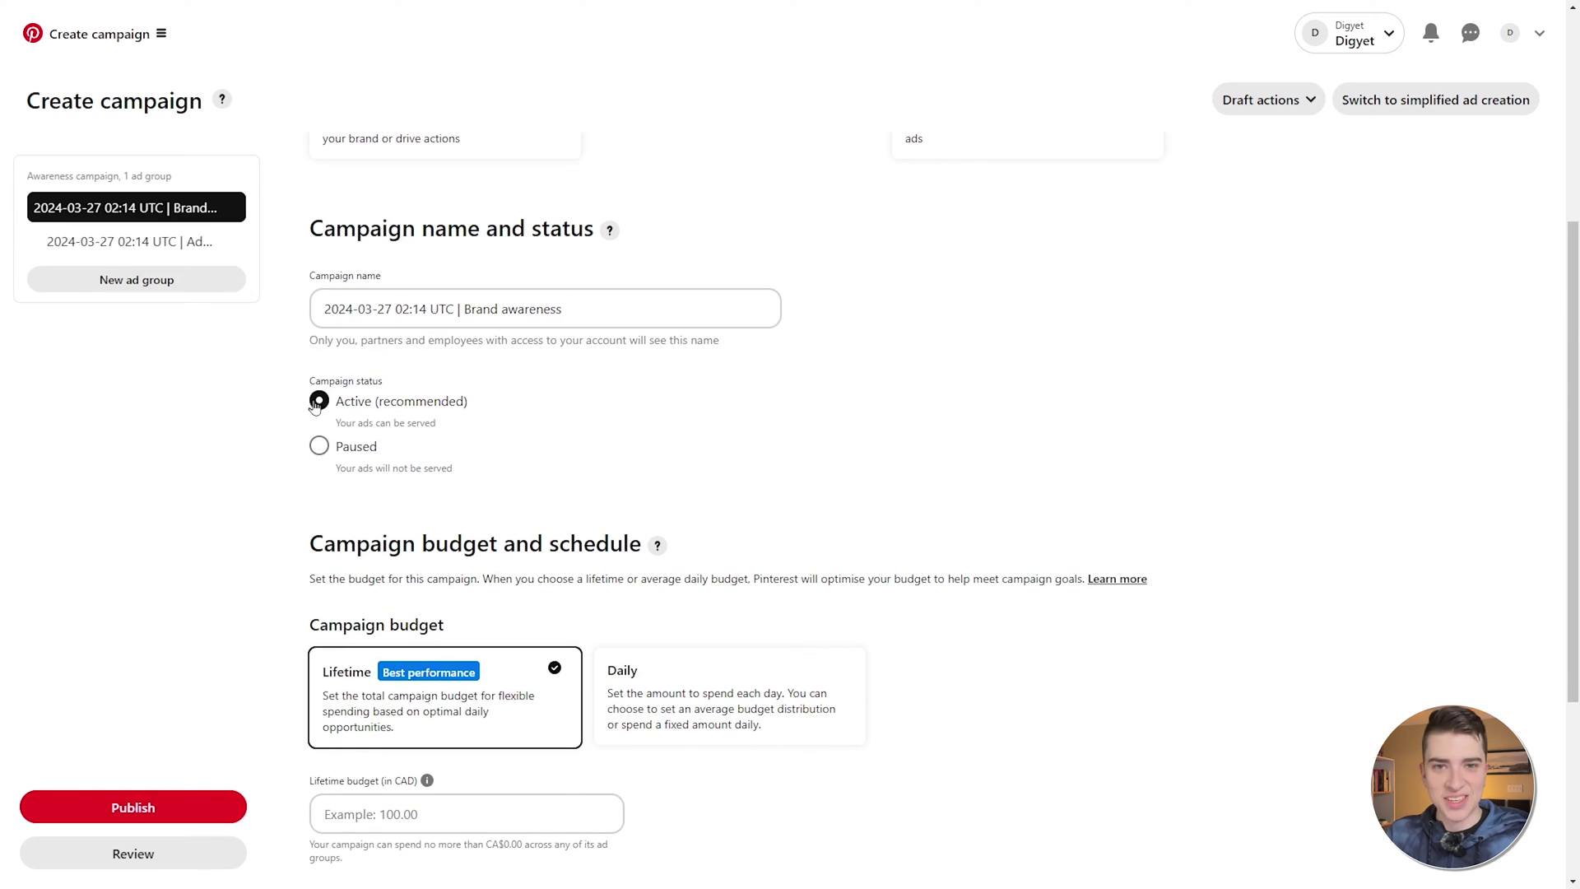
{"action": "scroll", "coordinate": [494, 453], "scroll_direction": "down", "scroll_amount": 3}
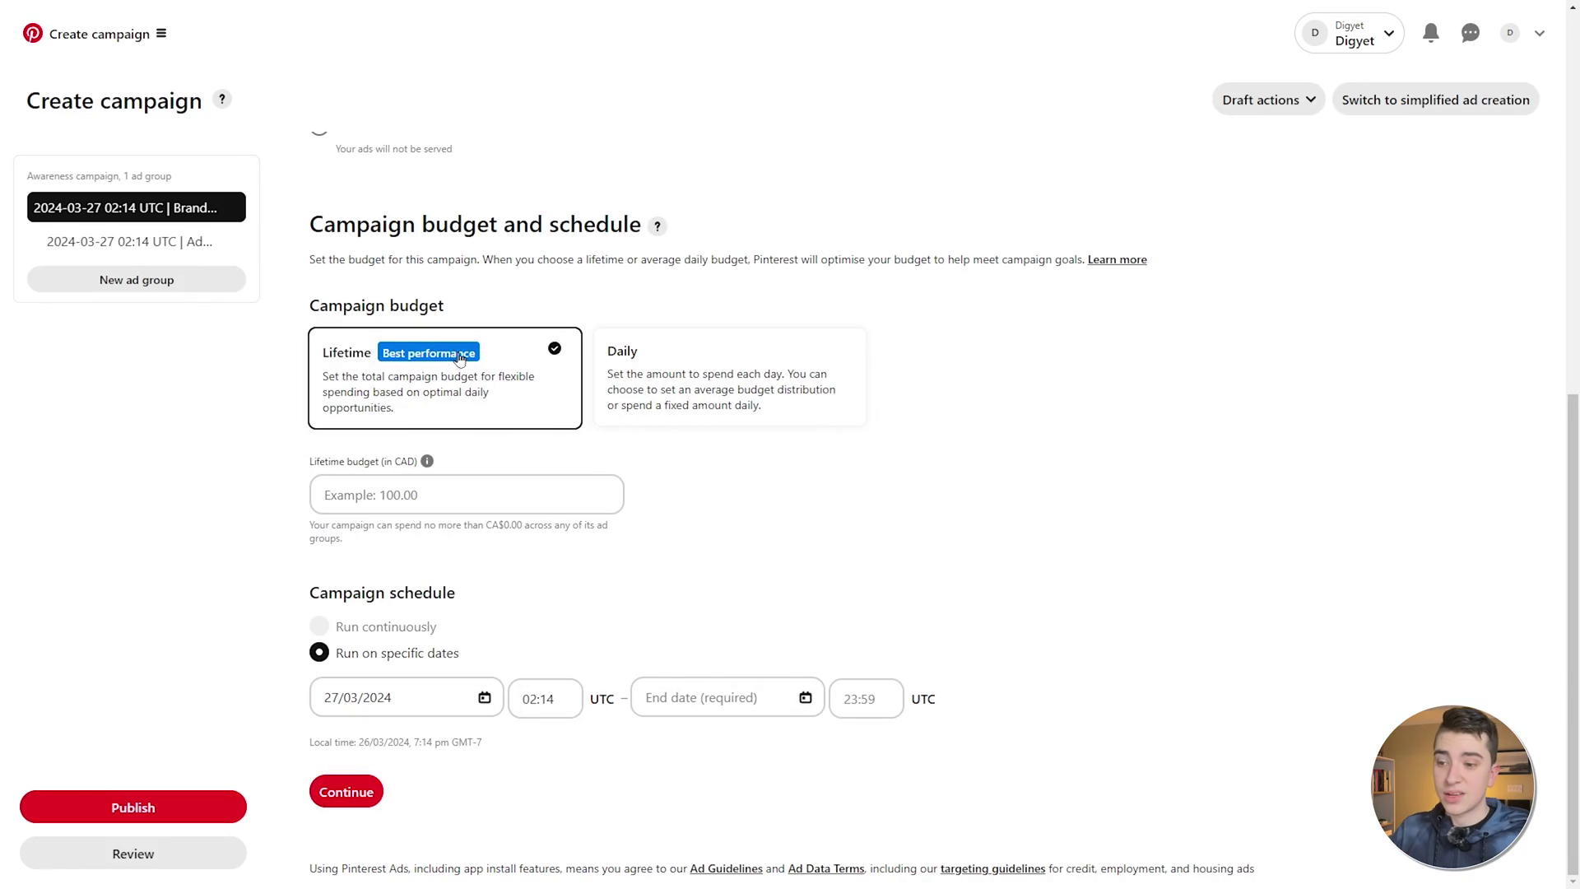
Set a 1,000 CAD lifetime budget ending 24/04/2024 and continue to ad group details
{"action": "left_click", "coordinate": [459, 491]}
{"action": "type", "text": "1,000"}
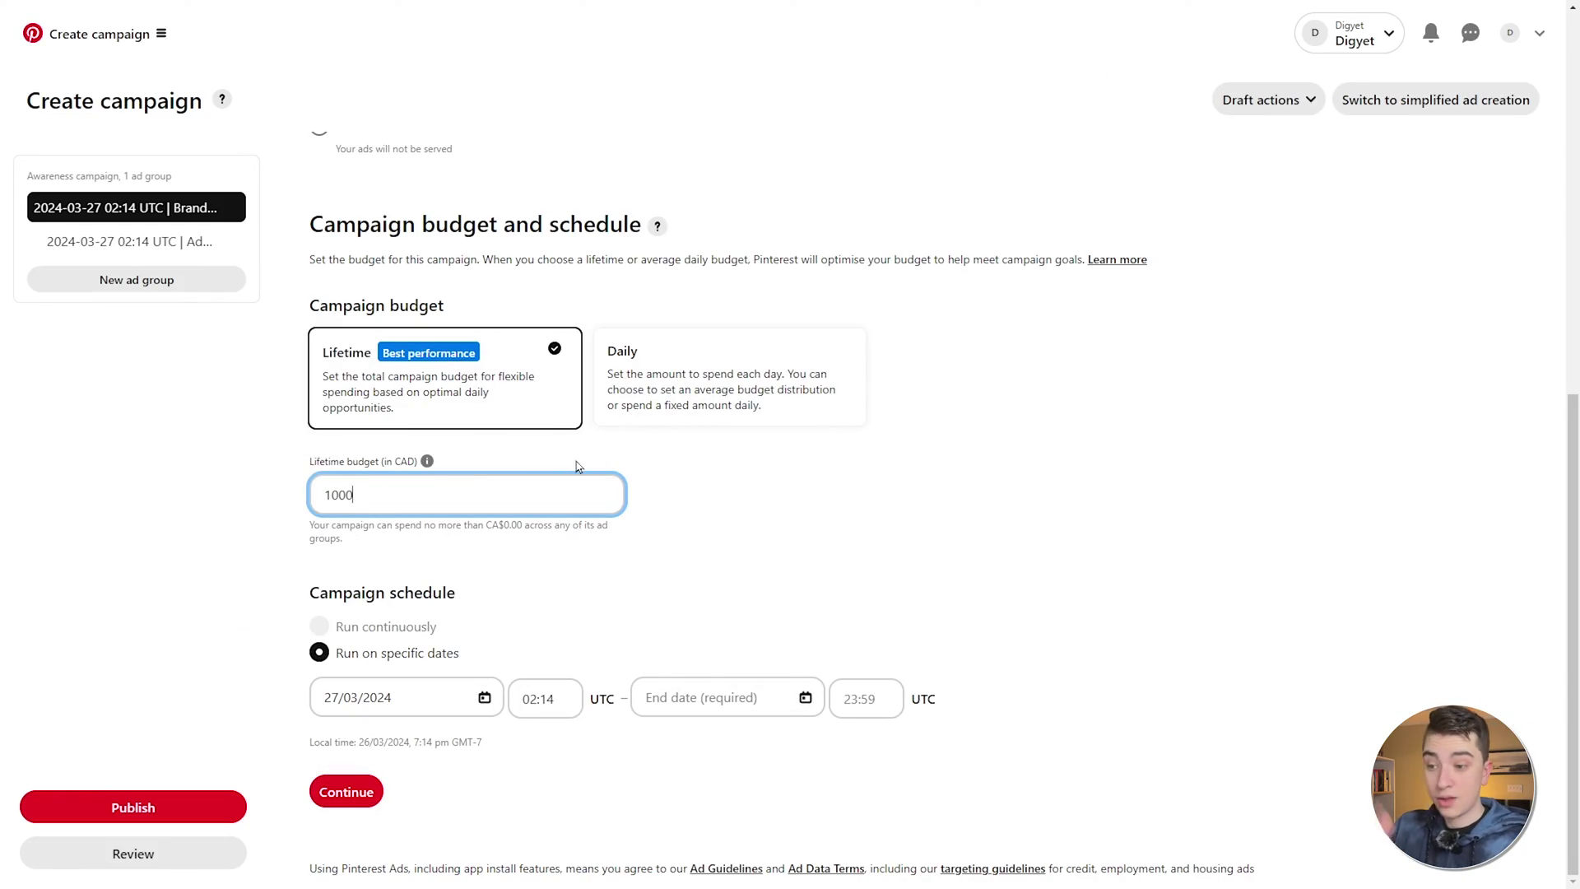
{"action": "left_click", "coordinate": [706, 512]}
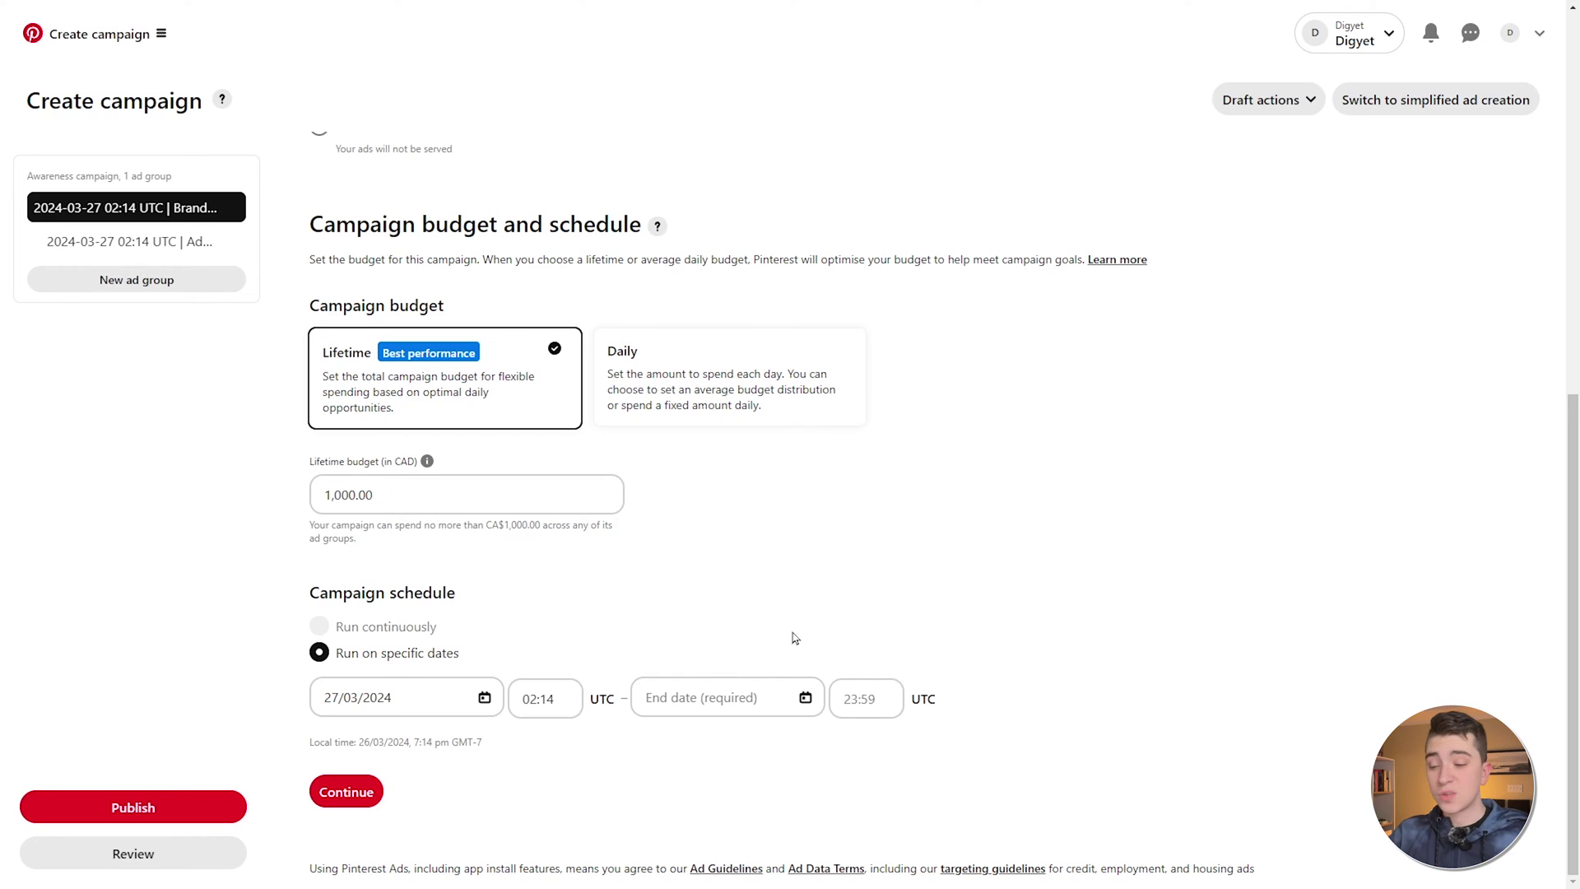
{"action": "left_click", "coordinate": [805, 699]}
{"action": "left_click", "coordinate": [728, 595]}
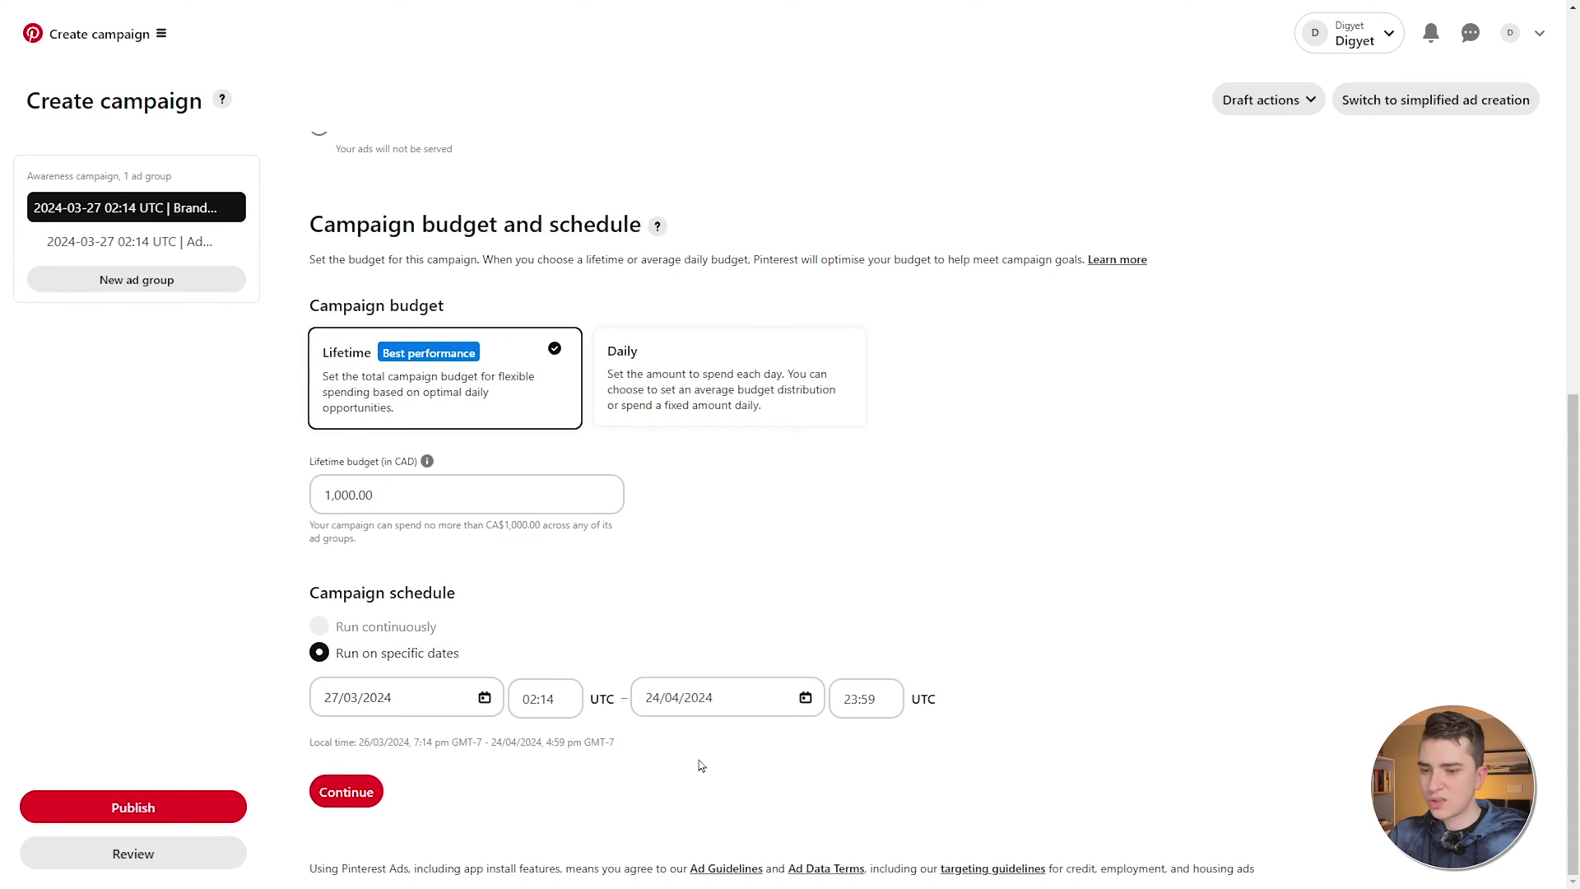
{"action": "left_click", "coordinate": [334, 798]}
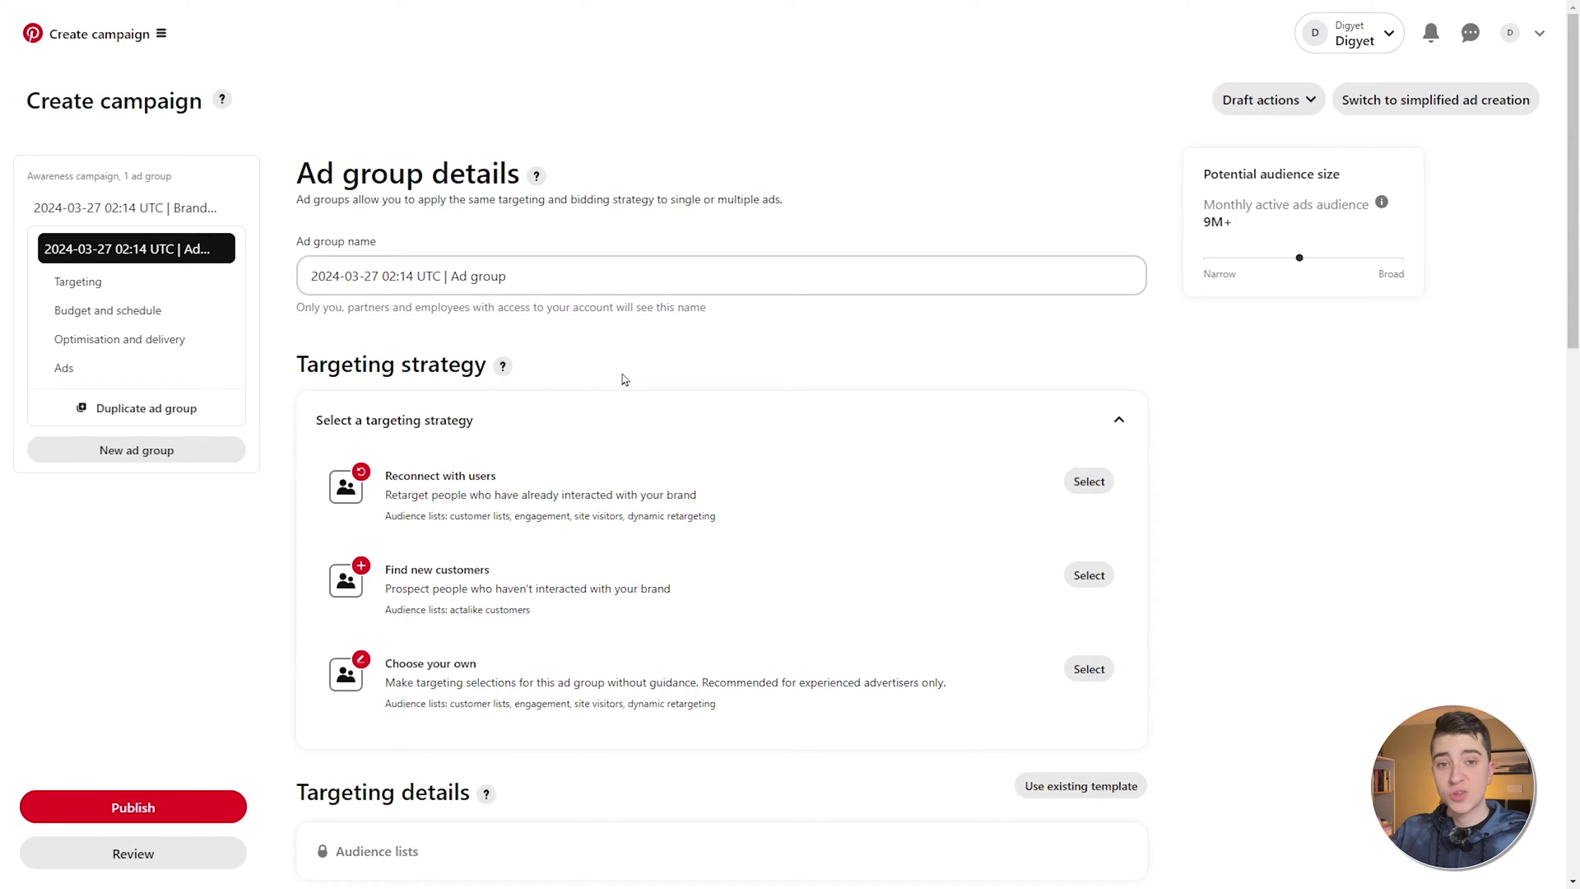
Select Find new customers as the ad group's targeting strategy
{"action": "scroll", "coordinate": [624, 381], "scroll_direction": "down", "scroll_amount": 2}
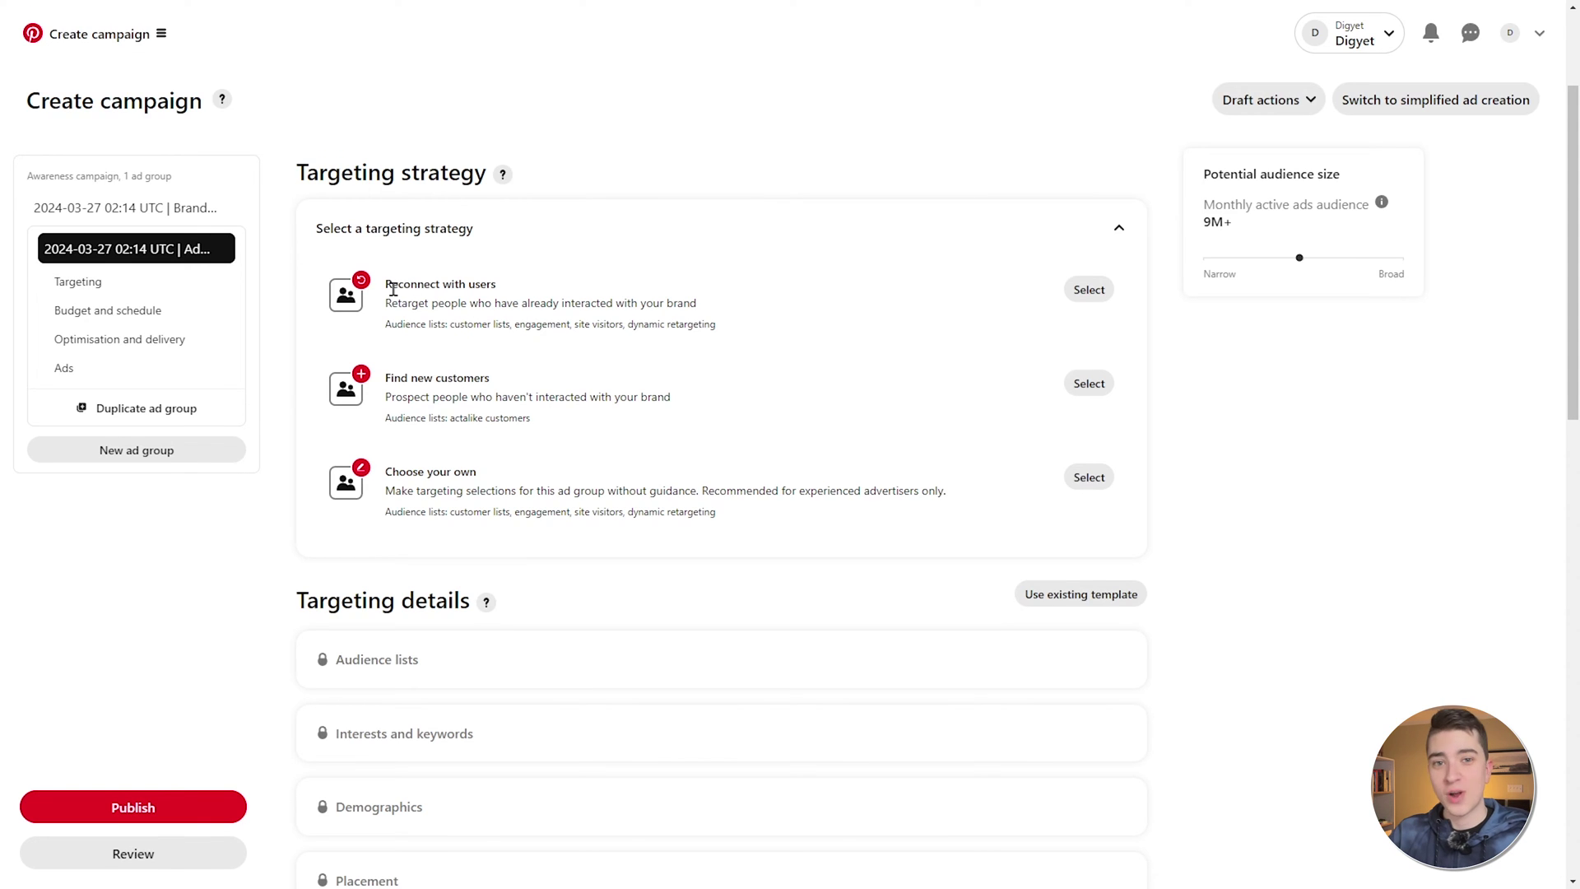
{"action": "left_click", "coordinate": [1091, 384]}
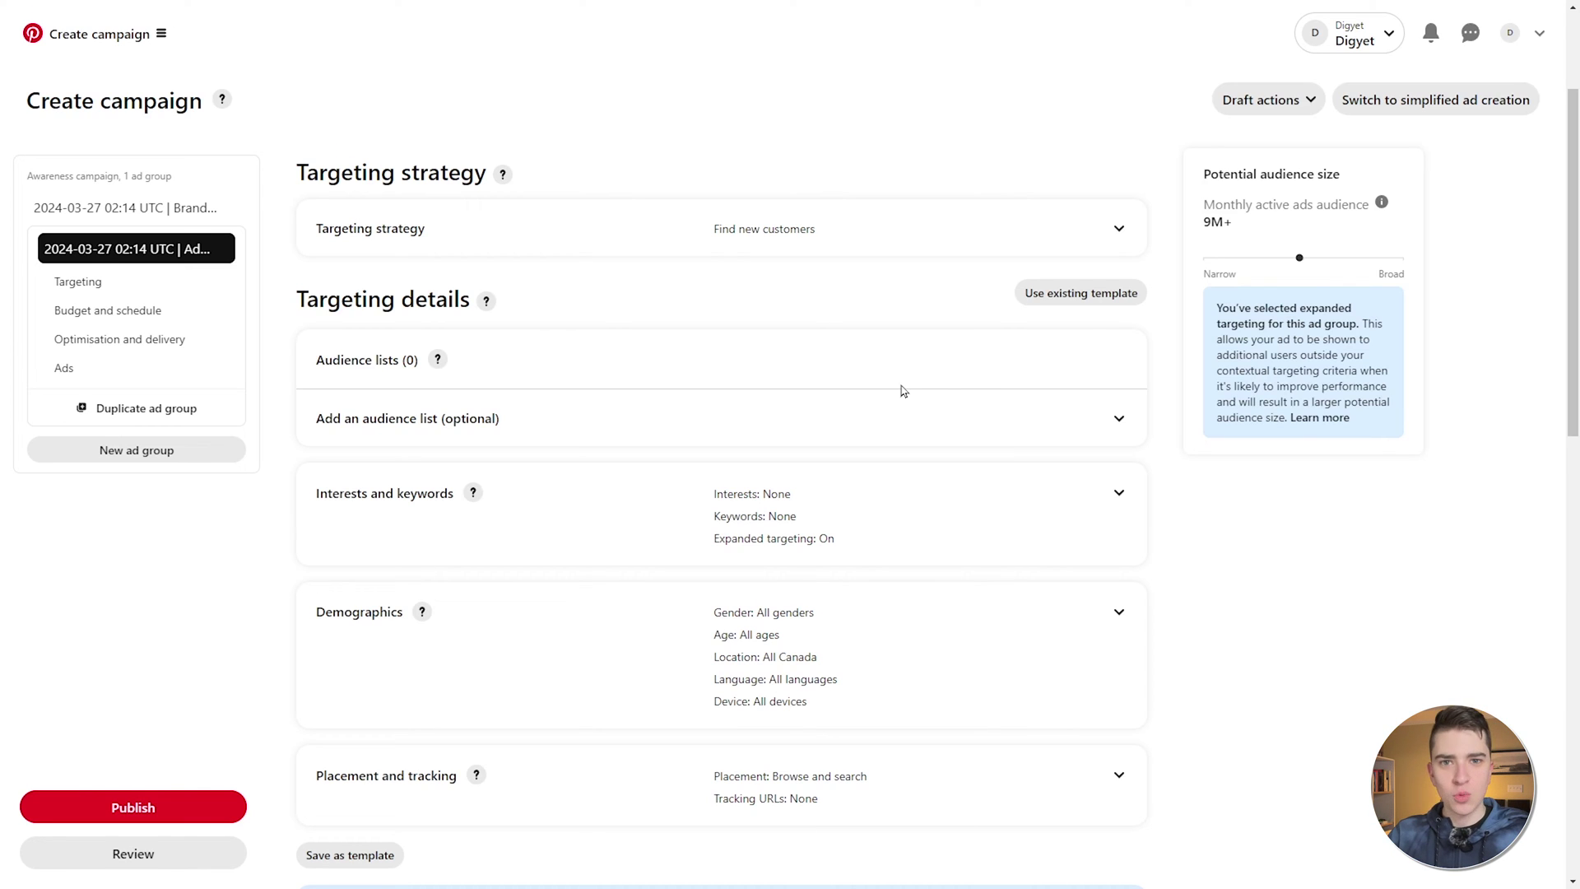
Expand the Interests and keywords section of the ad group targeting
{"action": "scroll", "coordinate": [903, 388], "scroll_direction": "down", "scroll_amount": 2}
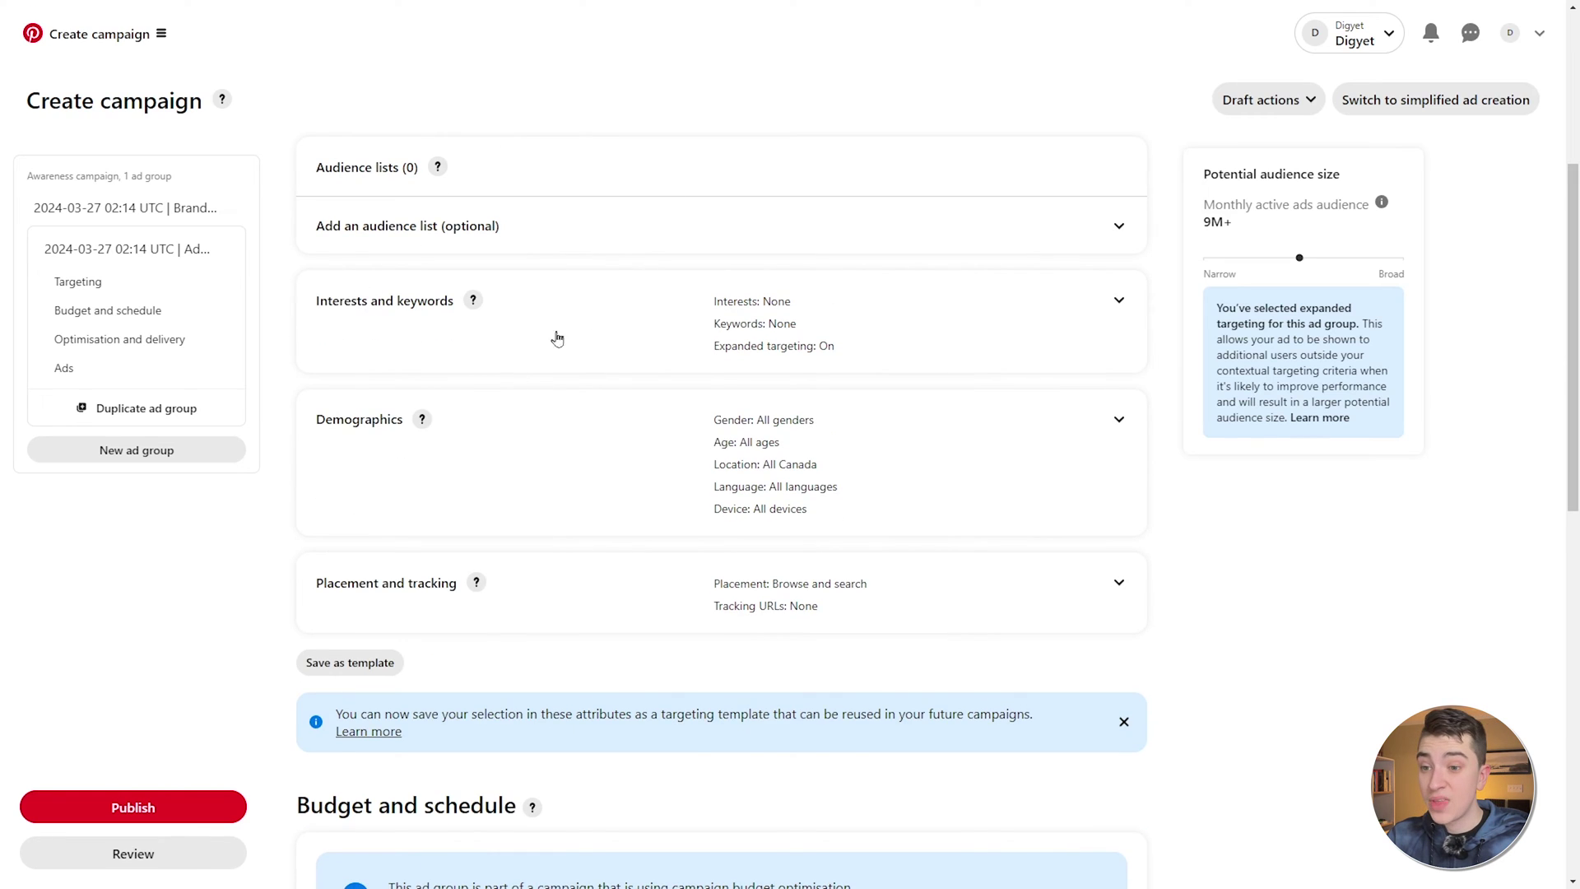
{"action": "left_click", "coordinate": [603, 325]}
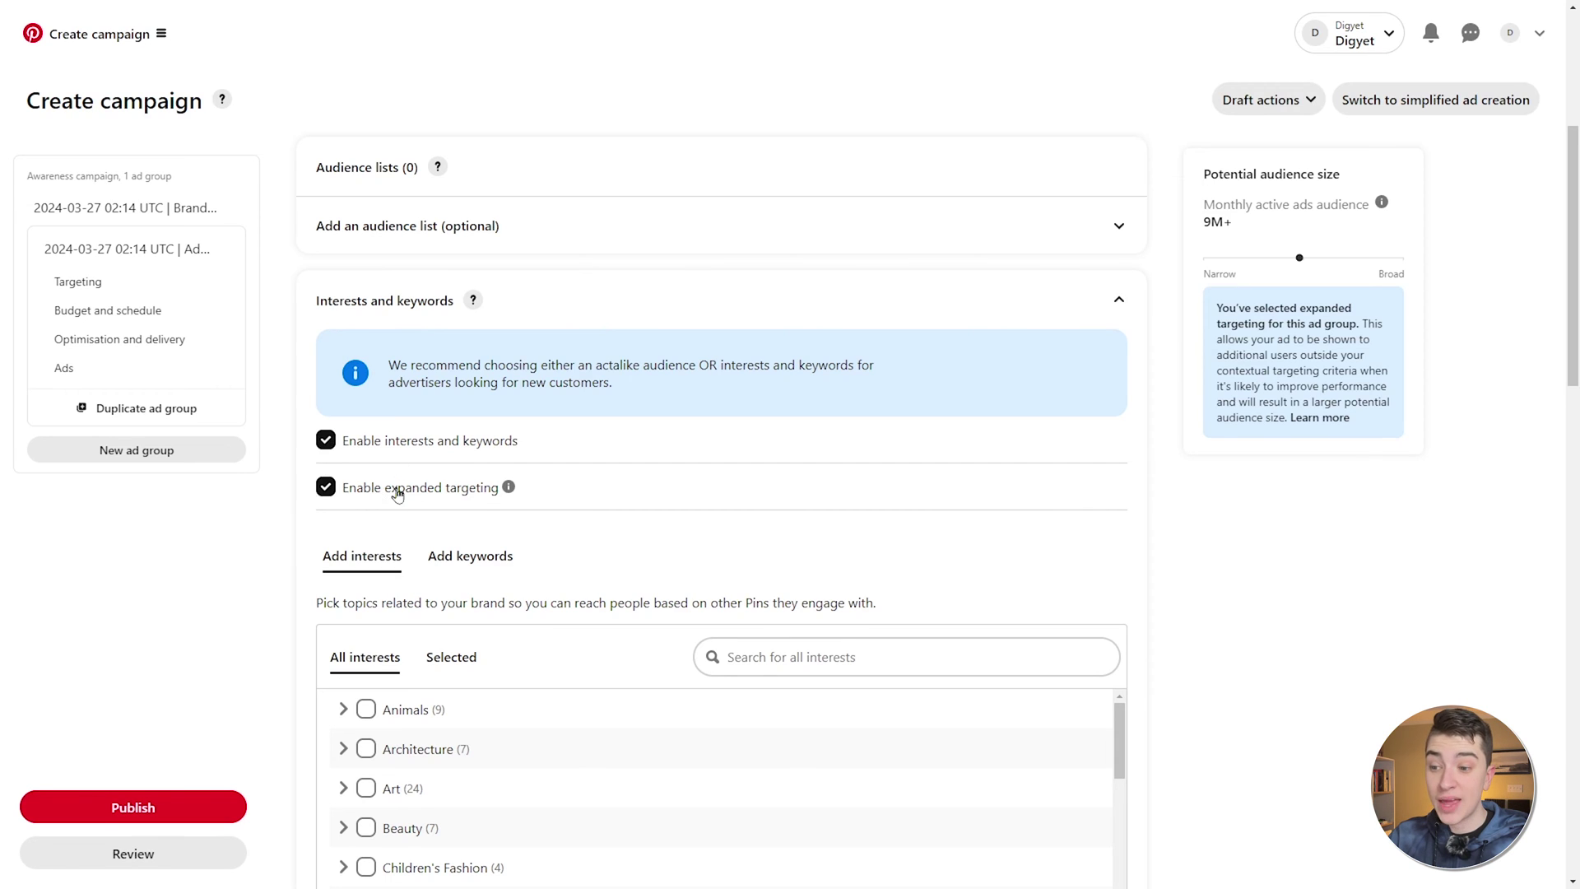
{"action": "mouse_move", "coordinate": [510, 491]}
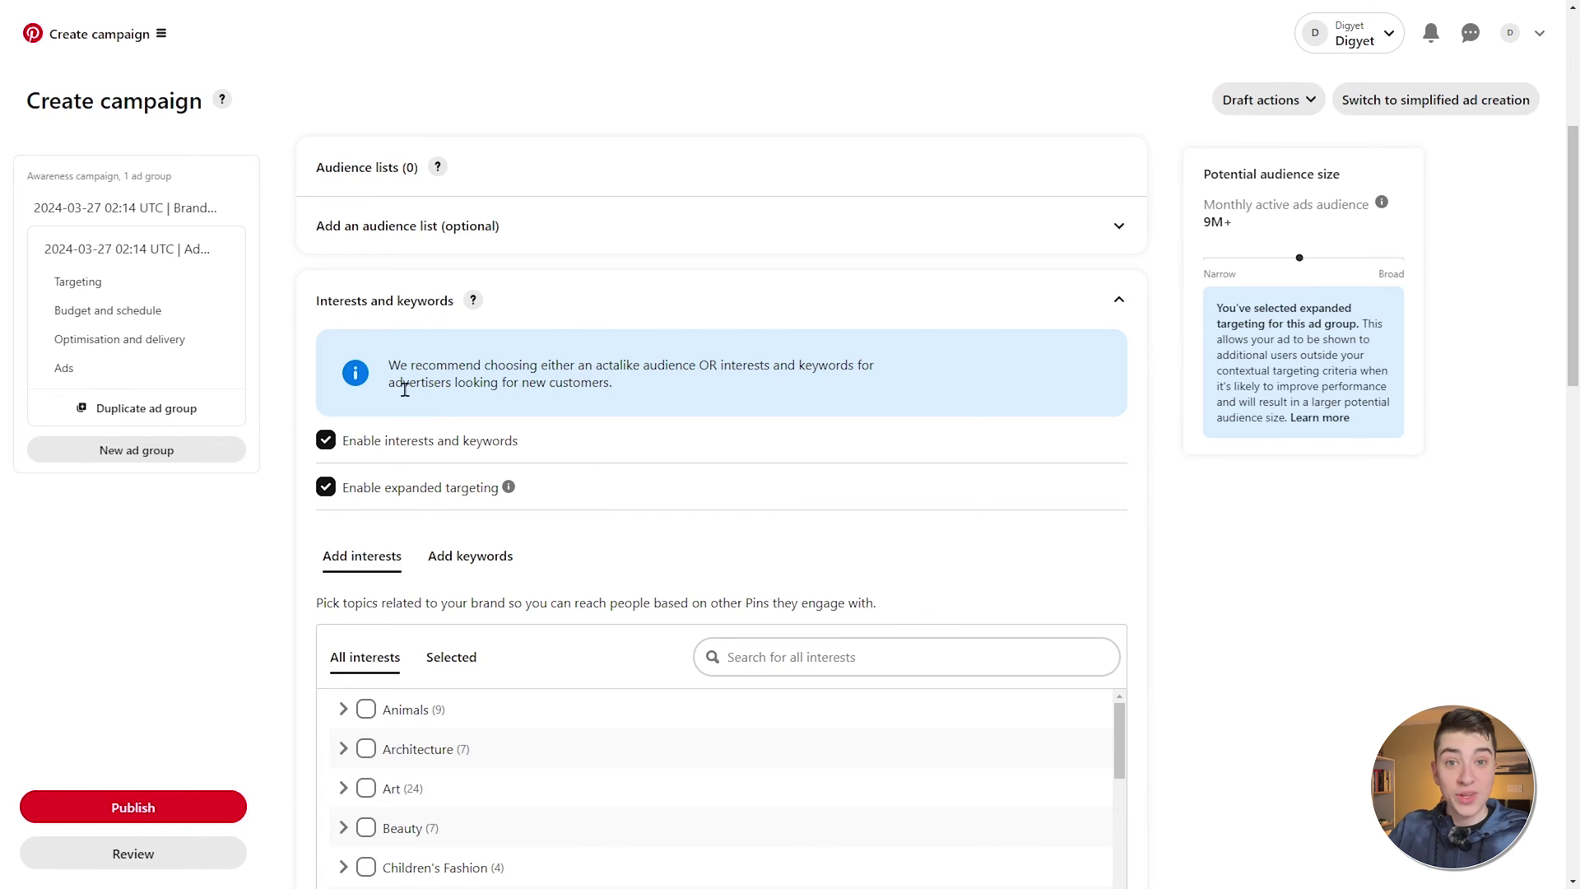
Search interests for 'restau' and add Travel > Restaurant
{"action": "scroll", "coordinate": [415, 407], "scroll_direction": "down", "scroll_amount": 2}
{"action": "left_click", "coordinate": [924, 448]}
{"action": "type", "text": "restau"}
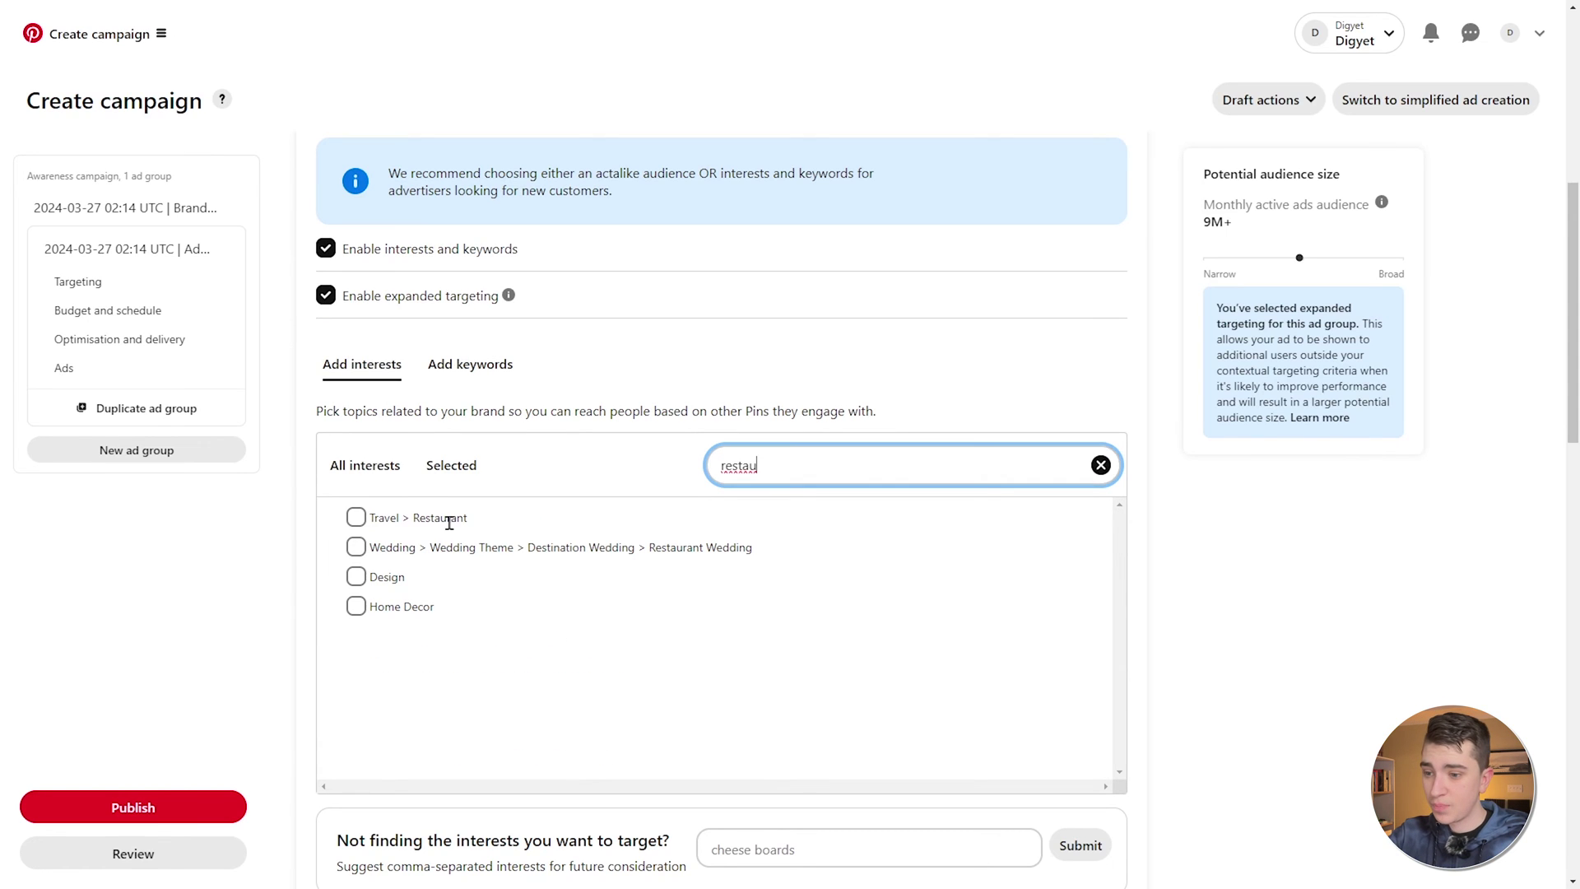
{"action": "left_click", "coordinate": [352, 516]}
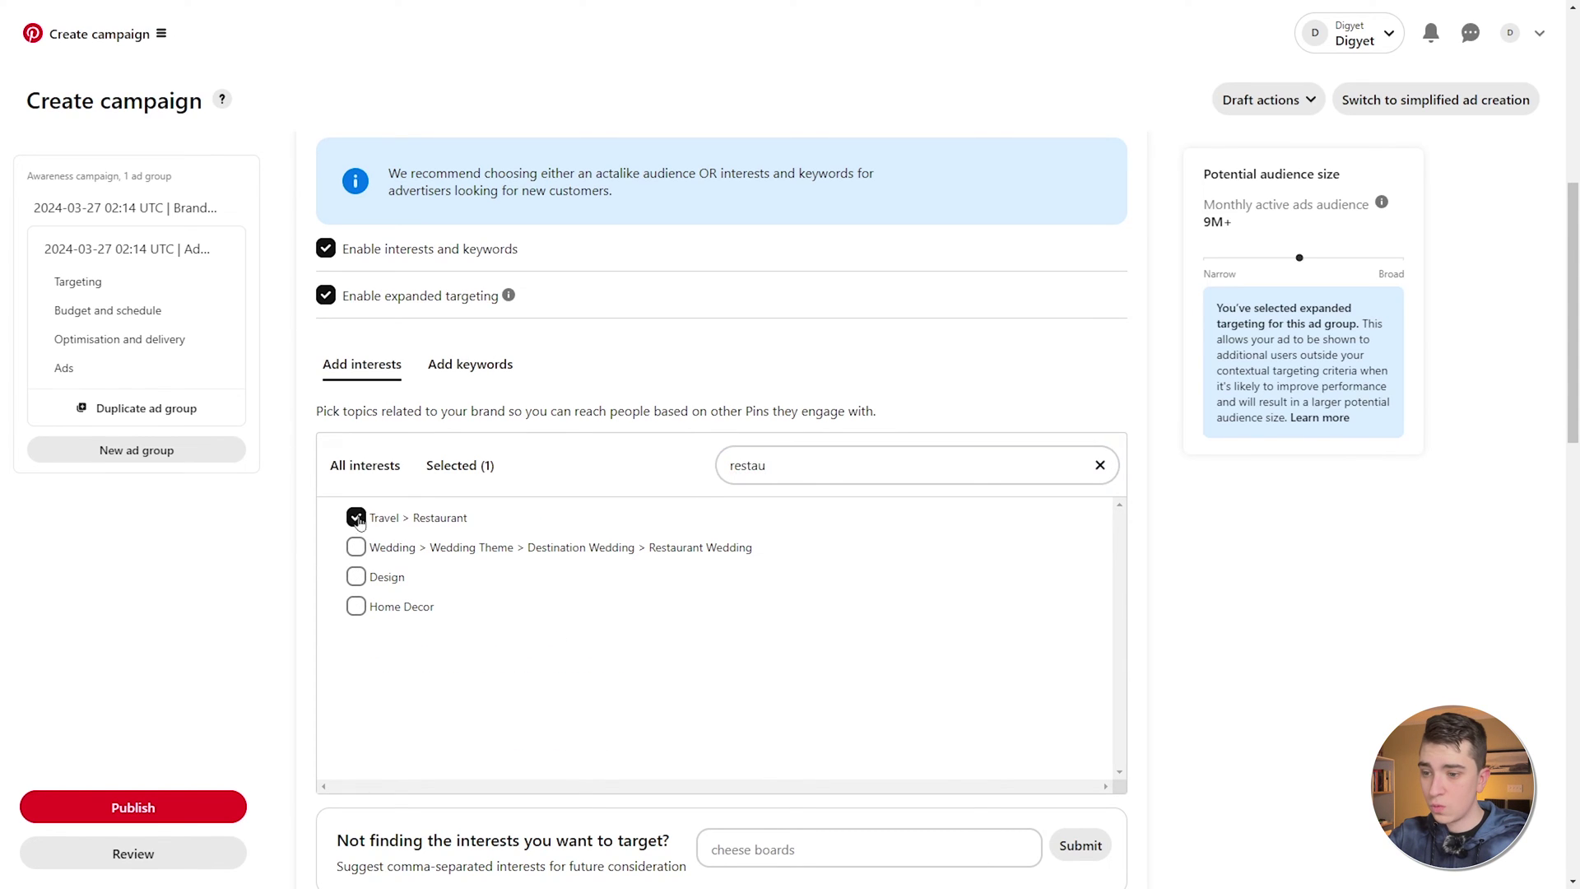
Search 'burge' and add Food and Drinks, Sandwich and Cheeseburger interests, then clear the search
{"action": "double_click", "coordinate": [867, 452]}
{"action": "type", "text": "burger"}
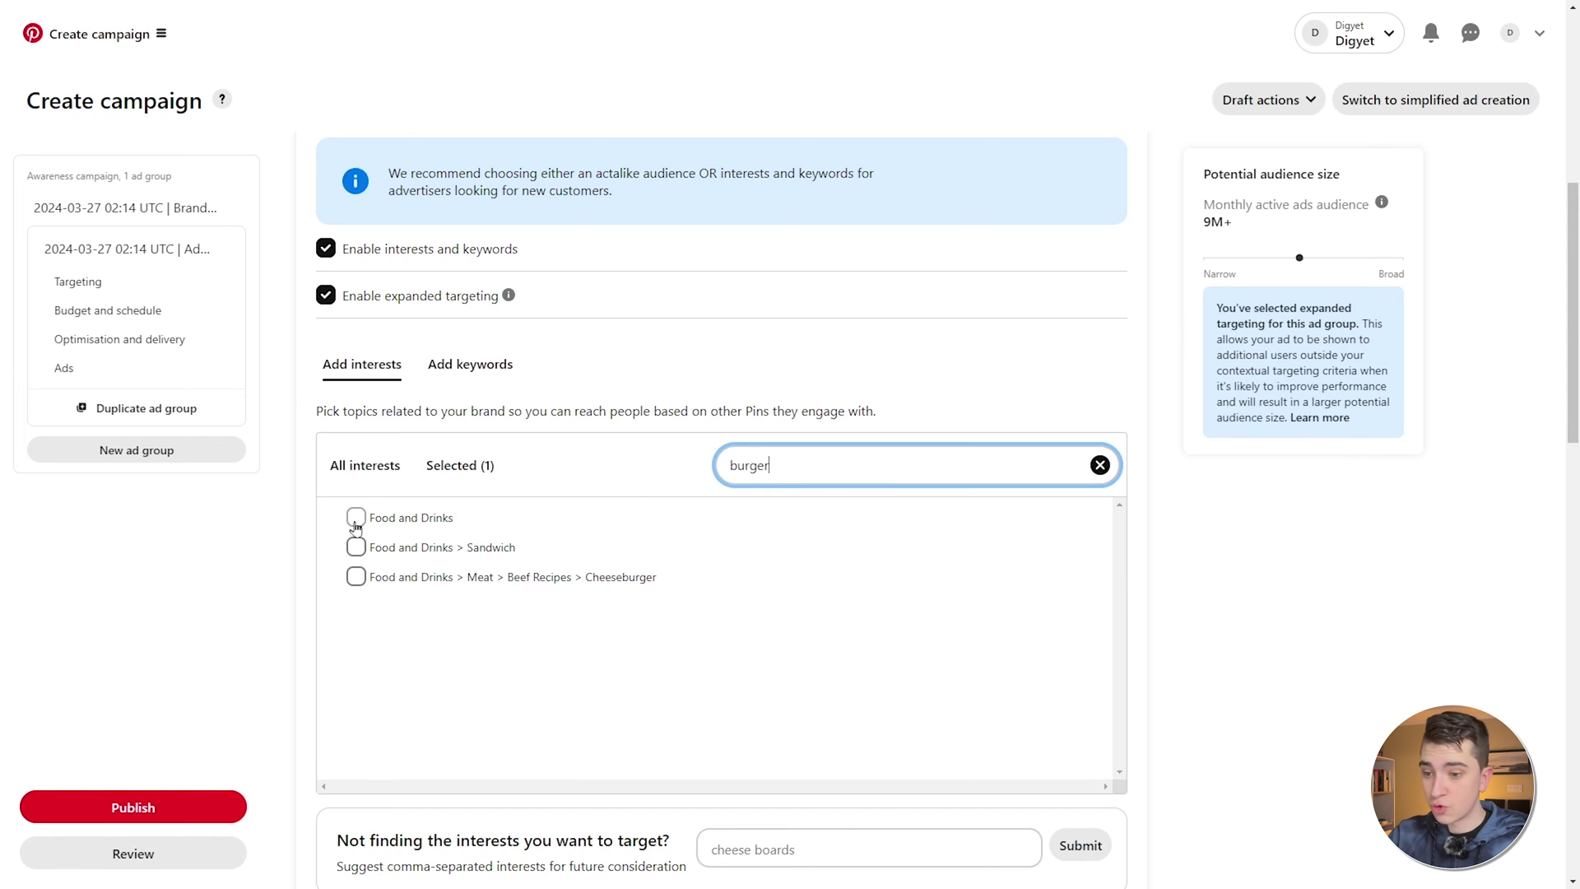
{"action": "left_click", "coordinate": [356, 517]}
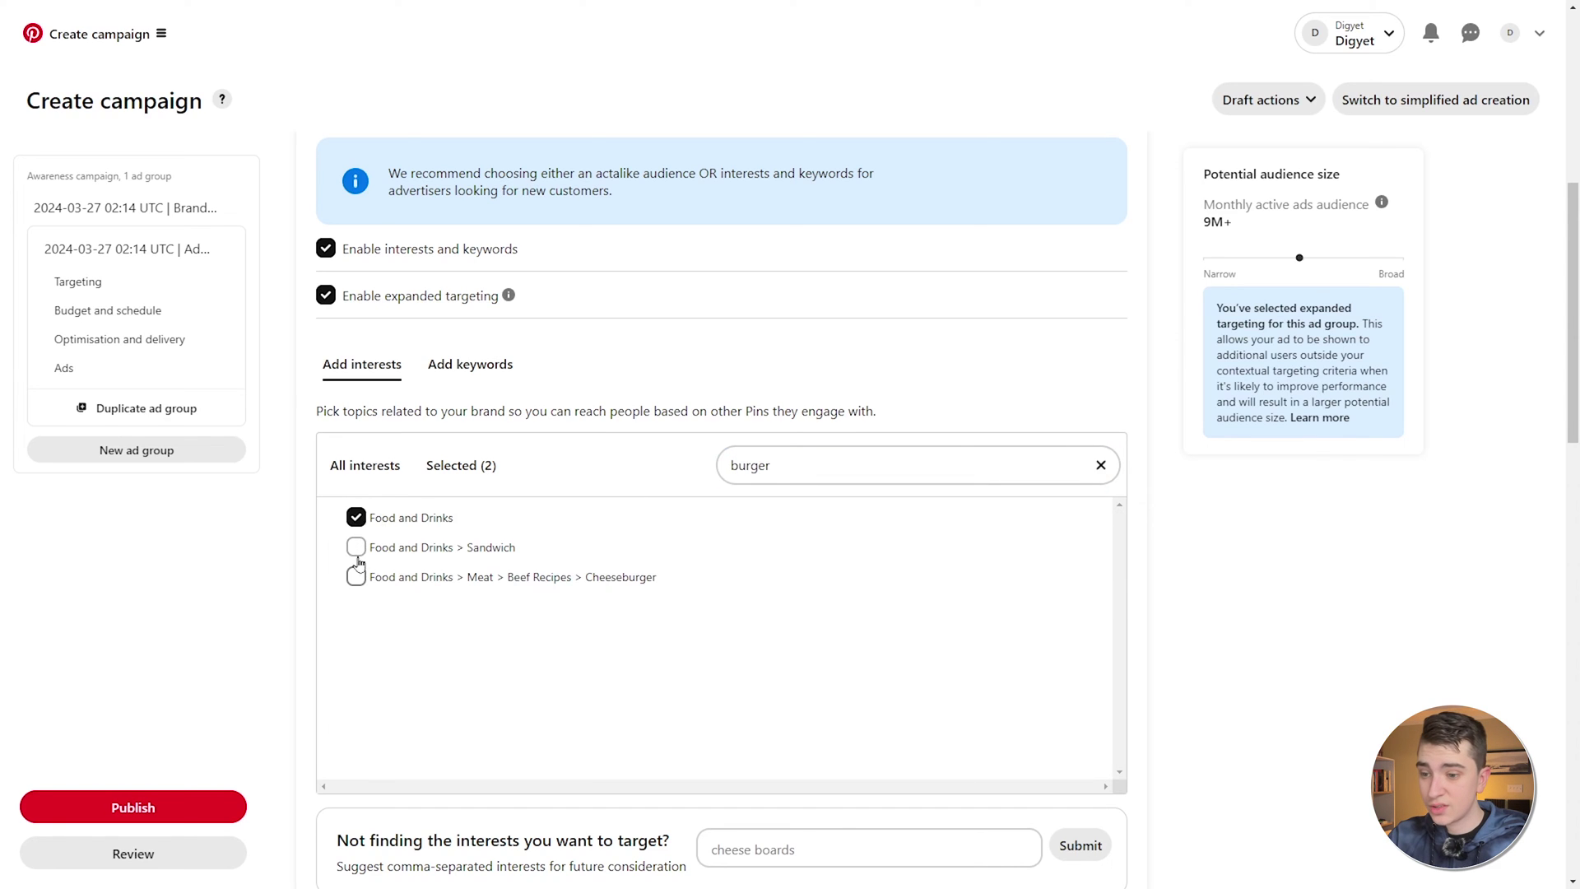
{"action": "left_click", "coordinate": [356, 548]}
{"action": "left_click", "coordinate": [355, 576]}
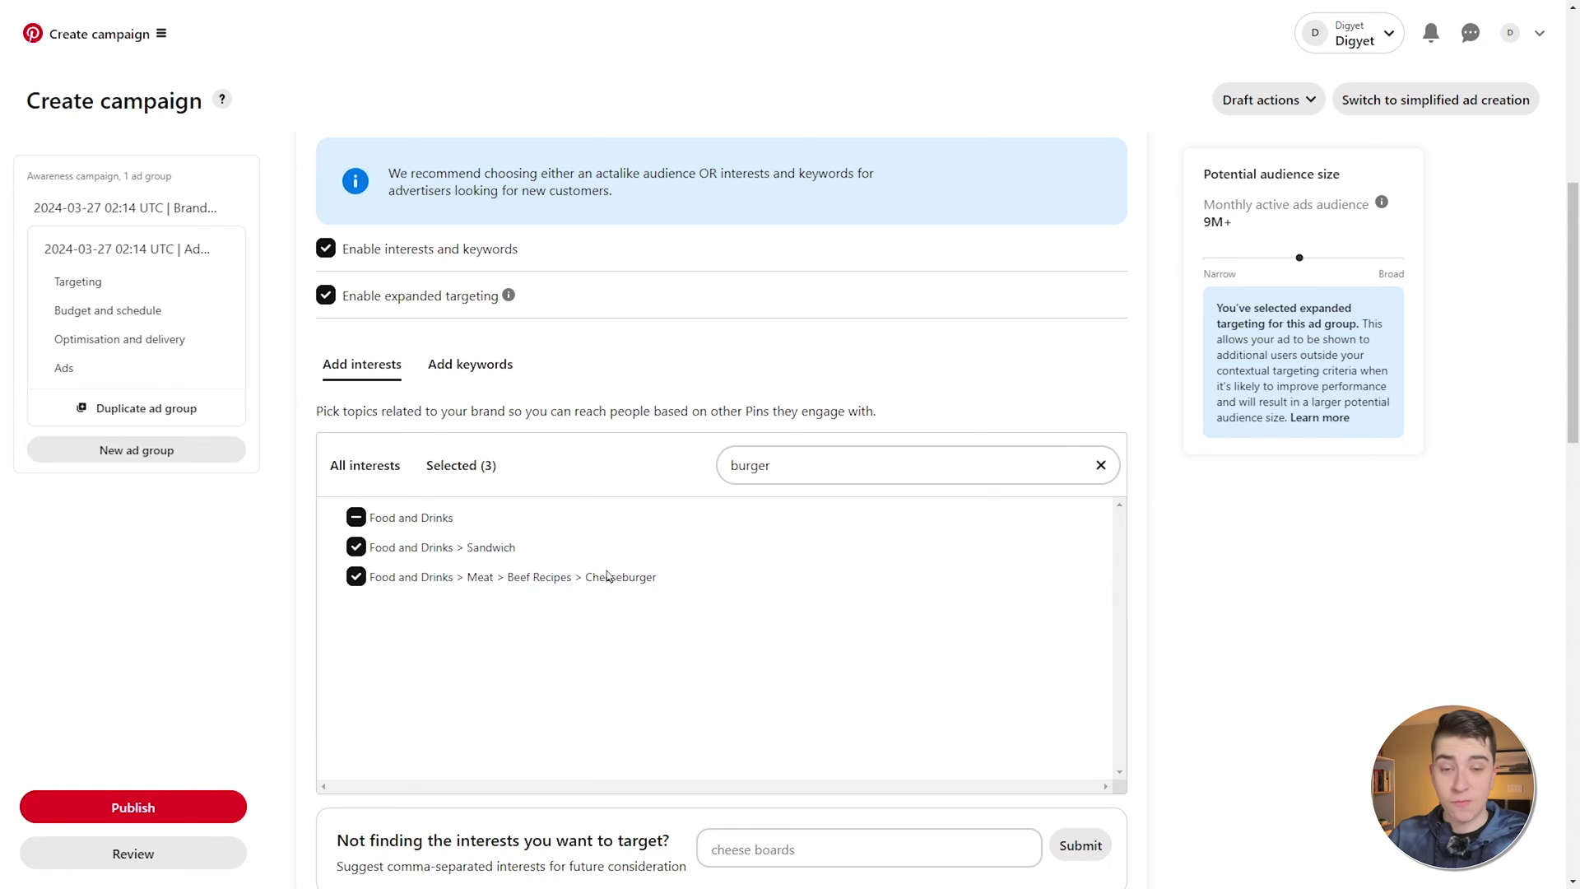
{"action": "scroll", "coordinate": [626, 568], "scroll_direction": "down", "scroll_amount": 2}
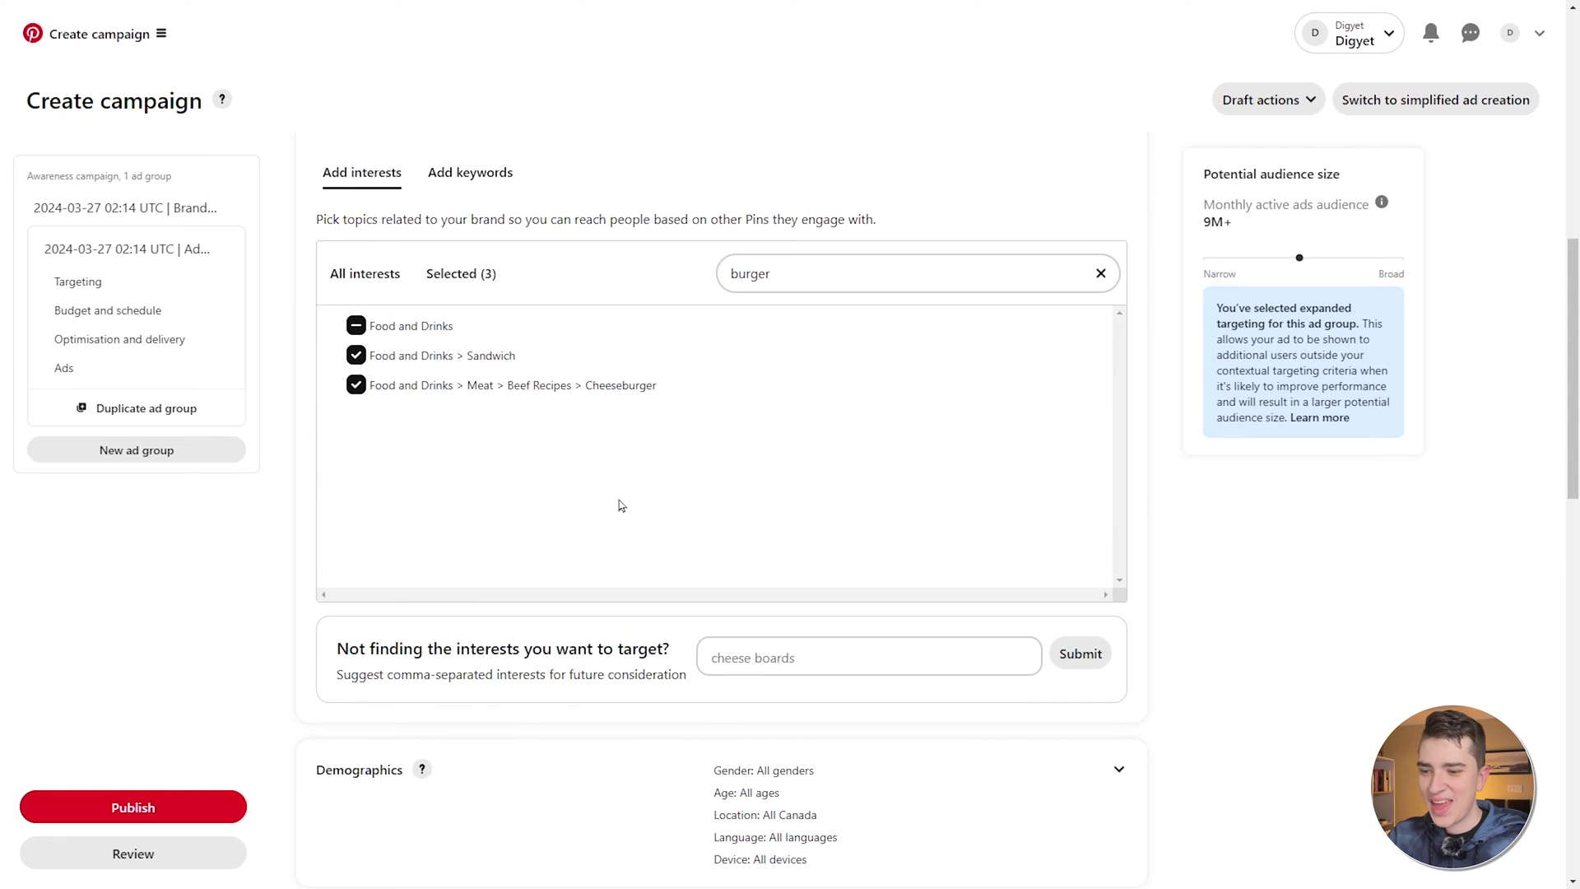
{"action": "scroll", "coordinate": [621, 504], "scroll_direction": "up", "scroll_amount": 2}
{"action": "left_click", "coordinate": [1100, 465]}
{"action": "scroll", "coordinate": [621, 518], "scroll_direction": "down", "scroll_amount": 8}
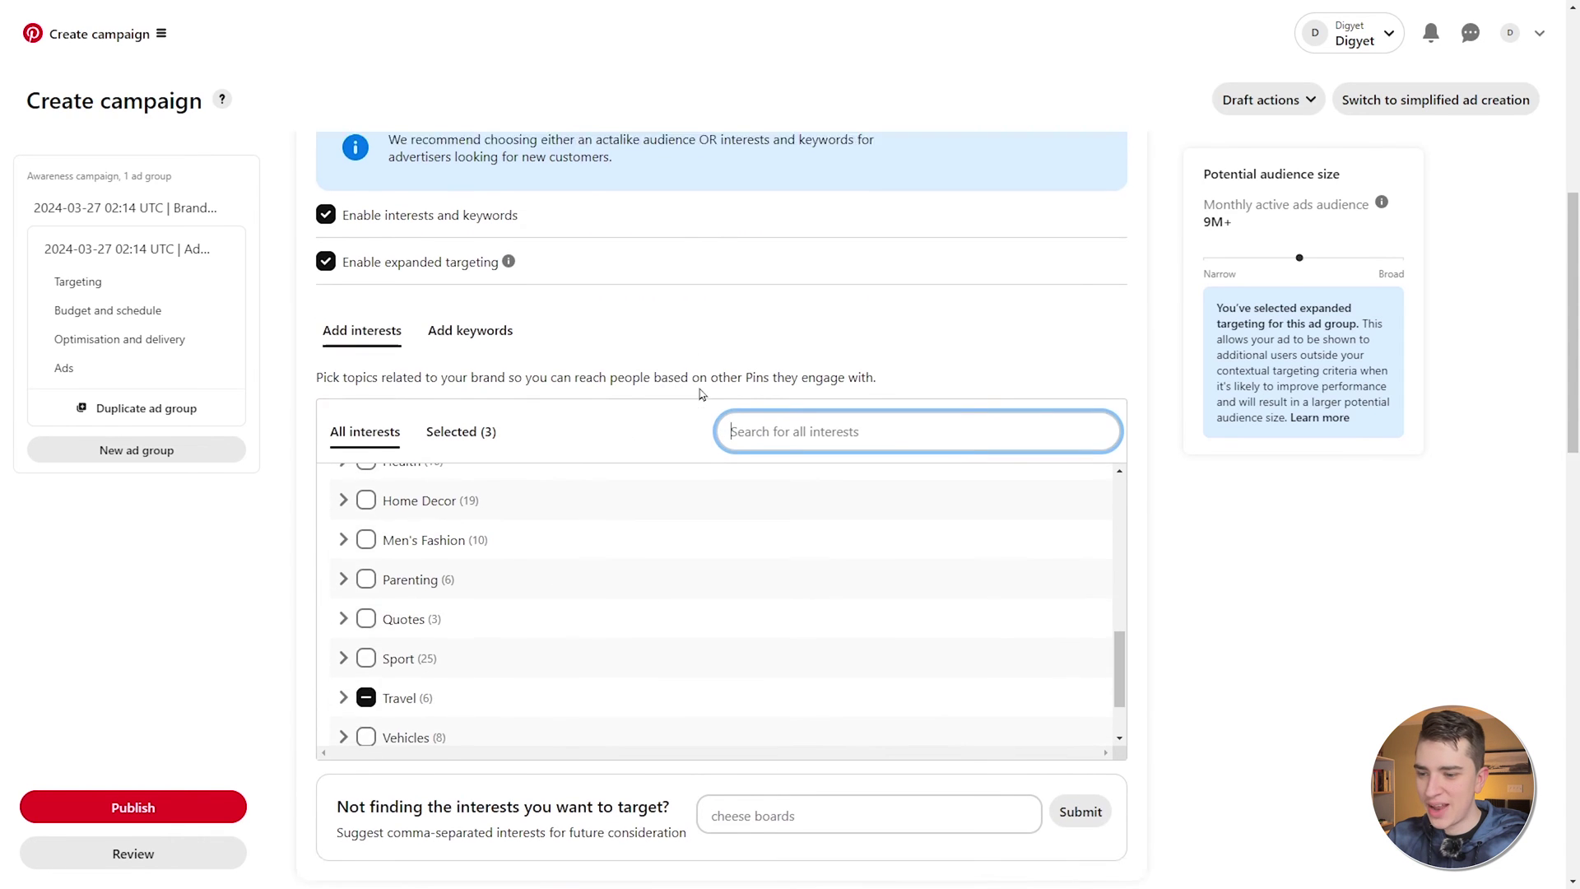
{"action": "scroll", "coordinate": [504, 498], "scroll_direction": "down", "scroll_amount": 2}
Expand Demographics and switch location targeting to specific locations
{"action": "left_click", "coordinate": [547, 409]}
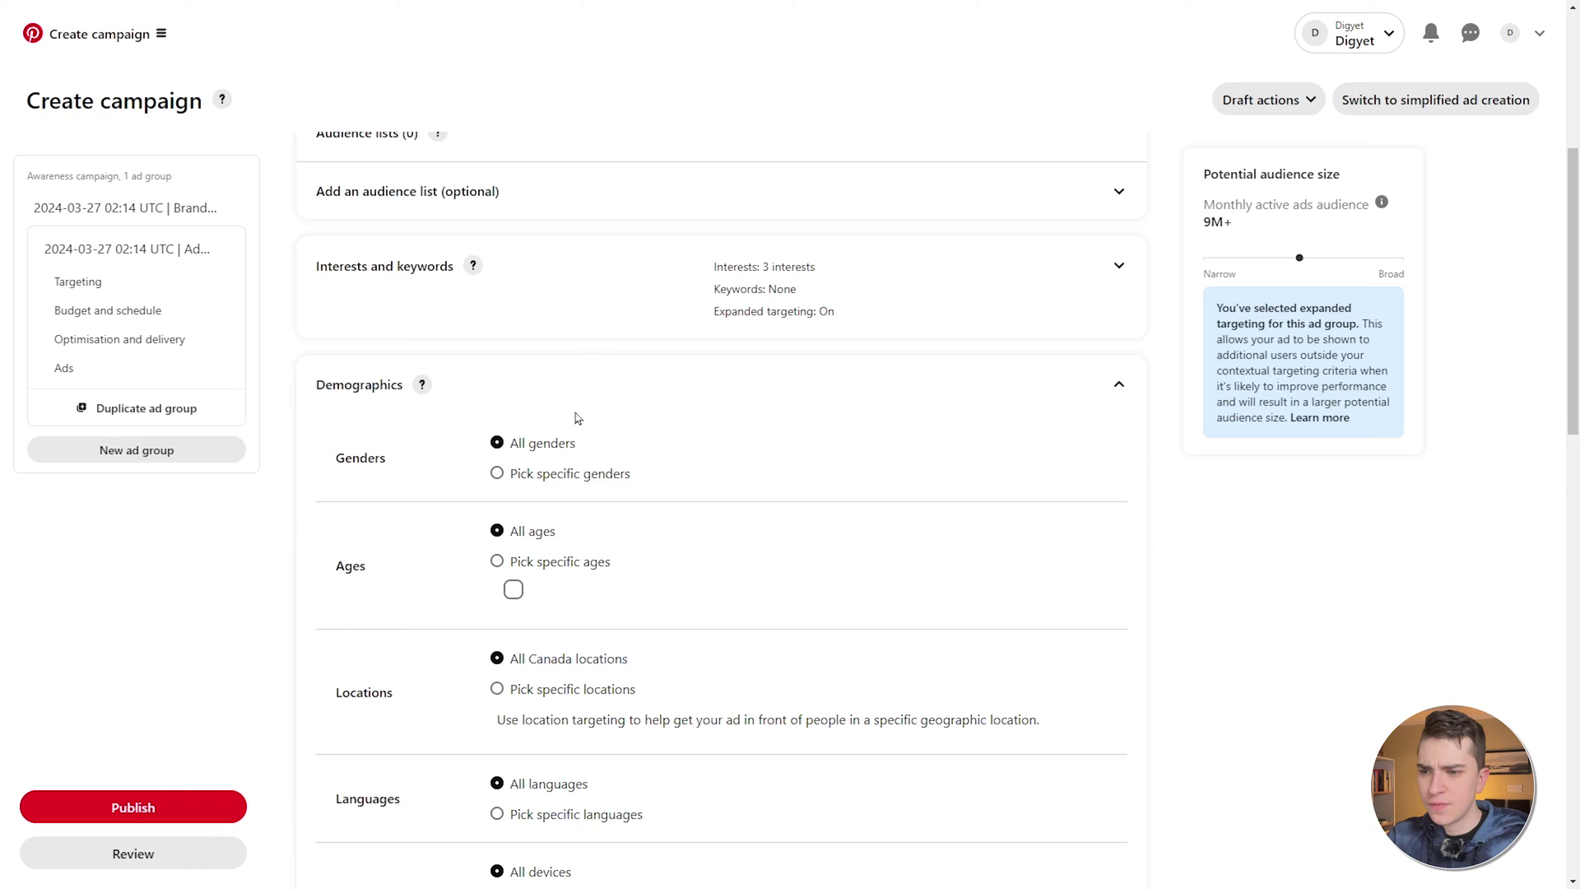
{"action": "scroll", "coordinate": [721, 491], "scroll_direction": "down", "scroll_amount": 2}
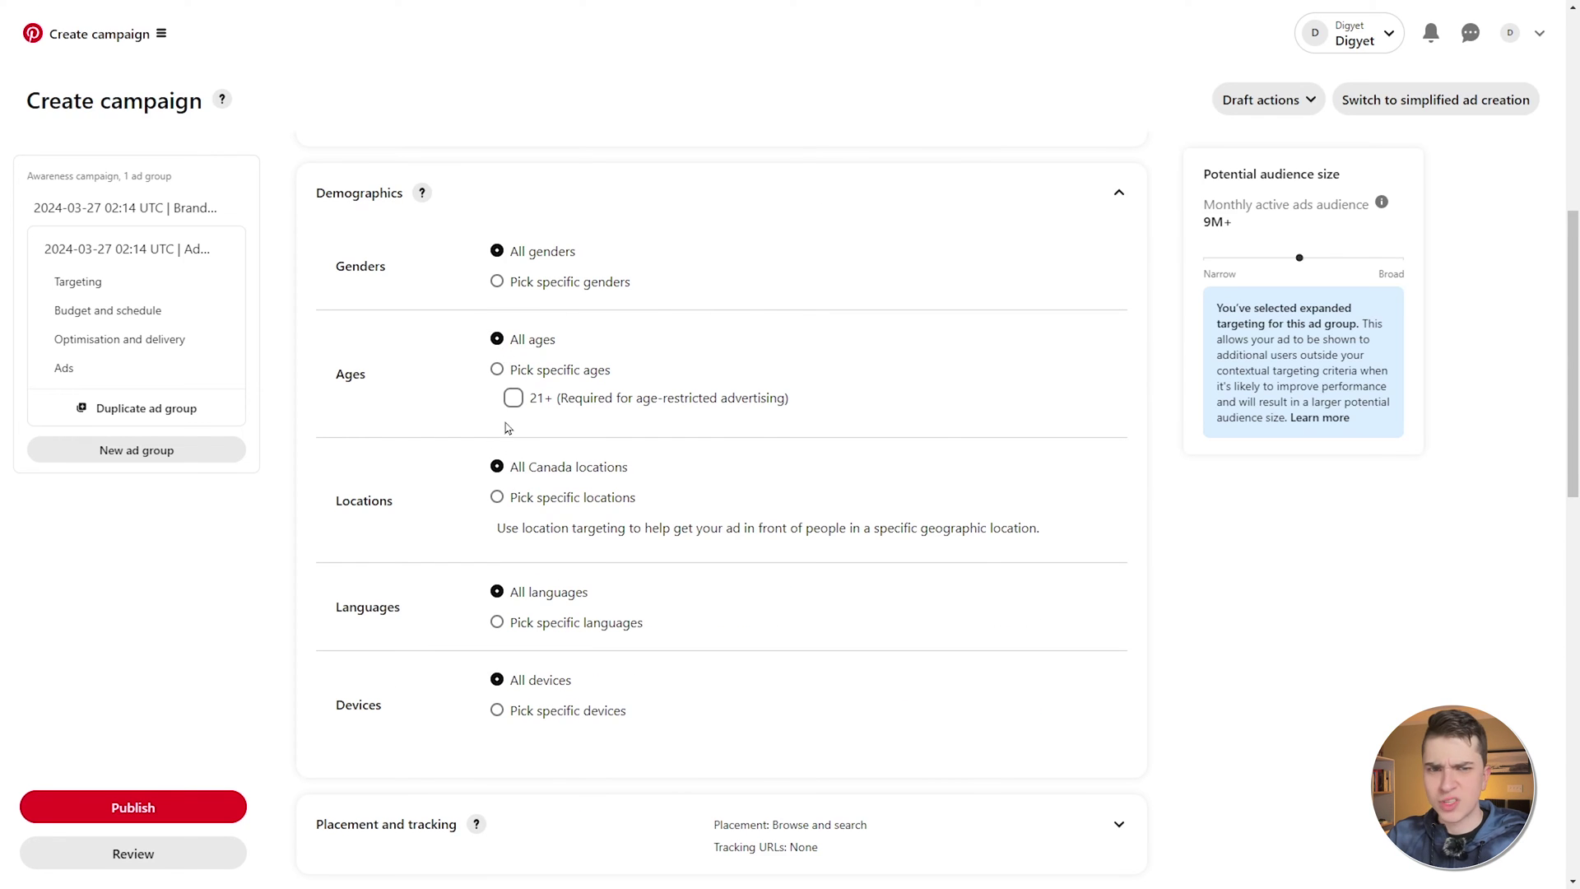
{"action": "scroll", "coordinate": [477, 387], "scroll_direction": "down", "scroll_amount": 2}
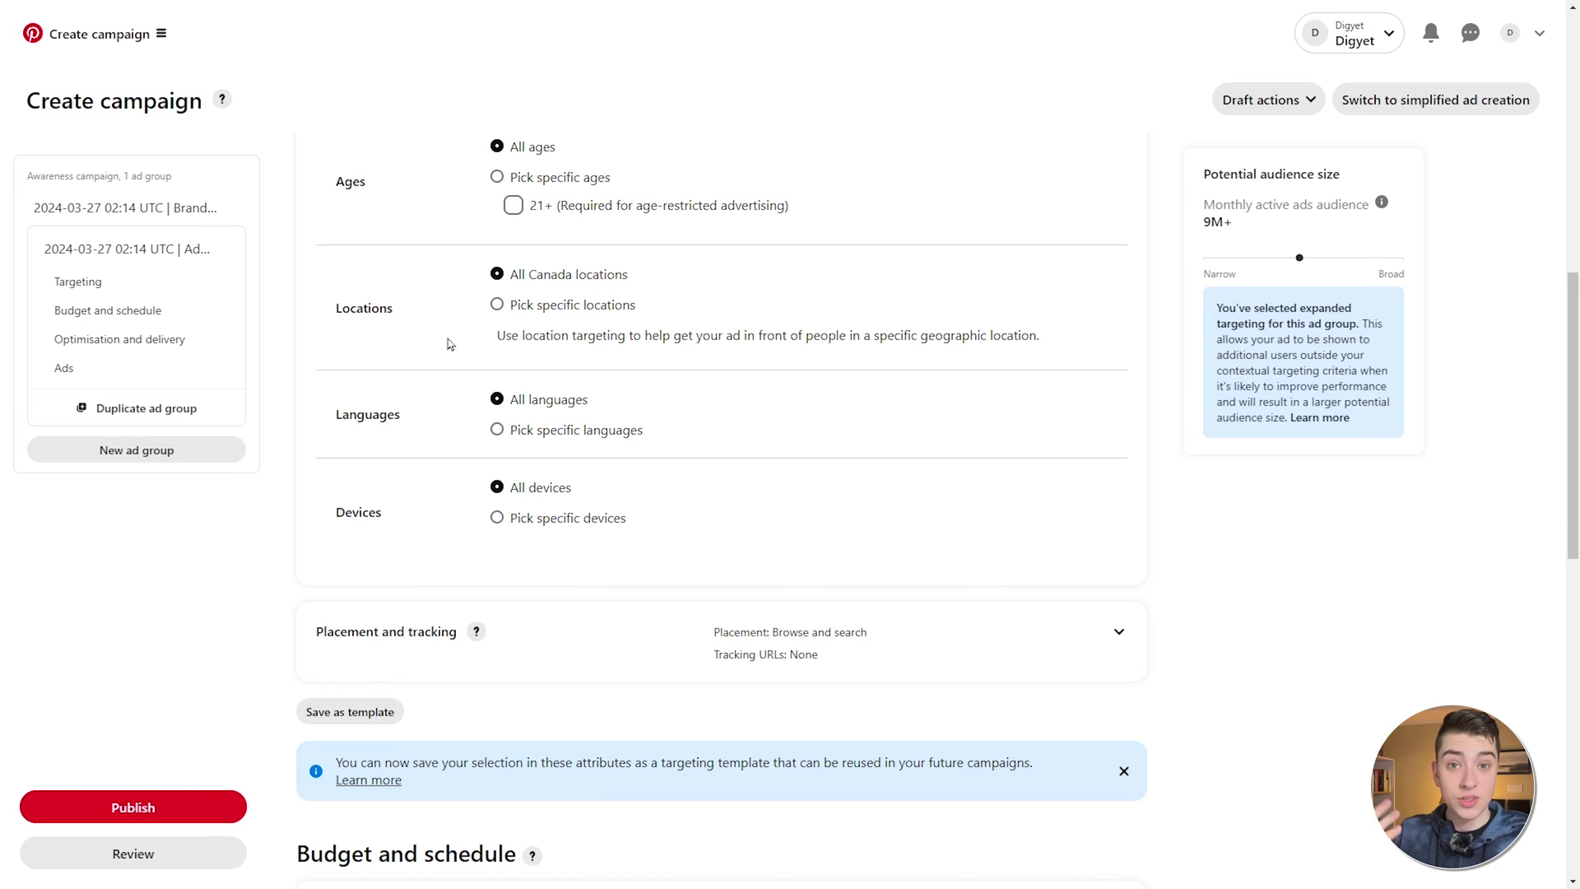
{"action": "left_click", "coordinate": [497, 305]}
Add United Kingdom and the U.S. as target locations
{"action": "left_click", "coordinate": [628, 435]}
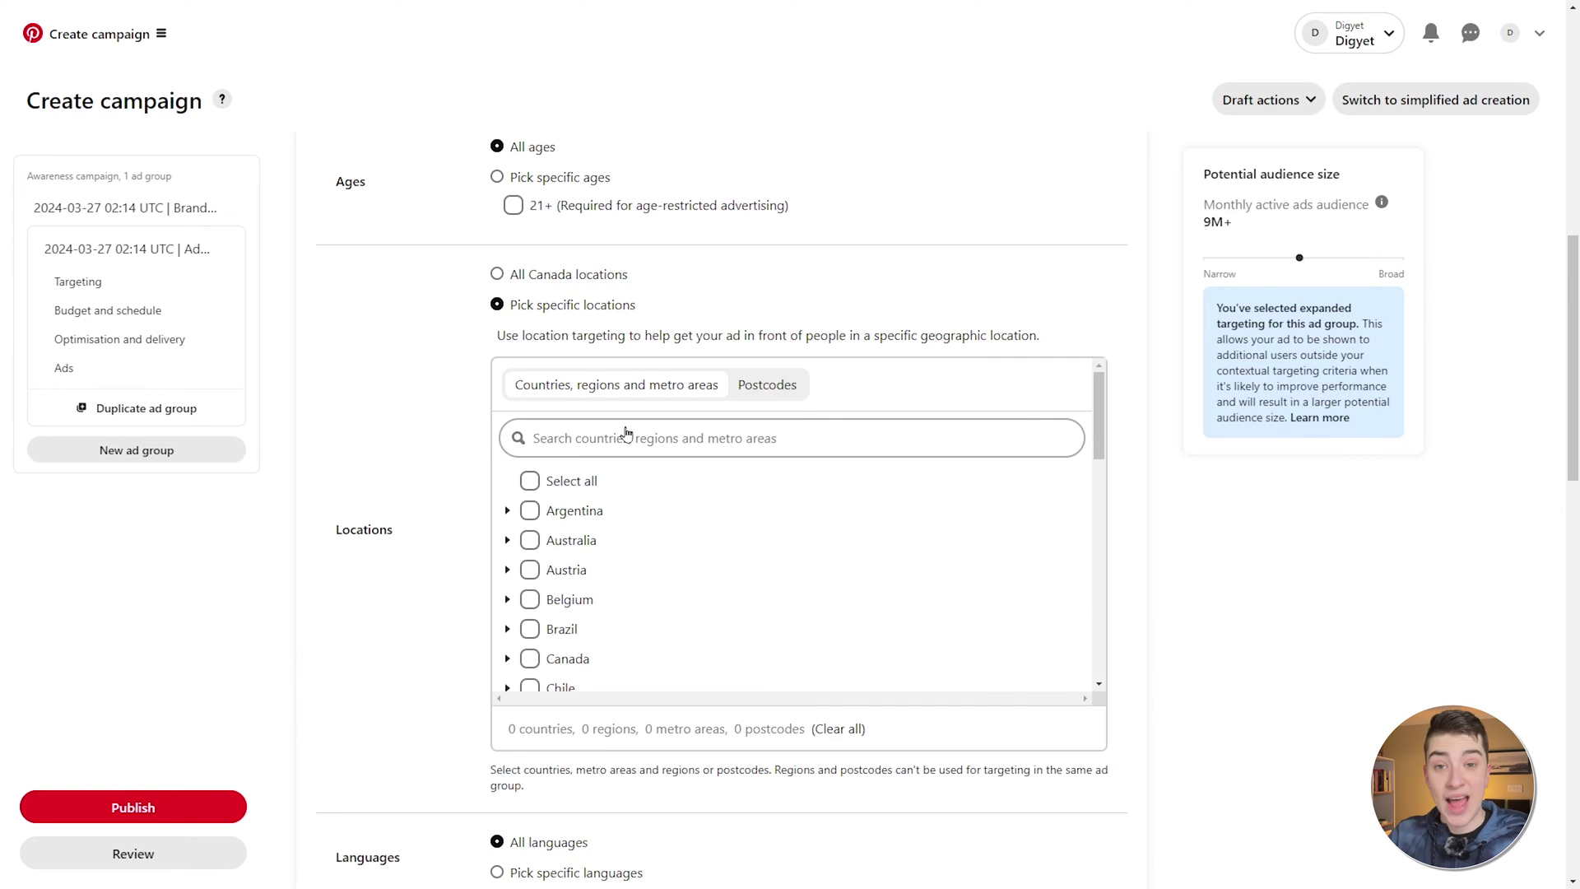
{"action": "type", "text": "Uni"}
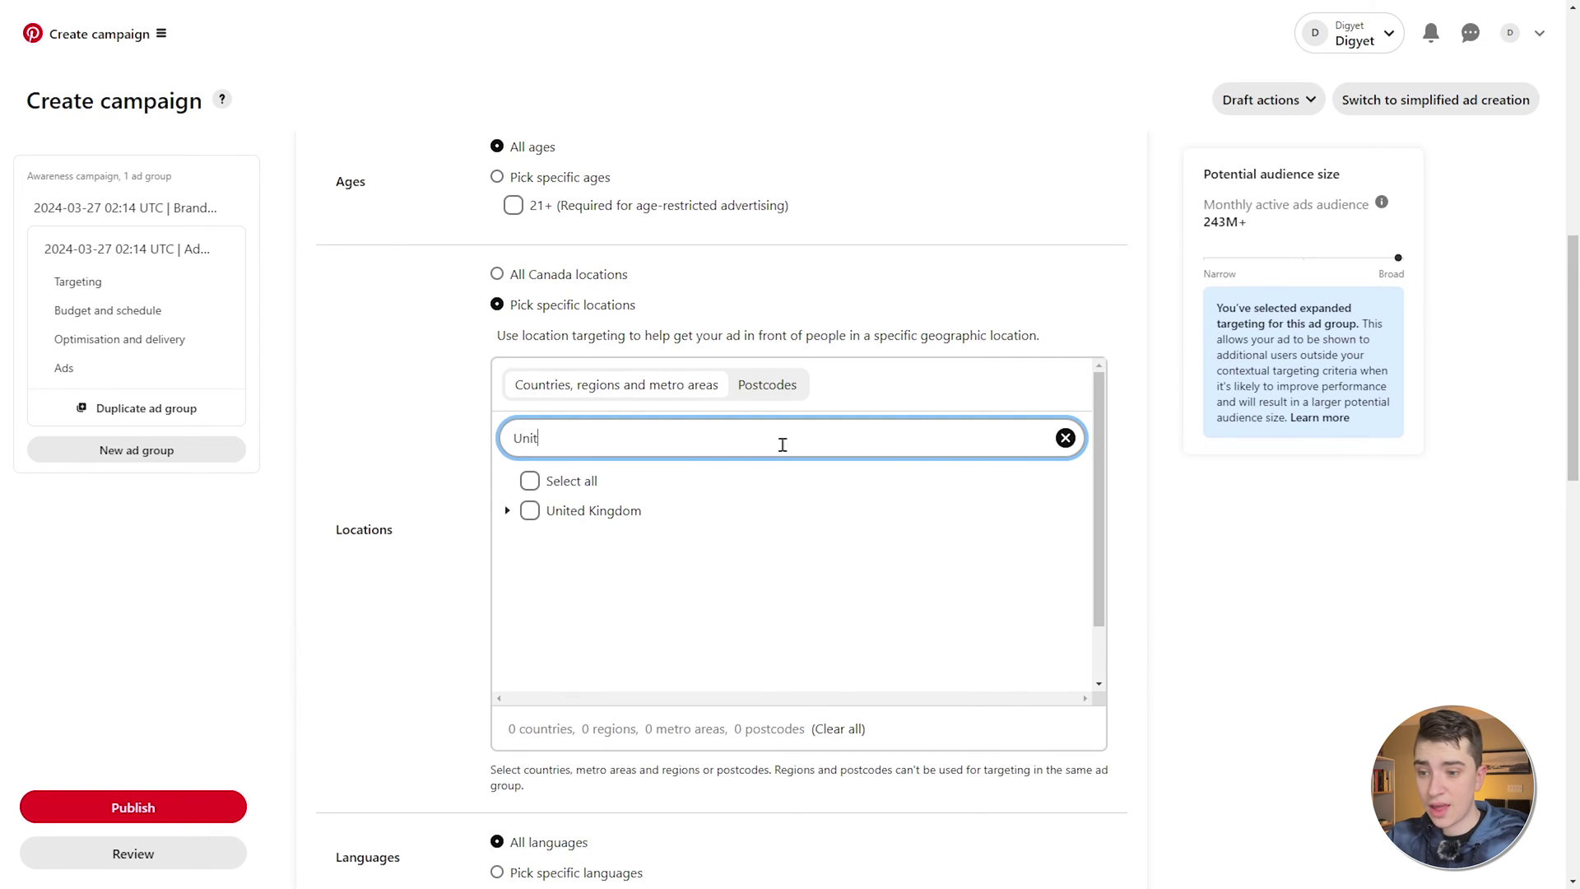
{"action": "type", "text": "t"}
{"action": "left_click", "coordinate": [529, 510]}
{"action": "key", "text": "BackSpace"}
{"action": "key", "text": "BackSpace"}
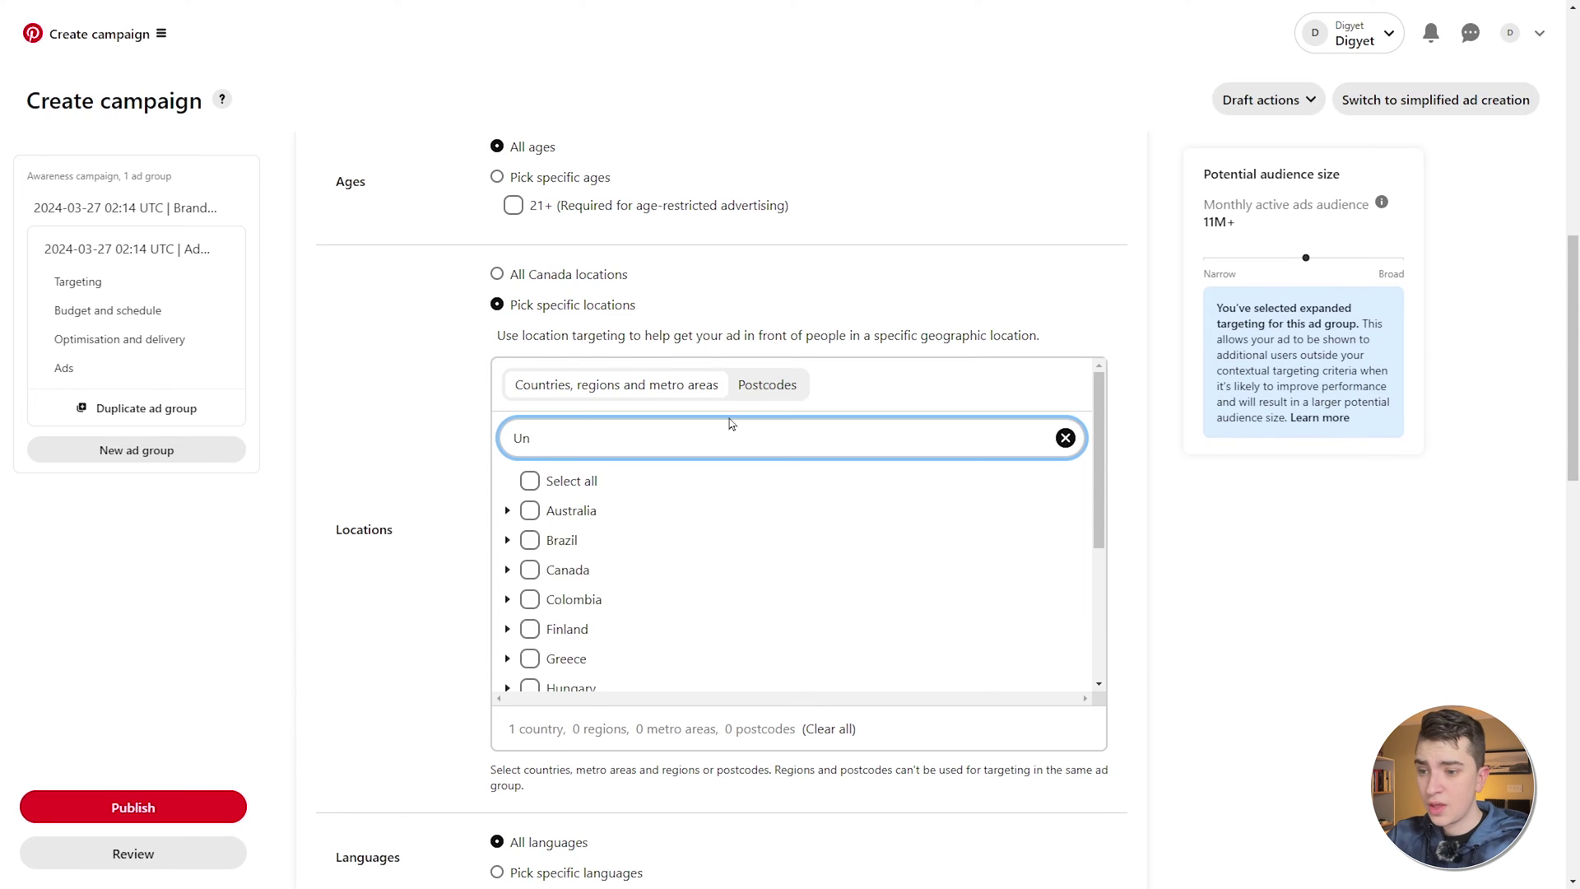
{"action": "key", "text": "BackSpace"}
{"action": "type", "text": "SA"}
{"action": "left_click", "coordinate": [530, 540]}
Add Canada and Mexico as target countries, then clear the location search
{"action": "double_click", "coordinate": [634, 423]}
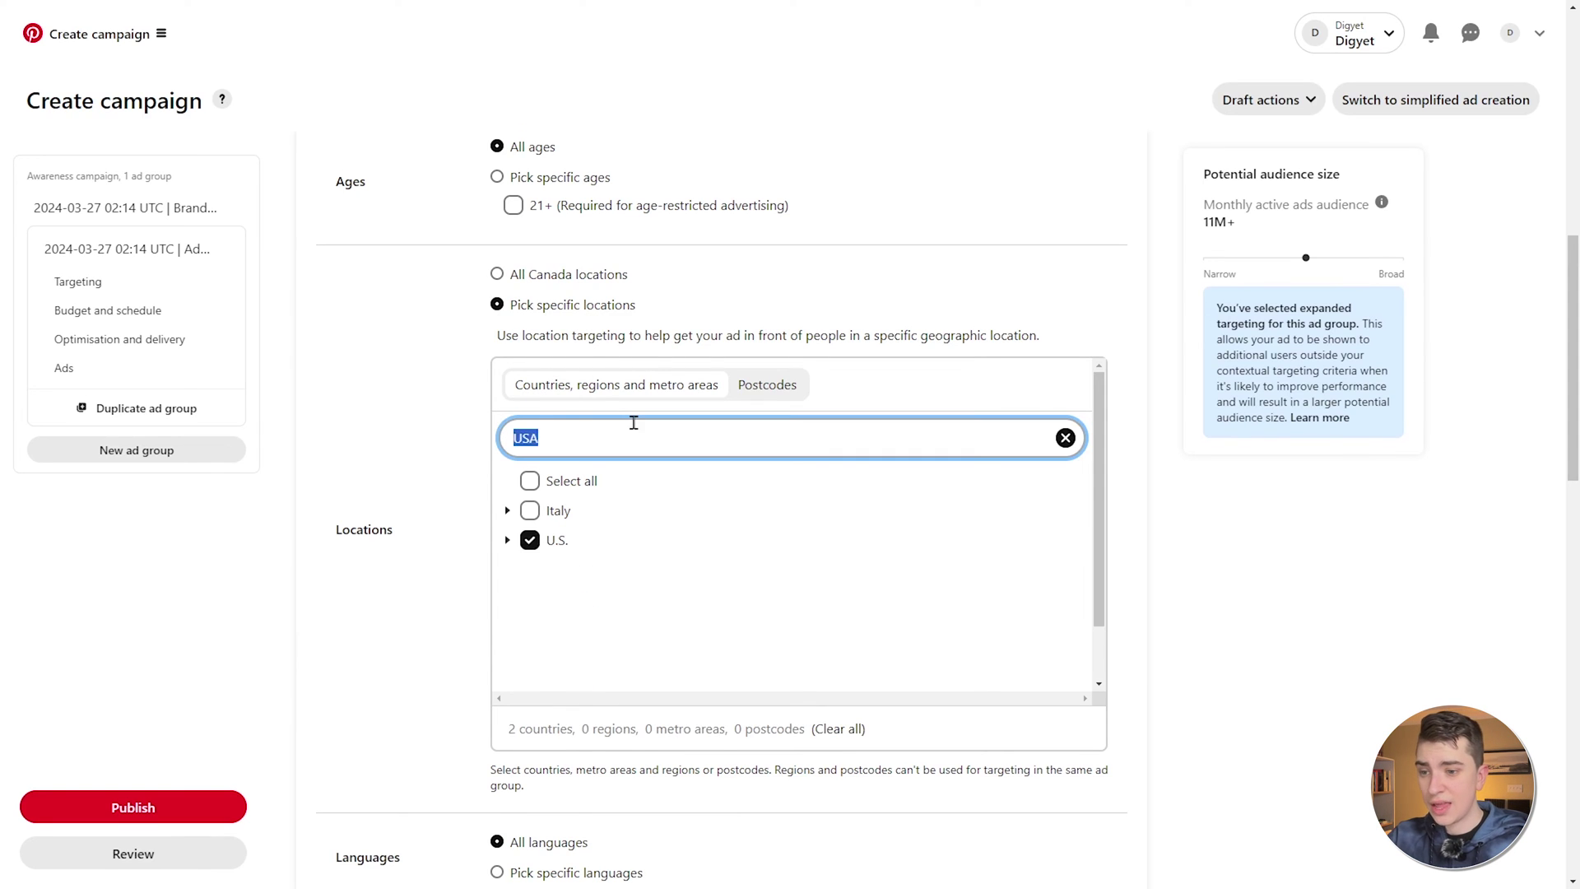
{"action": "type", "text": "Cana"}
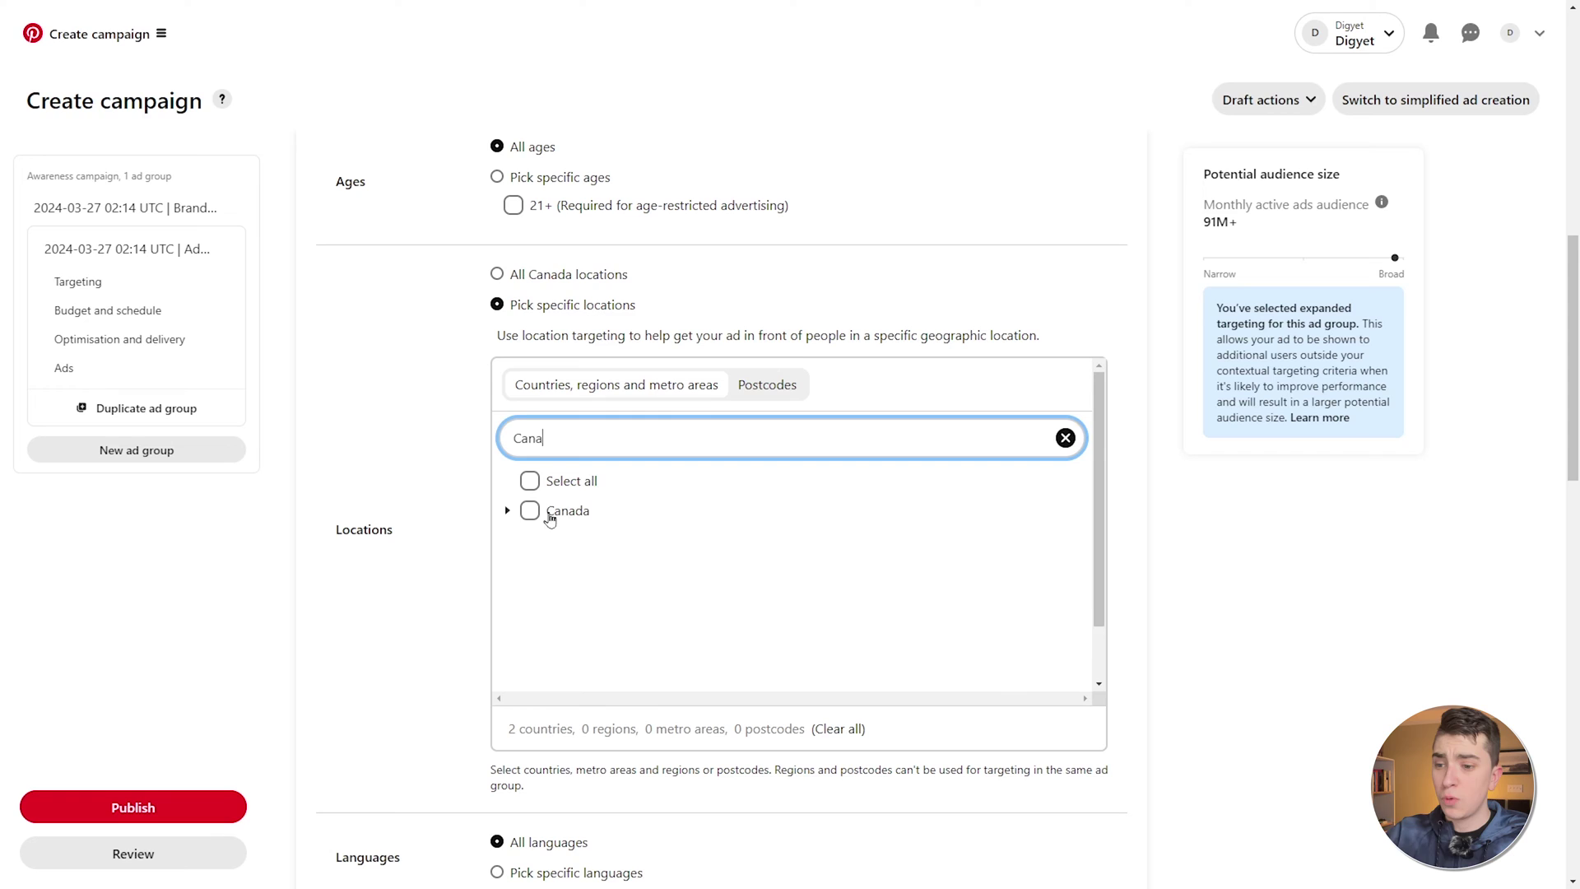
{"action": "left_click", "coordinate": [530, 510]}
{"action": "double_click", "coordinate": [585, 445]}
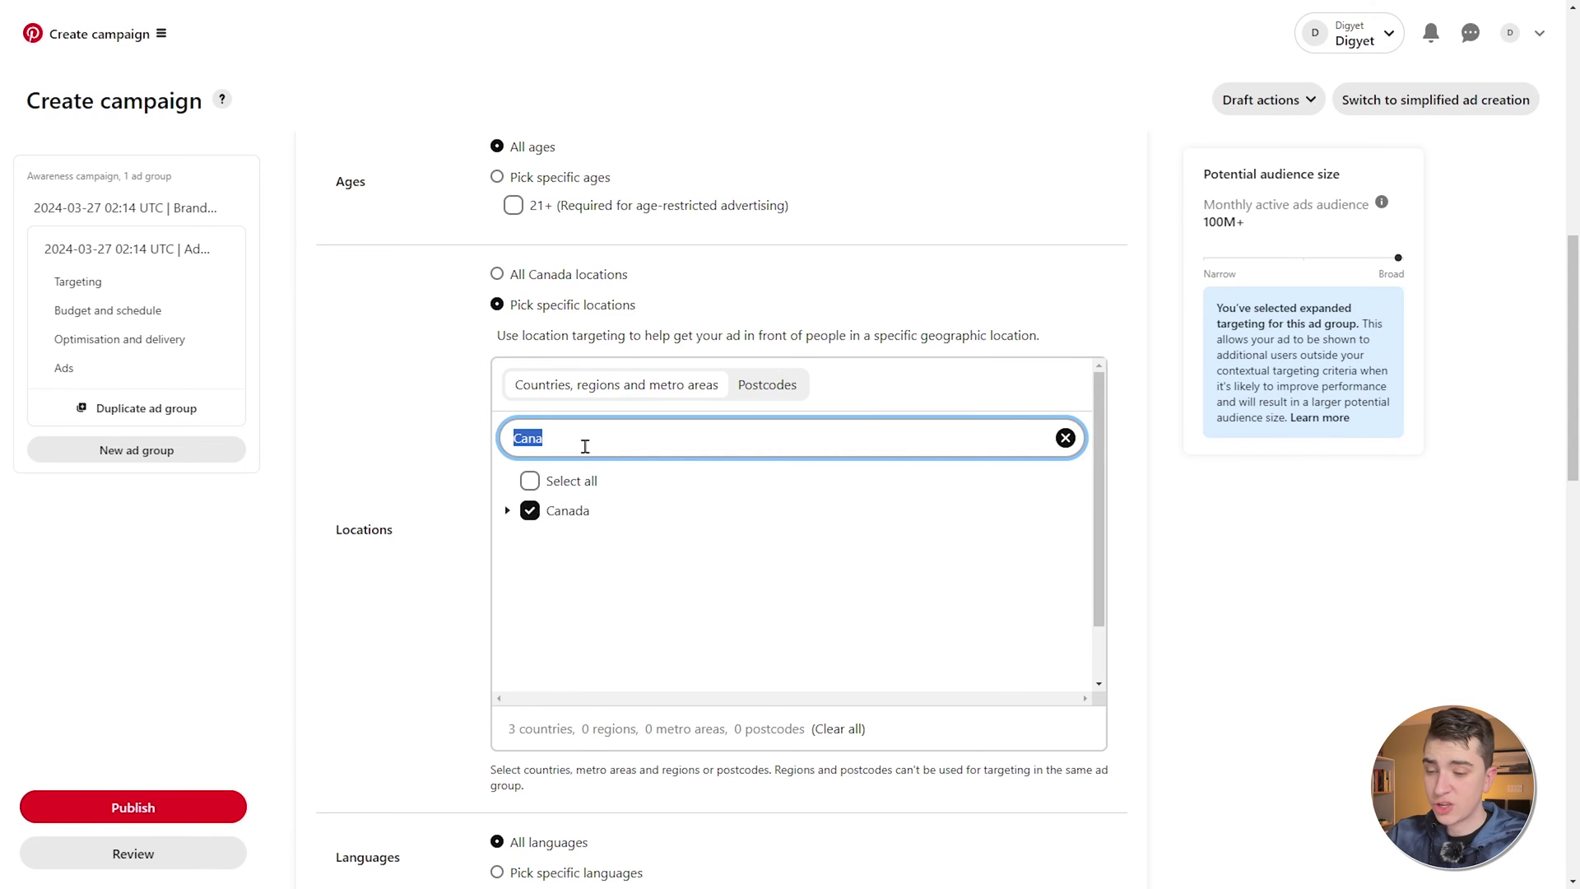
{"action": "type", "text": "Mexico"}
{"action": "left_click", "coordinate": [530, 510]}
{"action": "left_click", "coordinate": [1065, 438]}
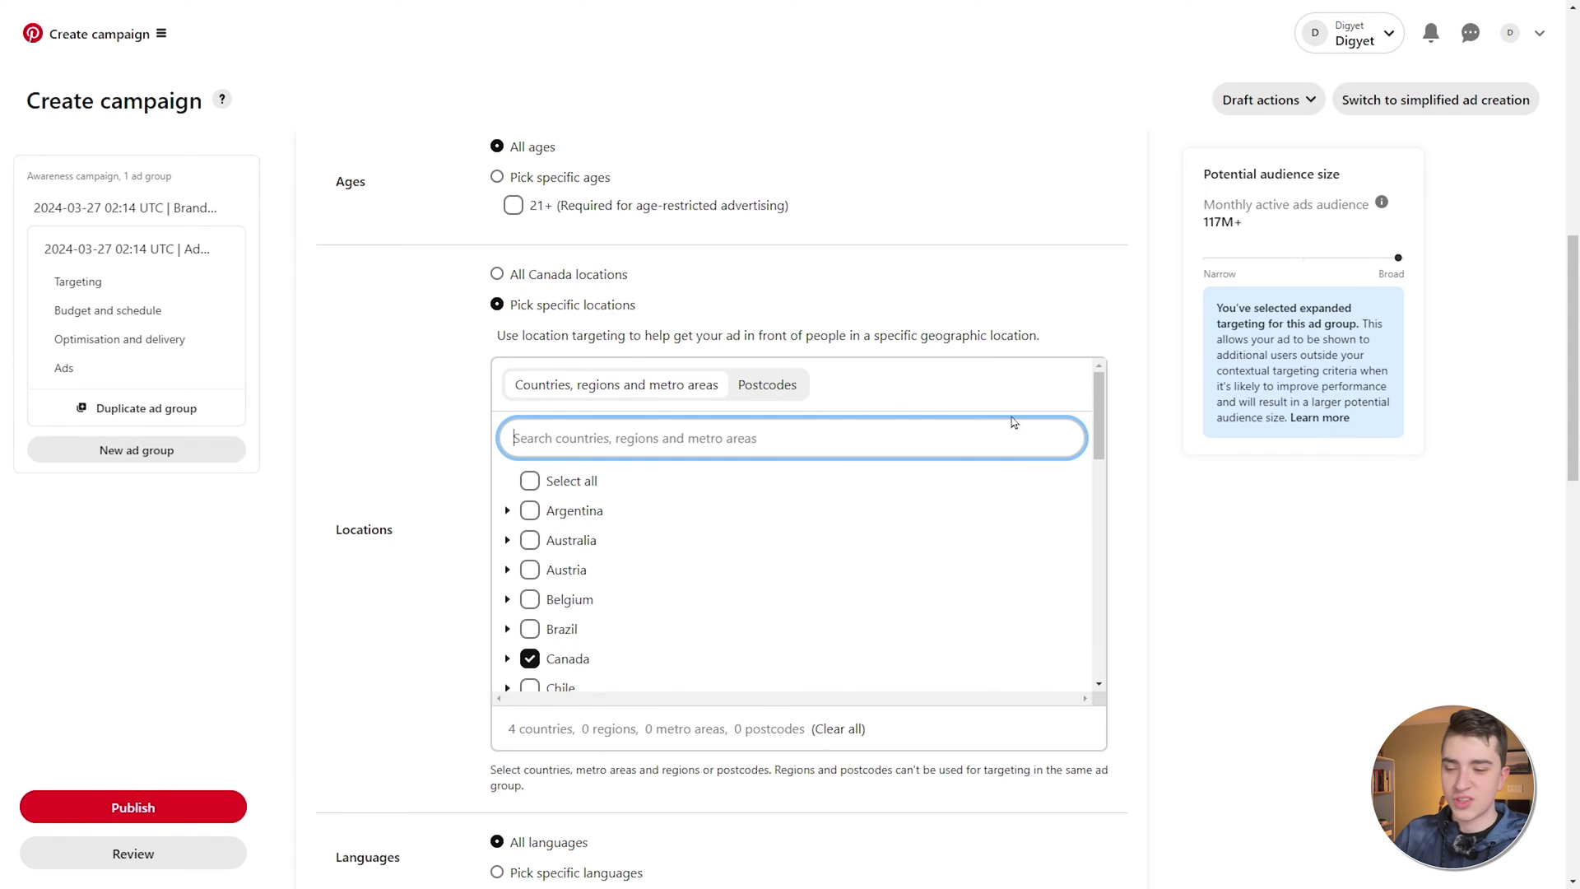
{"action": "scroll", "coordinate": [987, 420], "scroll_direction": "down", "scroll_amount": 4}
{"action": "scroll", "coordinate": [458, 448], "scroll_direction": "down", "scroll_amount": 5}
{"action": "scroll", "coordinate": [494, 460], "scroll_direction": "down", "scroll_amount": 2}
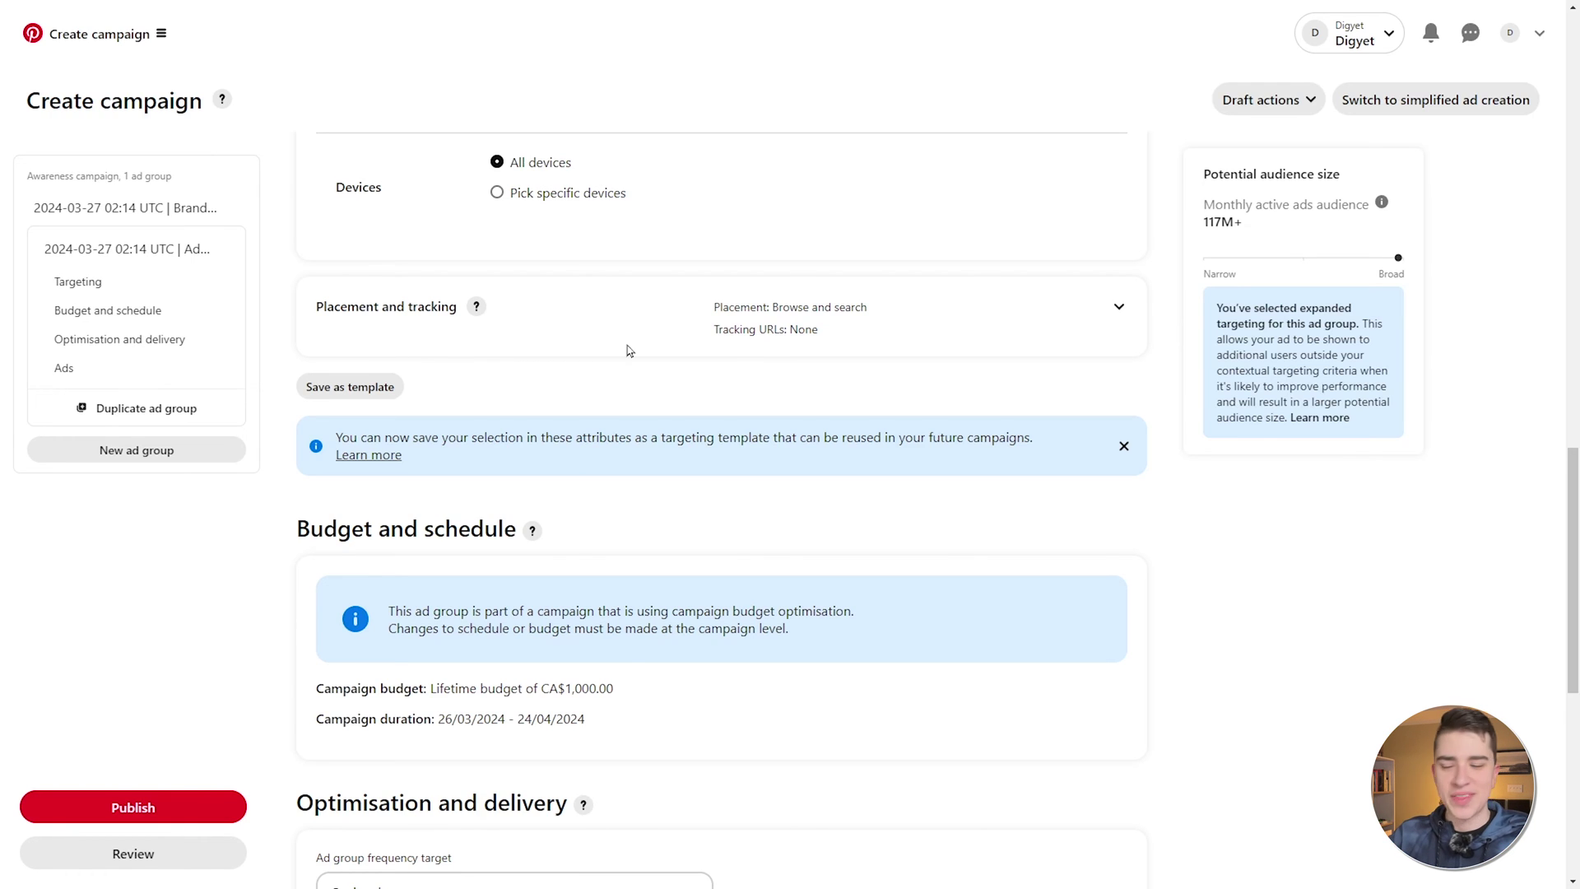
{"action": "scroll", "coordinate": [630, 350], "scroll_direction": "down", "scroll_amount": 5}
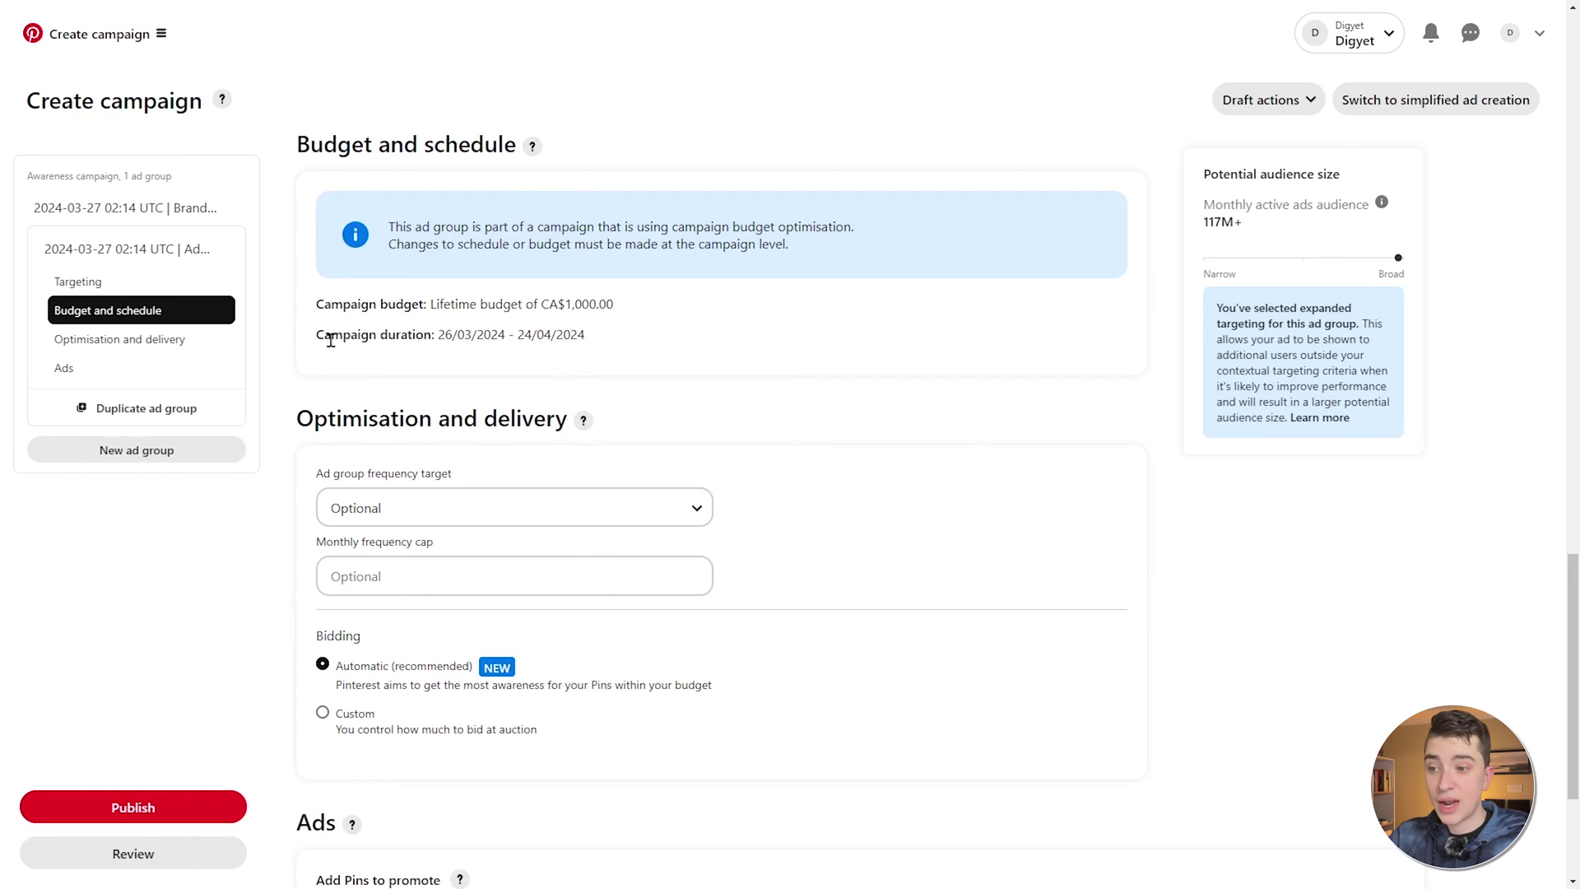
Leave the ad group frequency target set to Optional
{"action": "scroll", "coordinate": [658, 329], "scroll_direction": "down", "scroll_amount": 2}
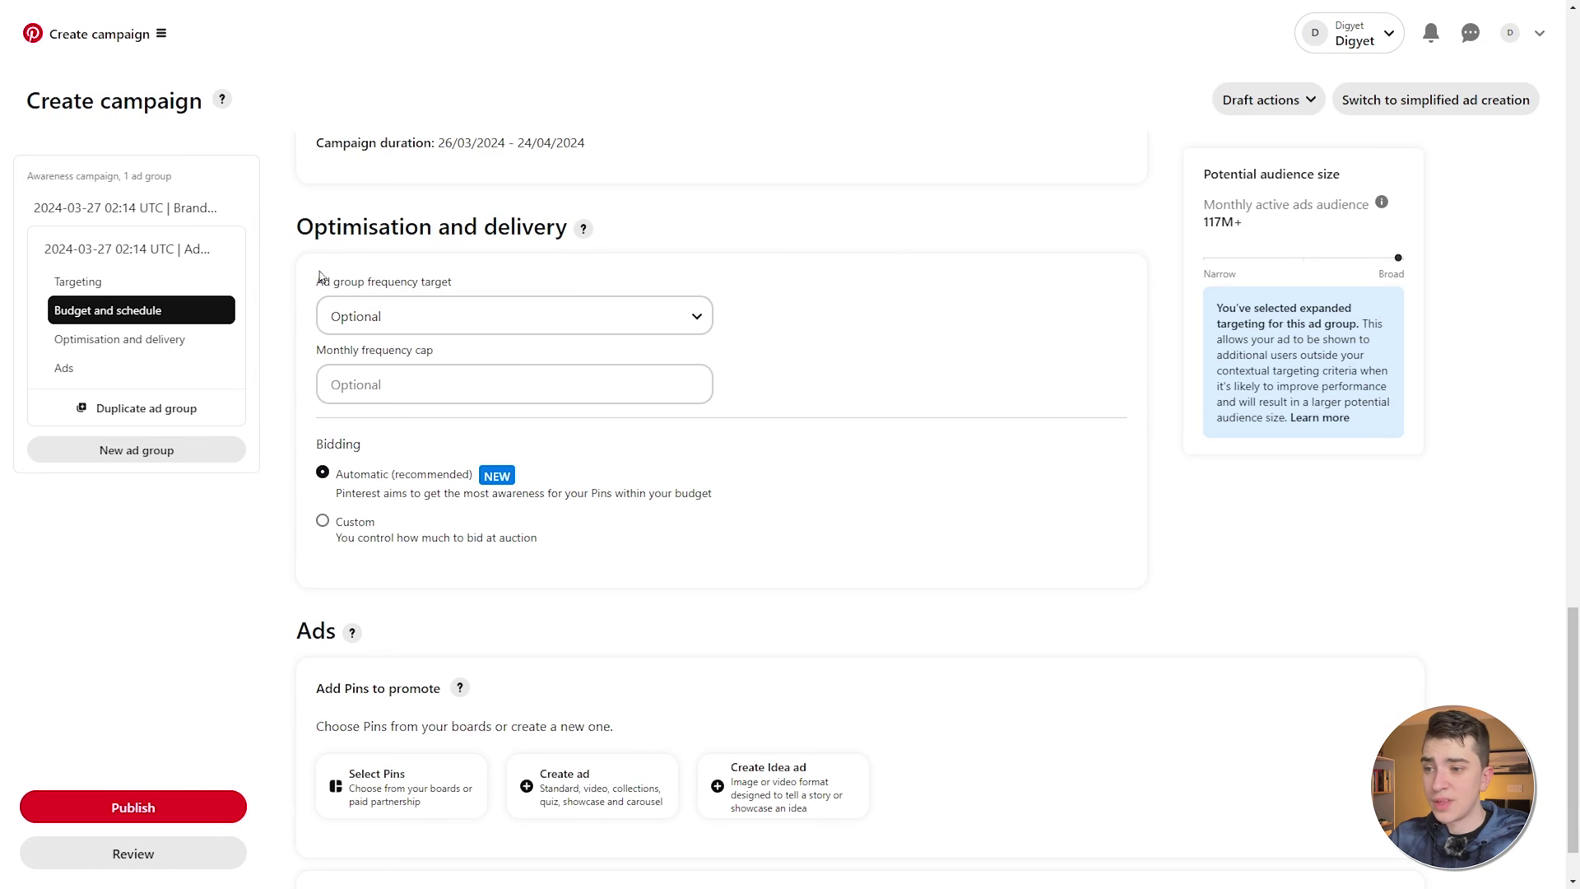
{"action": "left_click", "coordinate": [659, 313]}
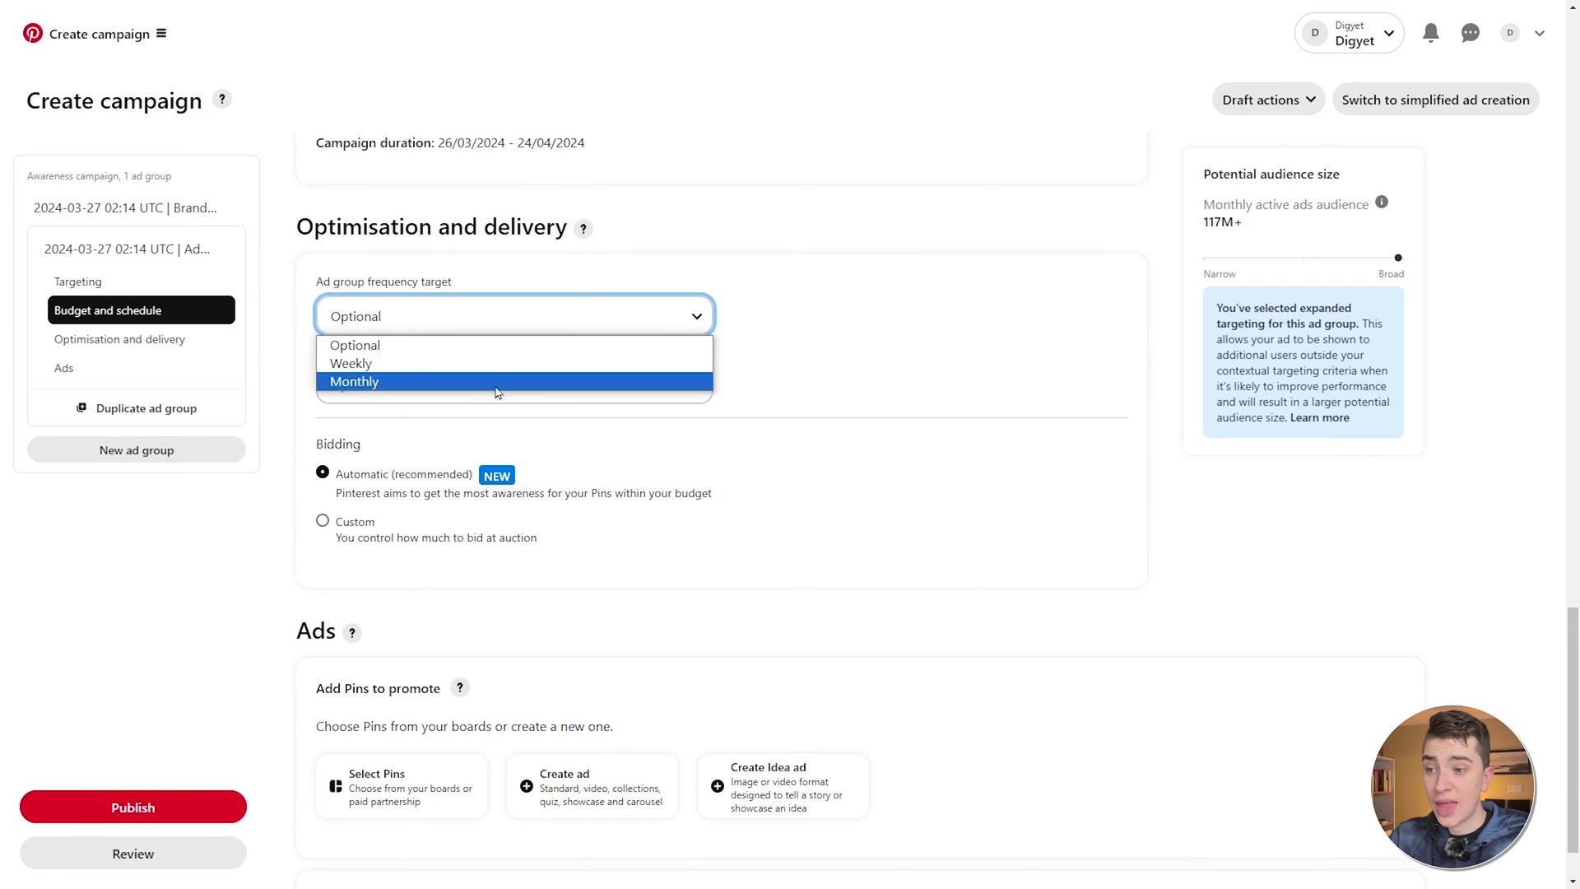
{"action": "left_click", "coordinate": [771, 286]}
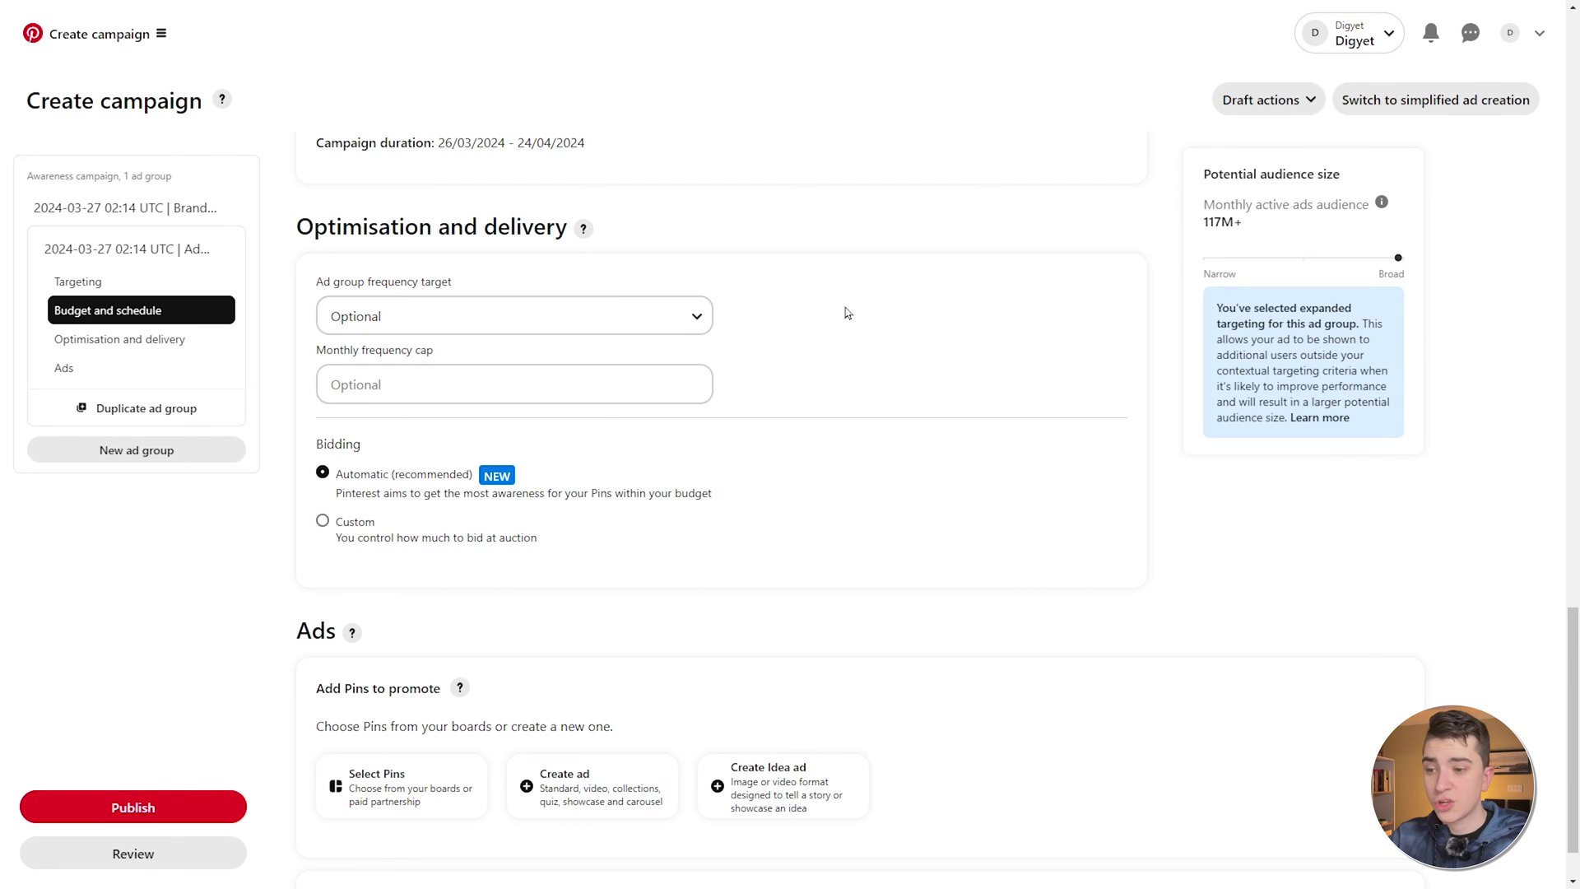
{"action": "scroll", "coordinate": [847, 310], "scroll_direction": "down", "scroll_amount": 1}
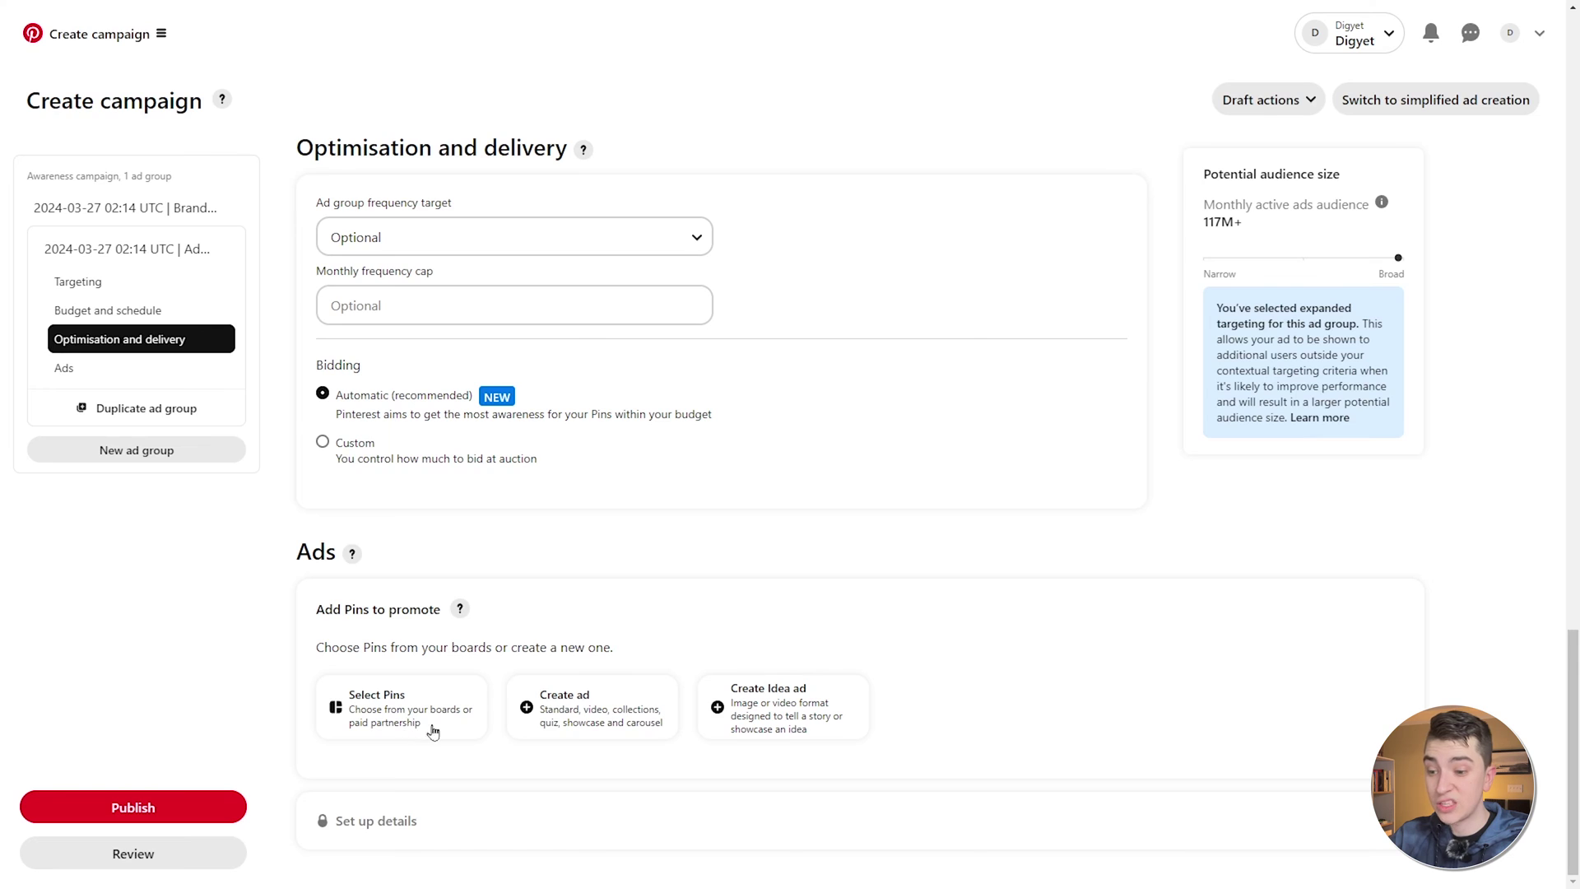
Build the 'The Burger Hut' burger Pin on Burger Board and publish it as the ad
{"action": "left_click", "coordinate": [607, 709]}
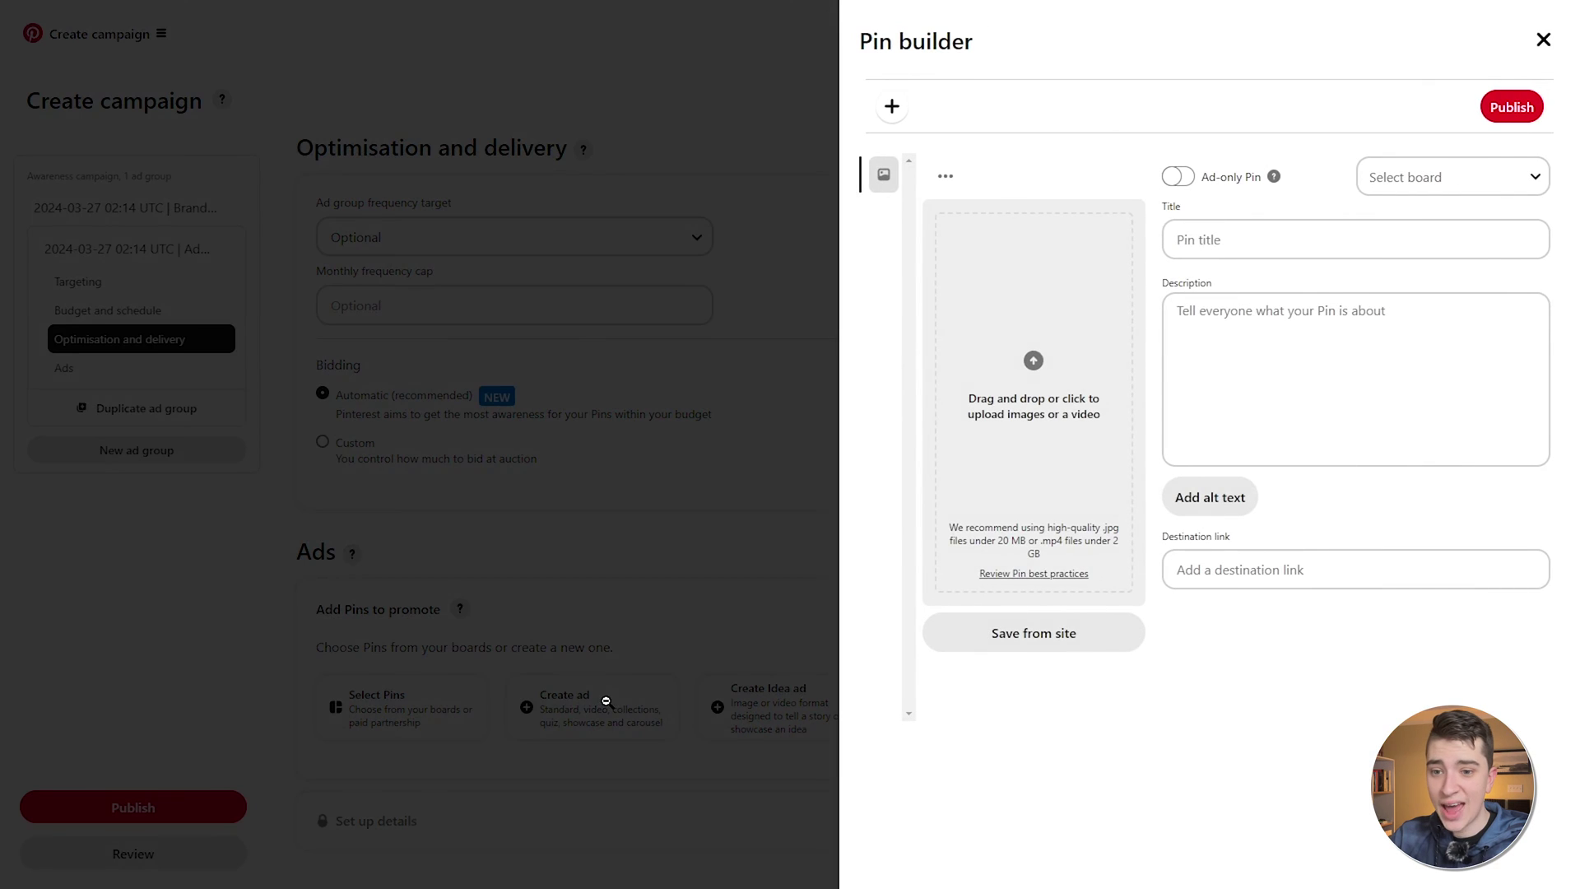
{"action": "left_click", "coordinate": [1218, 251]}
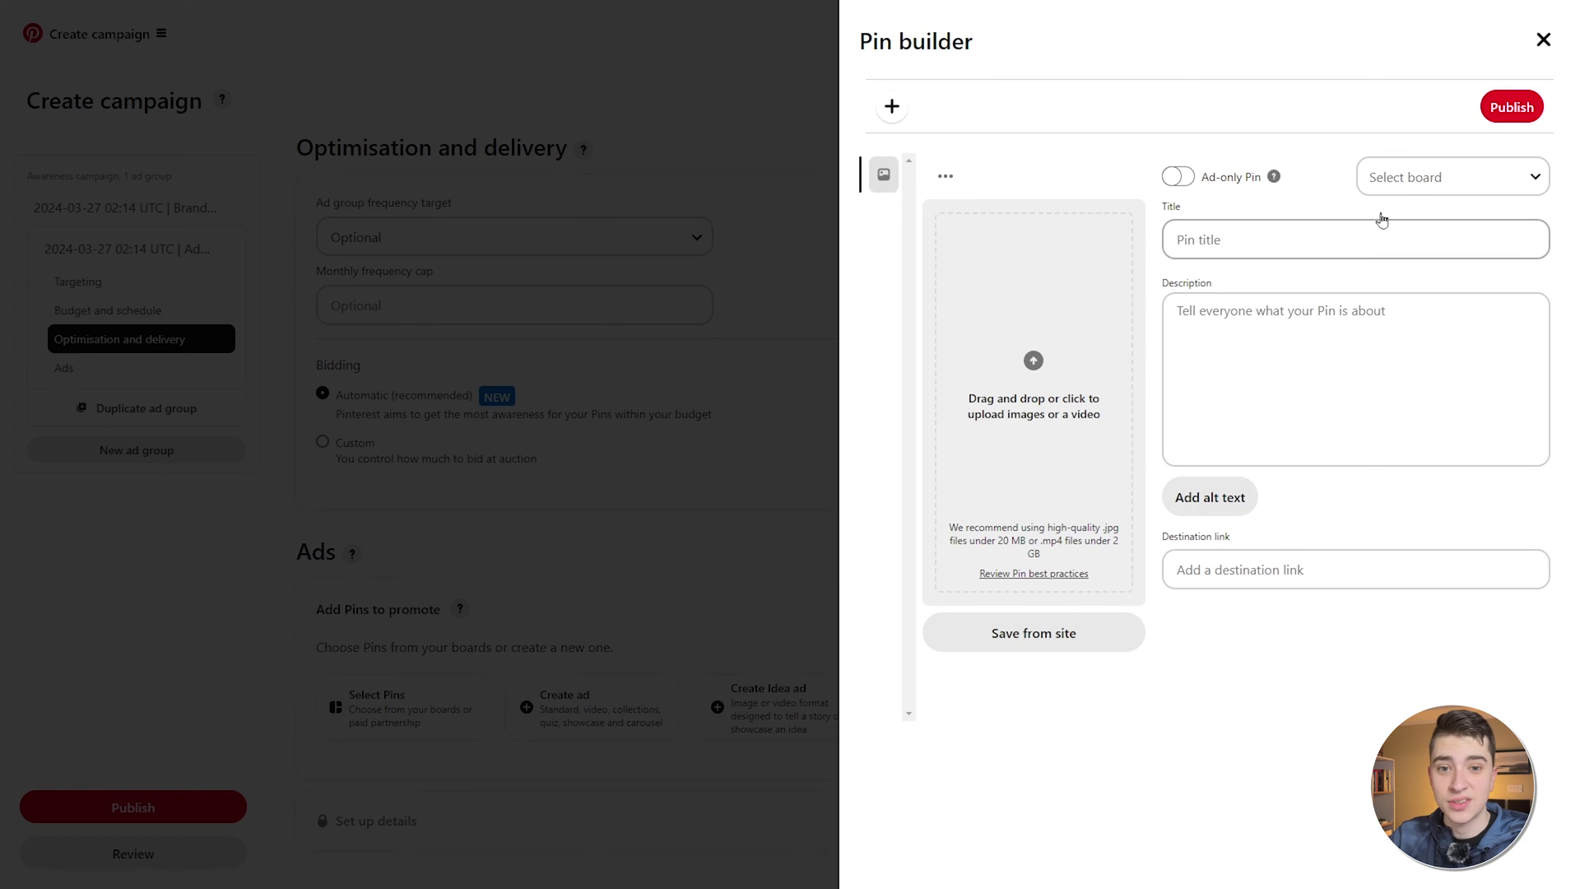
{"action": "left_click", "coordinate": [1413, 182]}
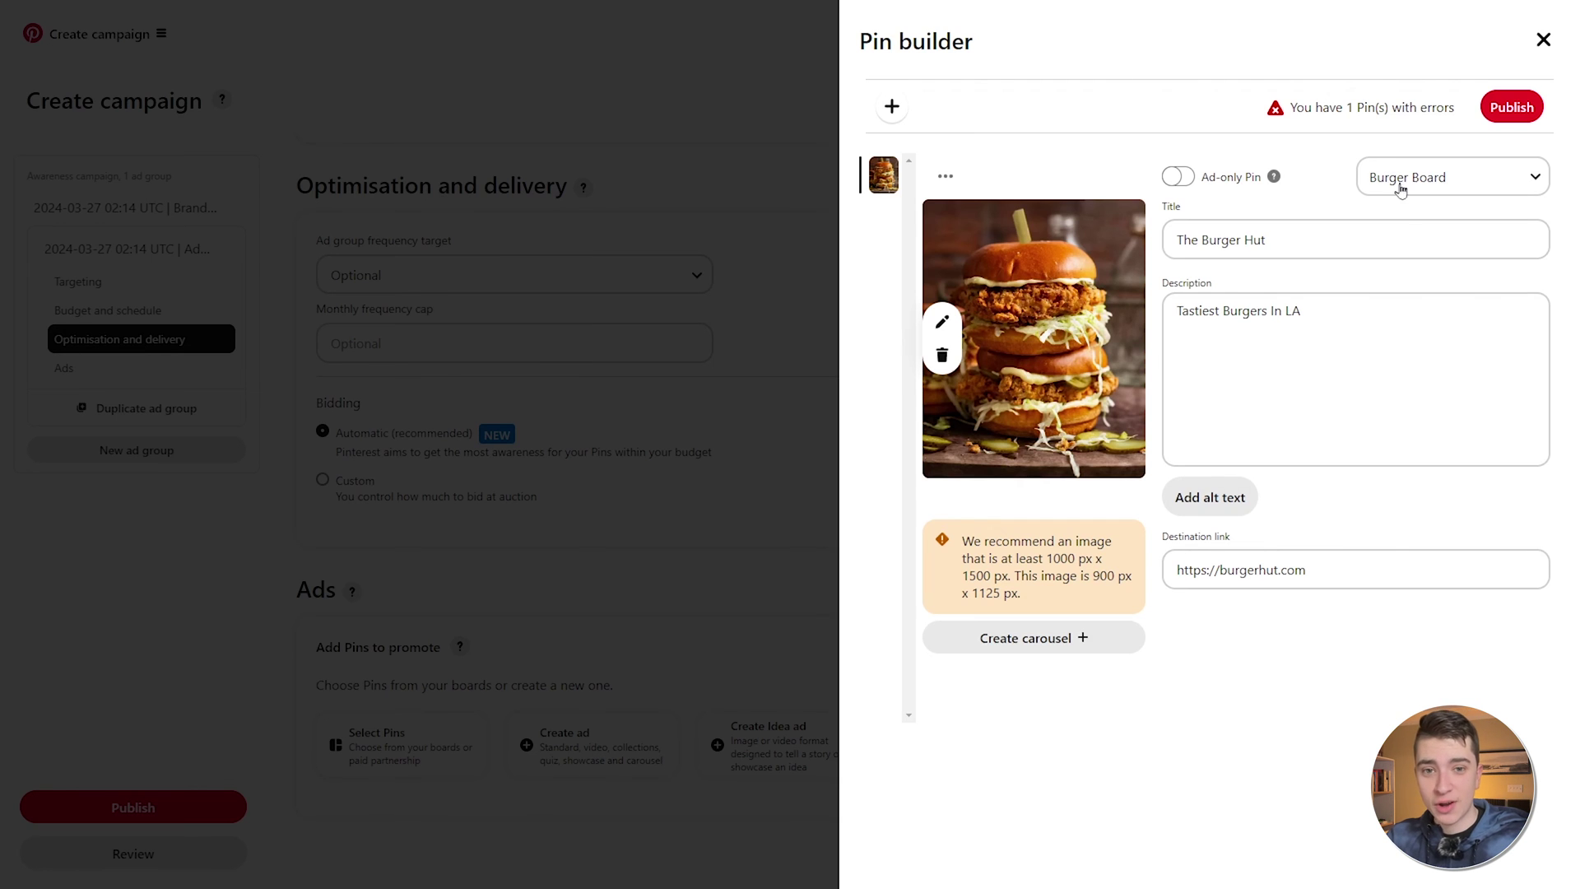
{"action": "left_click", "coordinate": [1510, 107]}
{"action": "scroll", "coordinate": [688, 469], "scroll_direction": "down", "scroll_amount": 5}
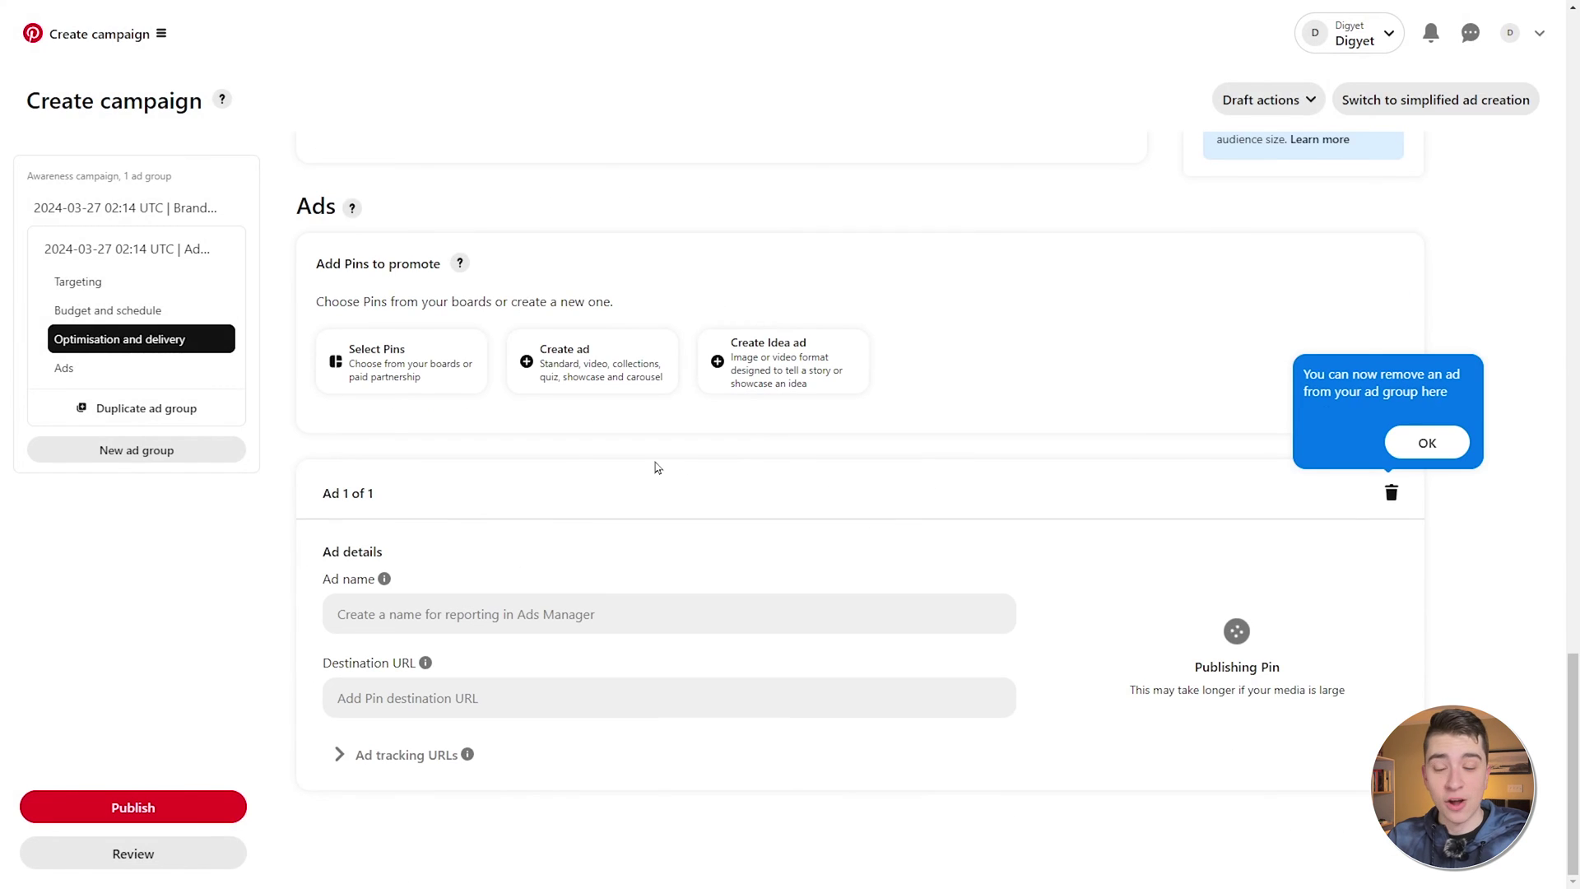
Review Standard ad 'Awareness | The Burger Hut' linking to burgerhut.com and view its close-up preview
{"action": "scroll", "coordinate": [453, 642], "scroll_direction": "down", "scroll_amount": 3}
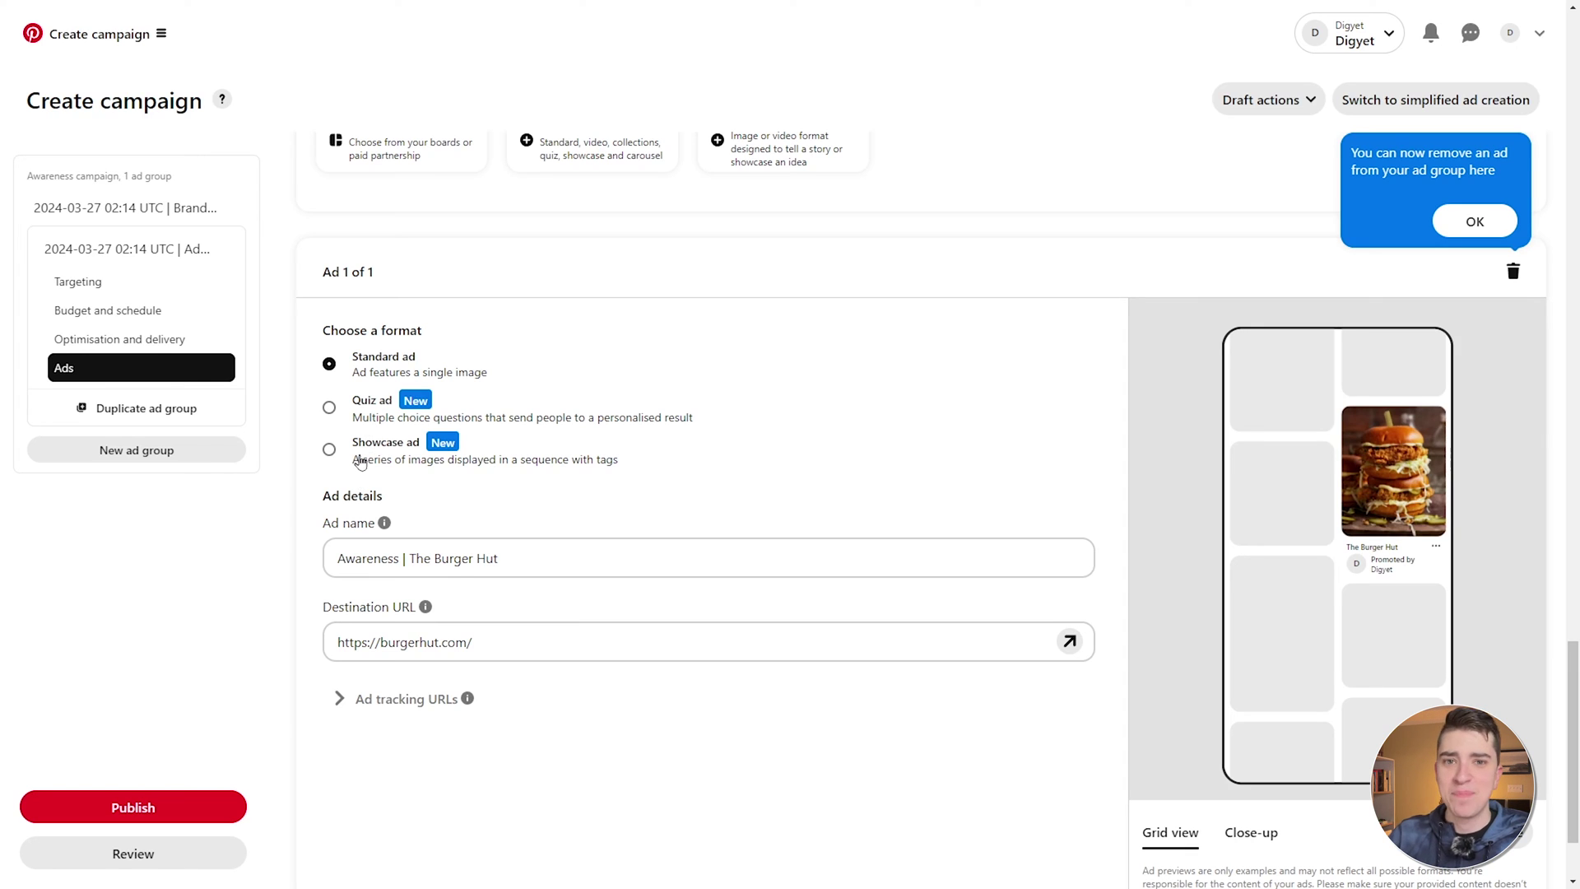
{"action": "scroll", "coordinate": [361, 450], "scroll_direction": "down", "scroll_amount": 2}
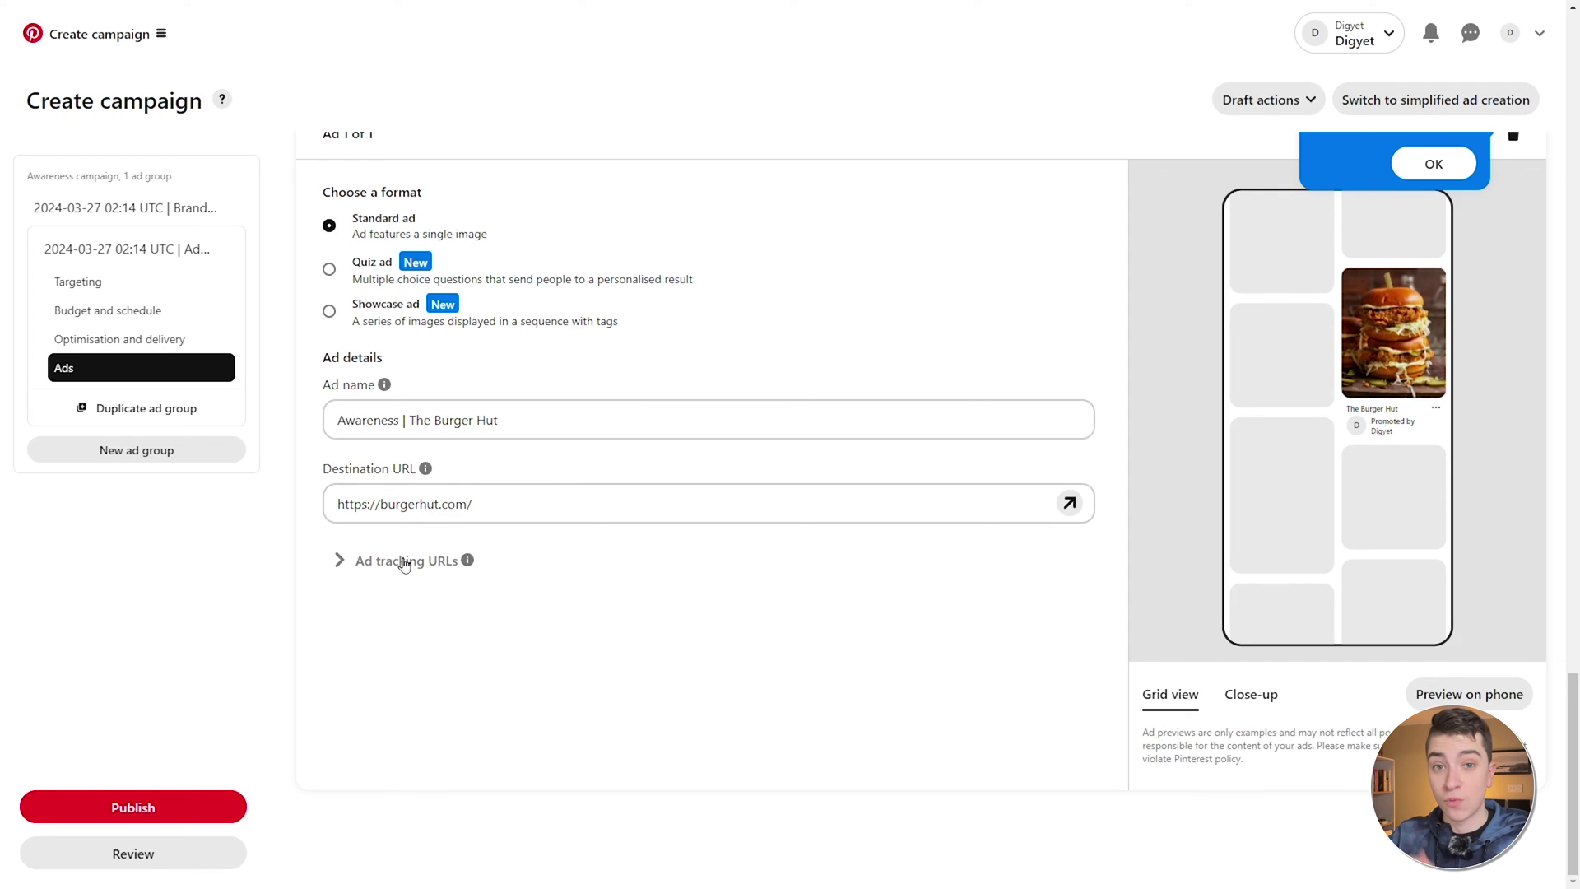
{"action": "scroll", "coordinate": [836, 541], "scroll_direction": "up", "scroll_amount": 2}
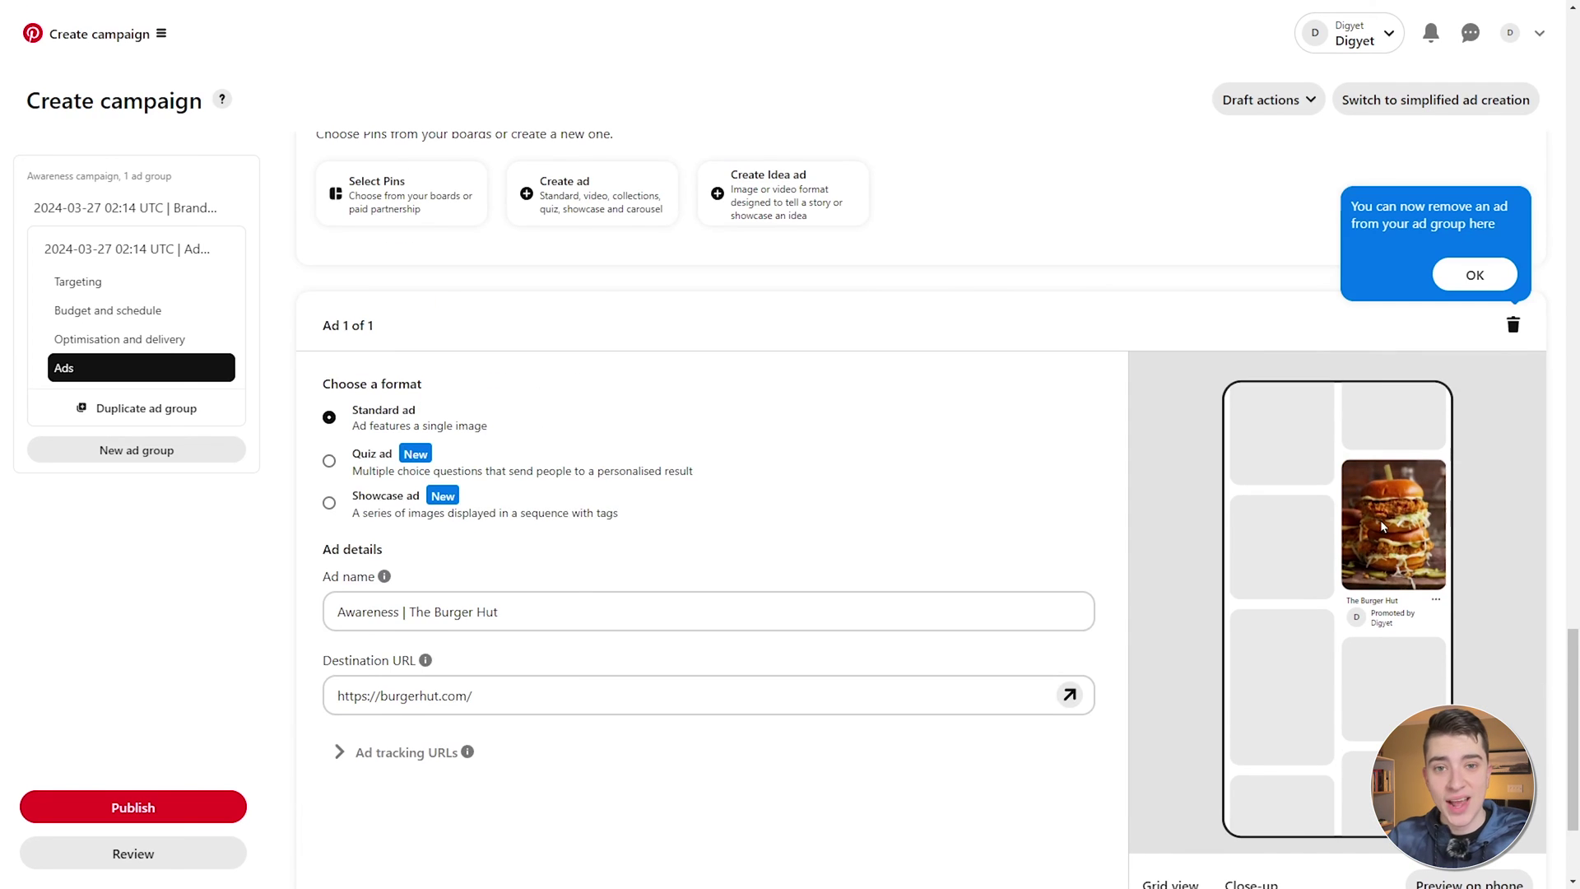
{"action": "scroll", "coordinate": [1380, 520], "scroll_direction": "down", "scroll_amount": 2}
{"action": "left_click", "coordinate": [1272, 699]}
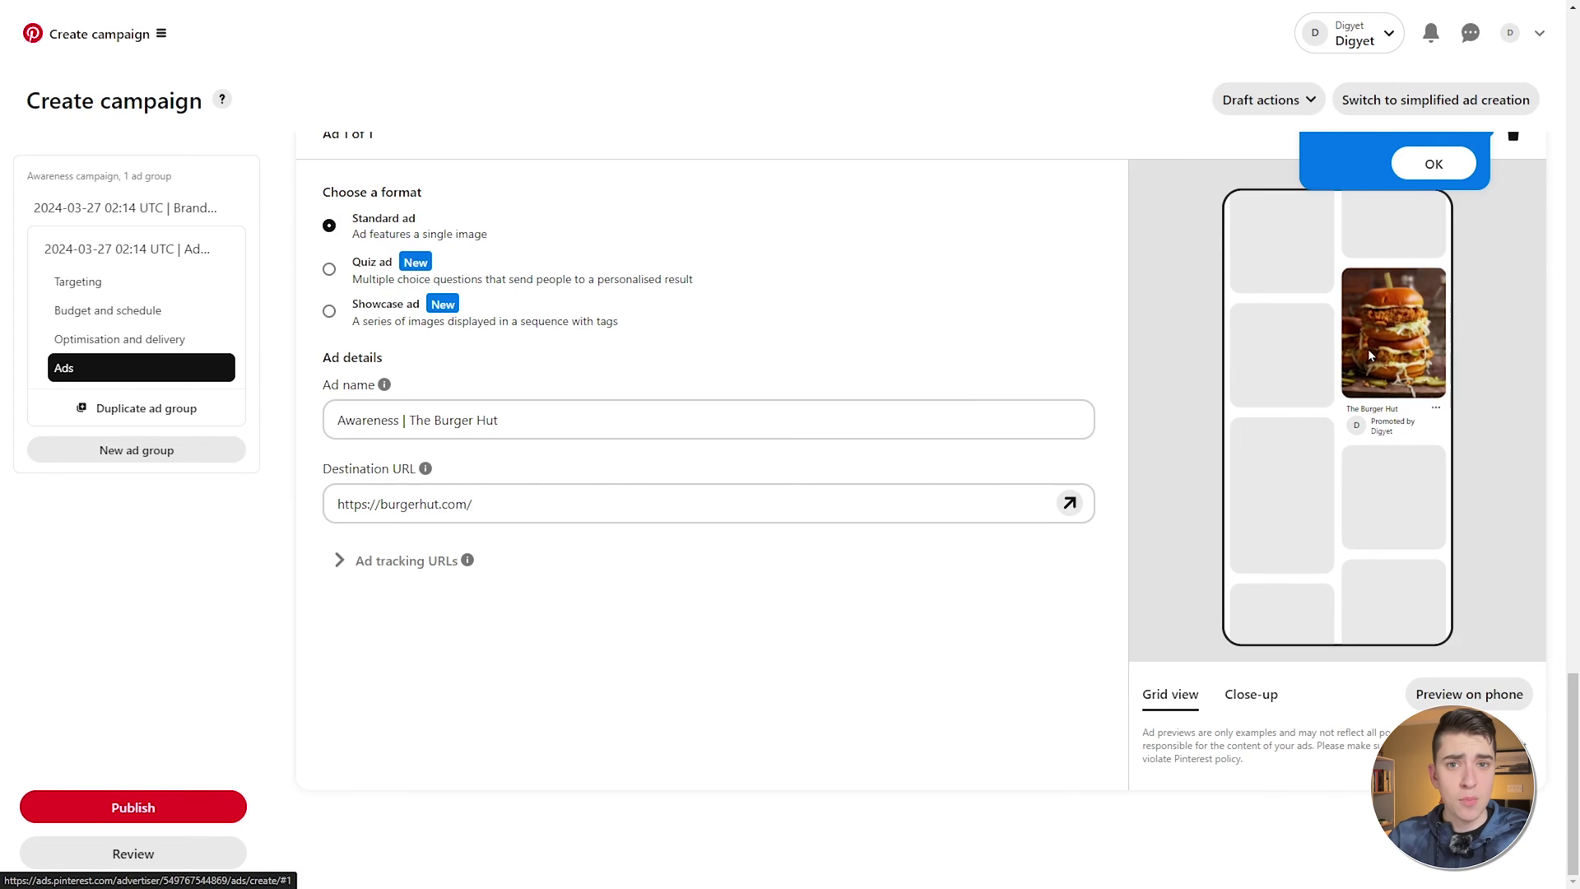
{"action": "scroll", "coordinate": [1368, 348], "scroll_direction": "up", "scroll_amount": 7}
{"action": "scroll", "coordinate": [1390, 665], "scroll_direction": "down", "scroll_amount": 3}
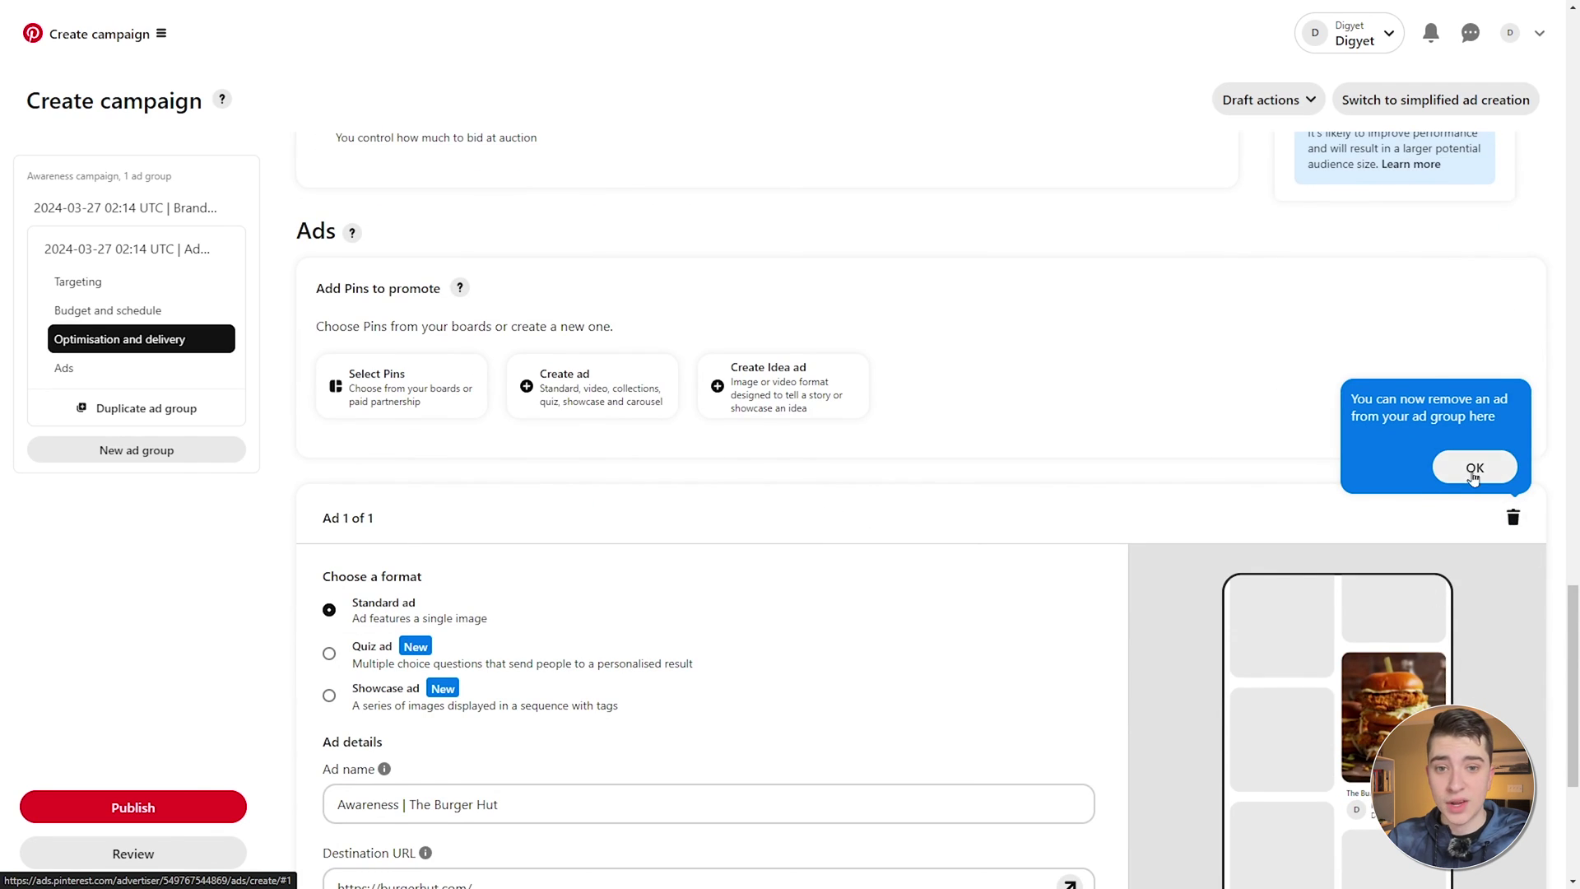
Dismiss the ad-removal tip and review the 117M+ potential audience size on Ad group details
{"action": "left_click", "coordinate": [1474, 467]}
{"action": "scroll", "coordinate": [1326, 554], "scroll_direction": "up", "scroll_amount": 15}
{"action": "scroll", "coordinate": [1328, 633], "scroll_direction": "up", "scroll_amount": 7}
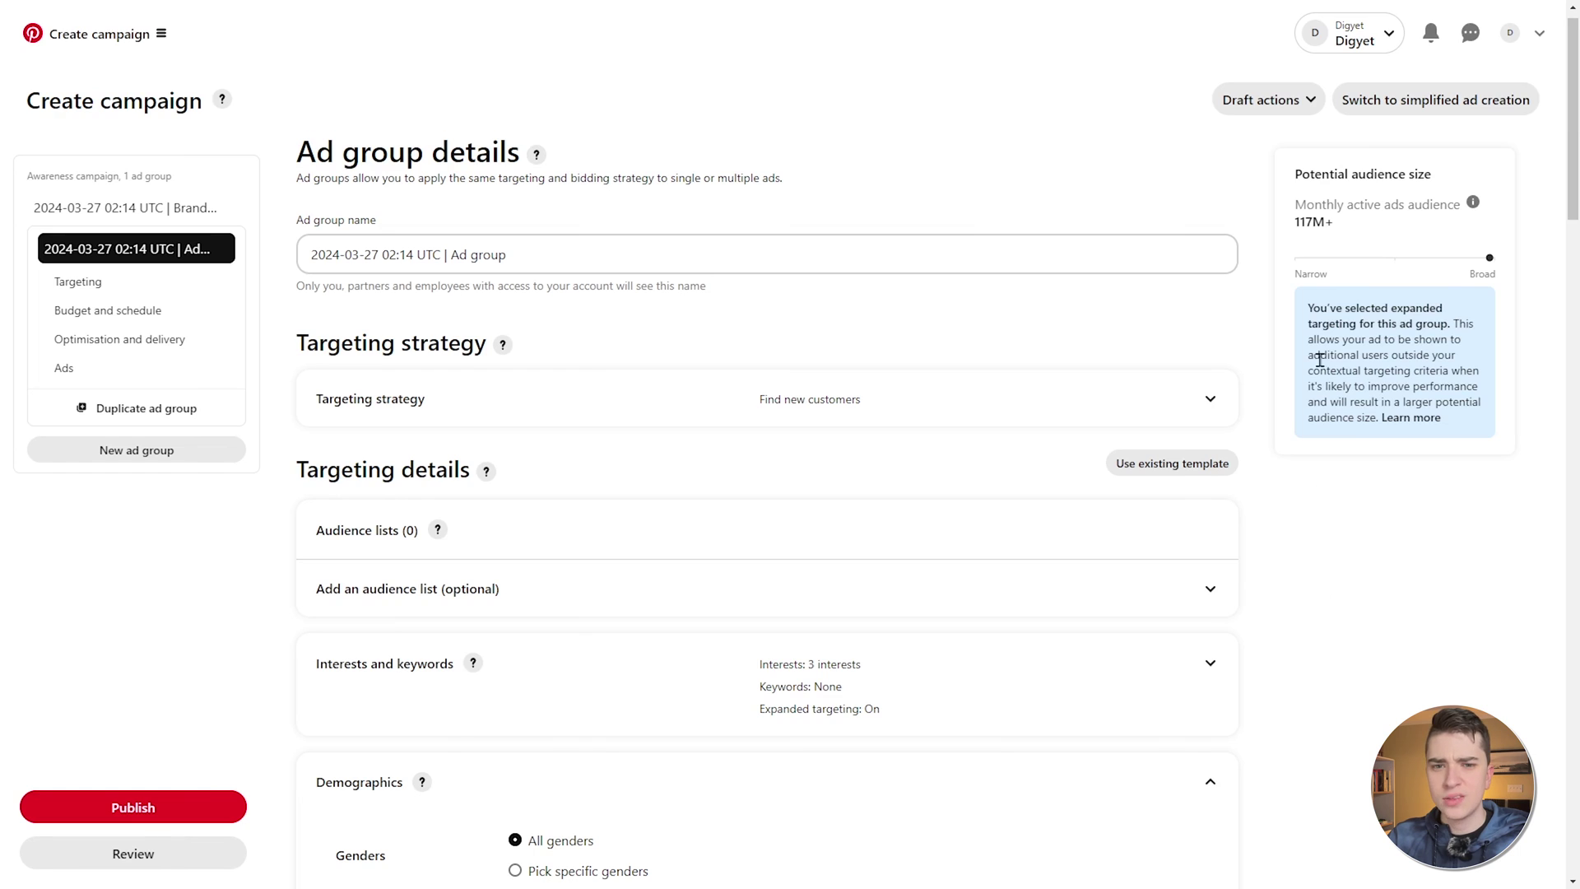
{"action": "left_click_drag", "start_coordinate": [1293, 173], "coordinate": [1457, 171]}
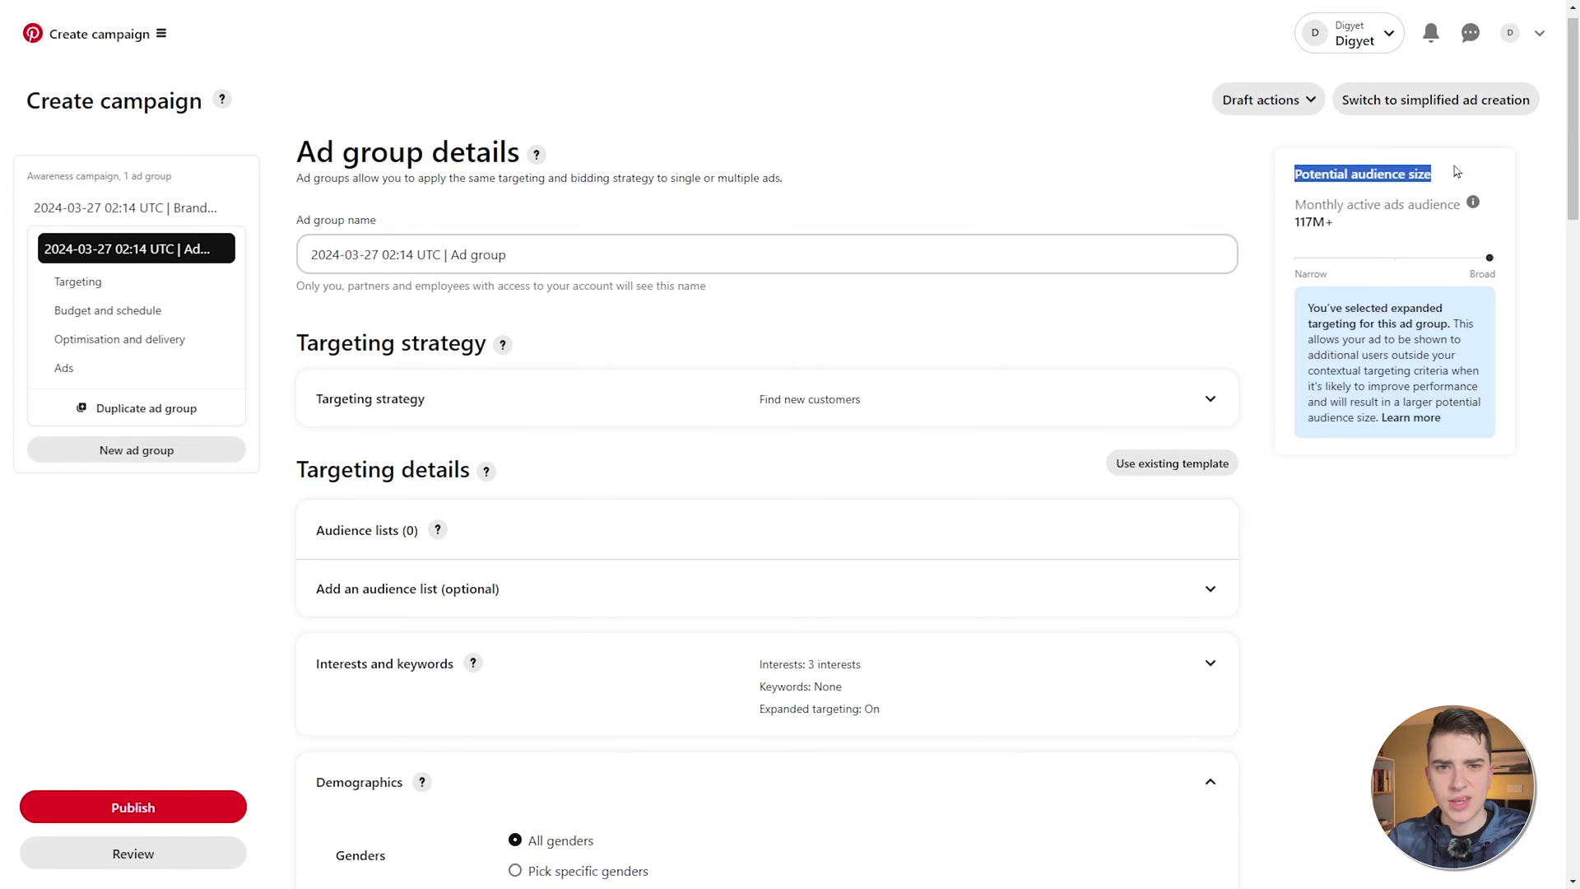
{"action": "left_click", "coordinate": [1373, 250]}
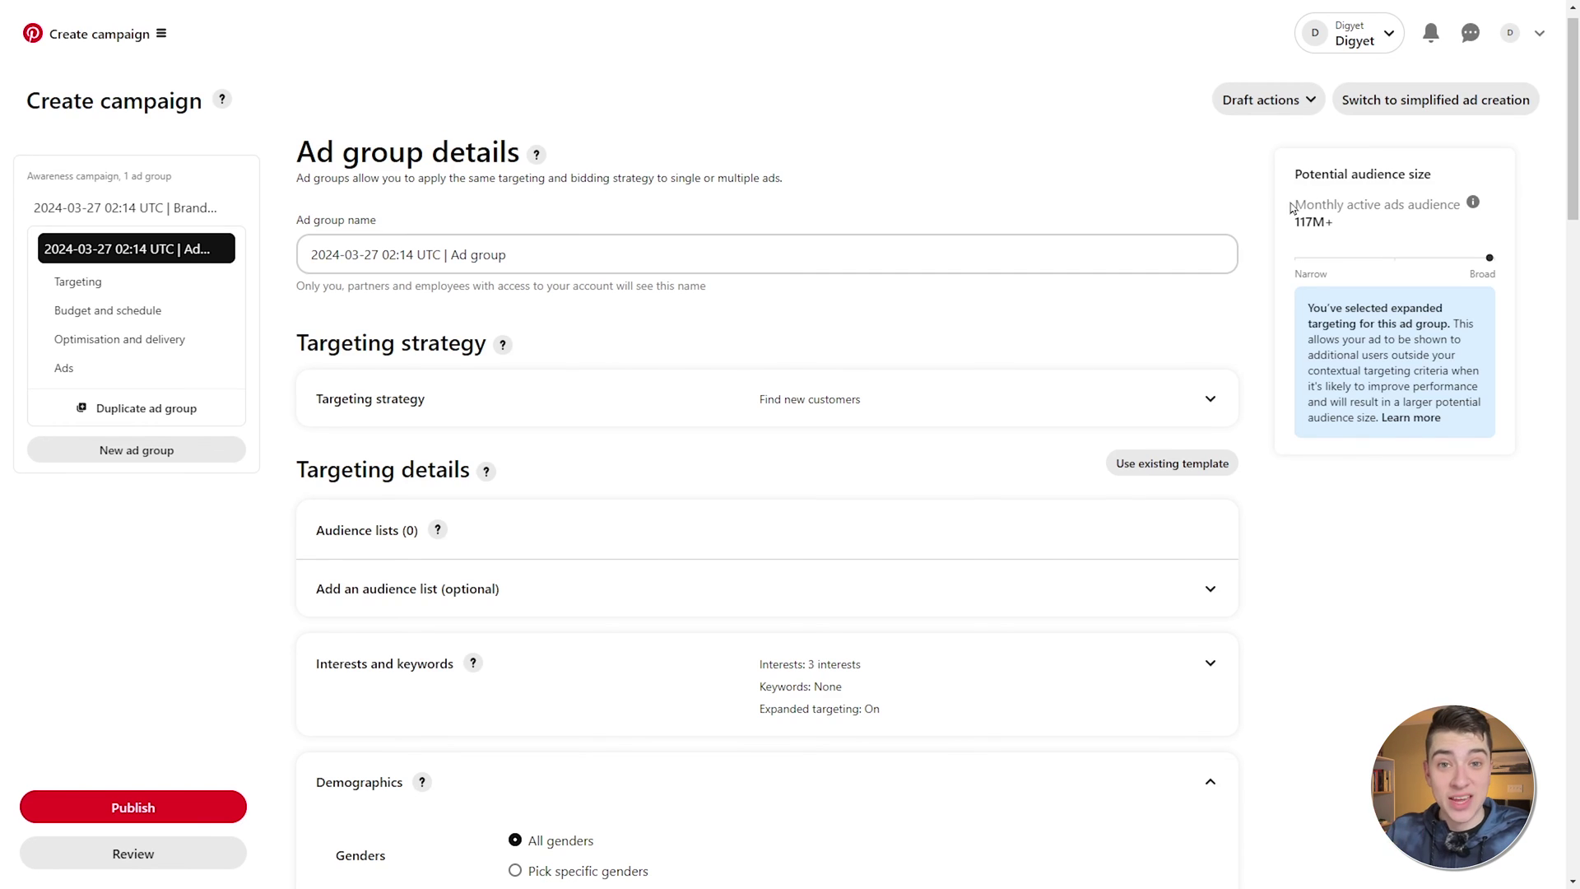
{"action": "scroll", "coordinate": [957, 444], "scroll_direction": "up", "scroll_amount": 1}
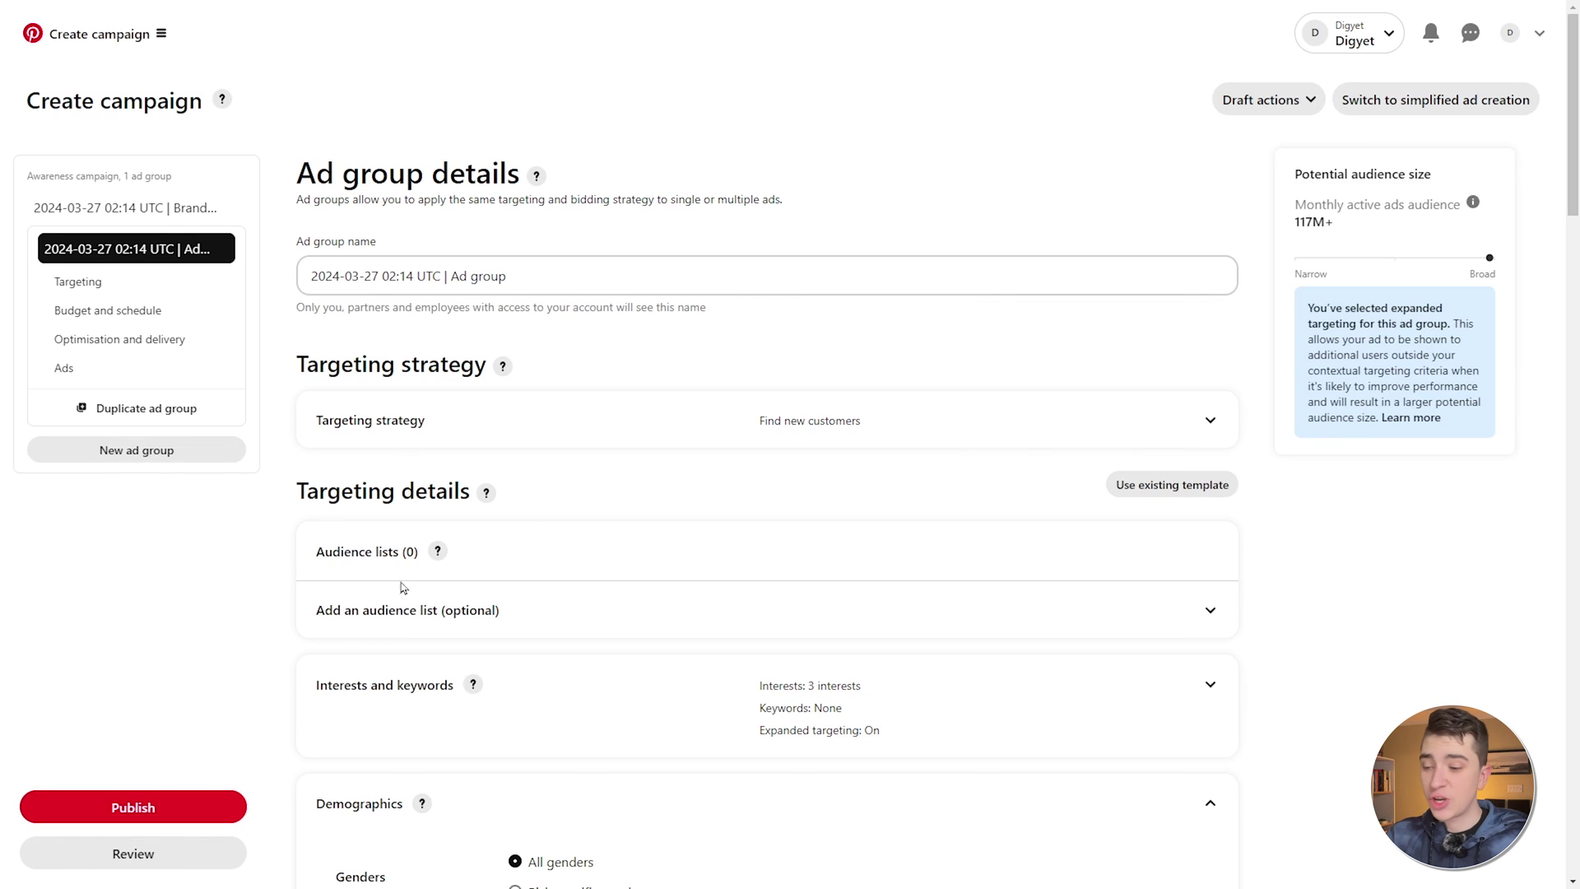
Publish the finished awareness campaign from the left sidebar
{"action": "left_click", "coordinate": [209, 802]}
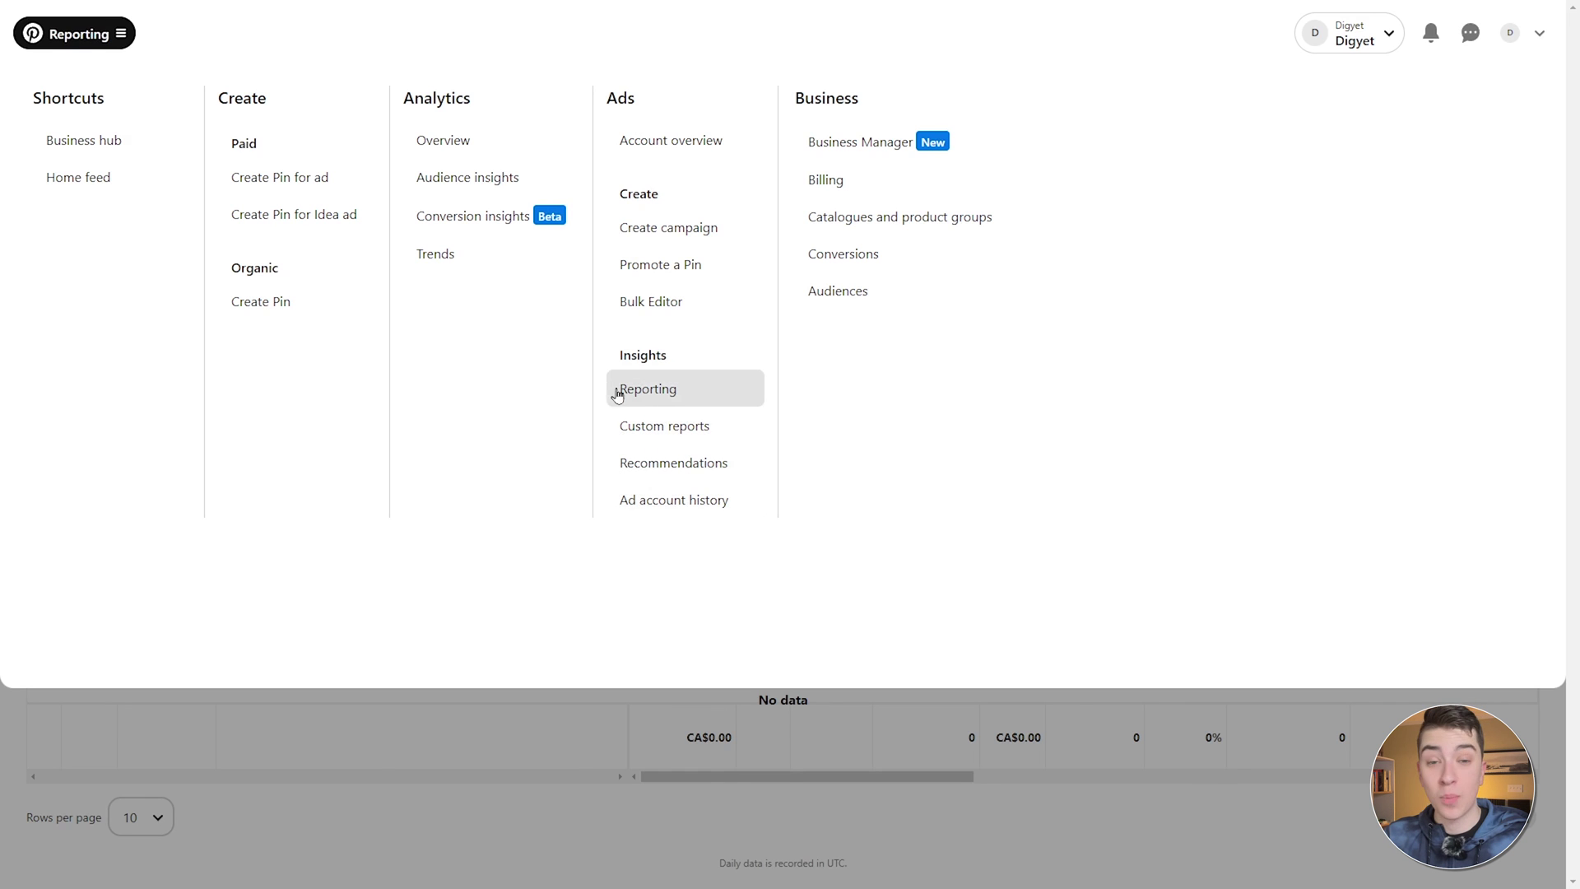
Open Analytics Overview and review Performance over time, Top Pins and Top boards, all without data
{"action": "left_click", "coordinate": [698, 399]}
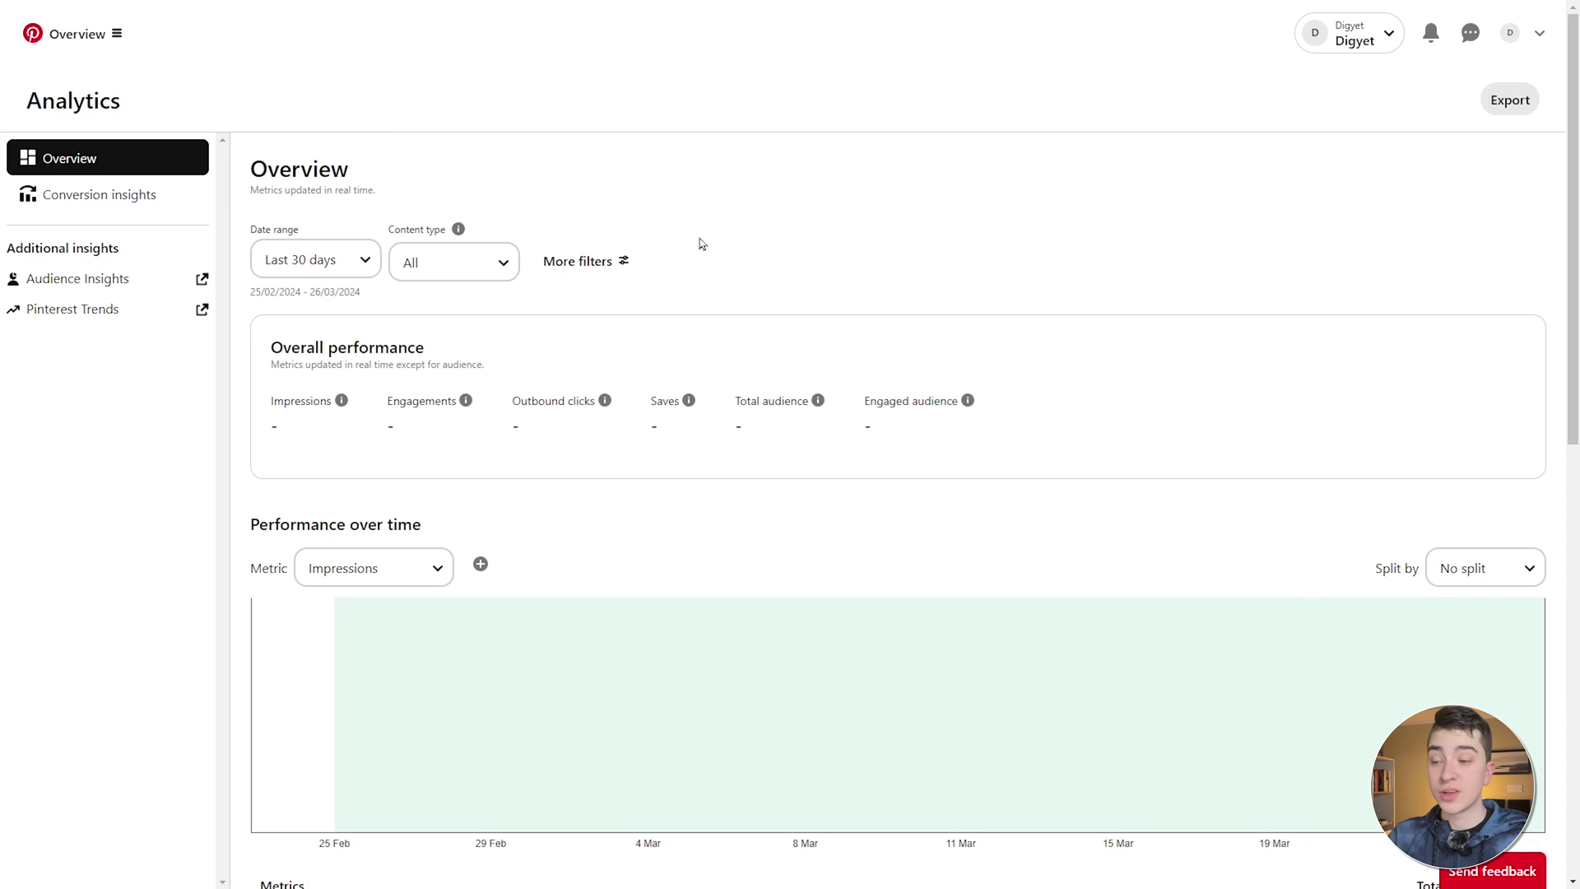
{"action": "scroll", "coordinate": [658, 241], "scroll_direction": "down", "scroll_amount": 5}
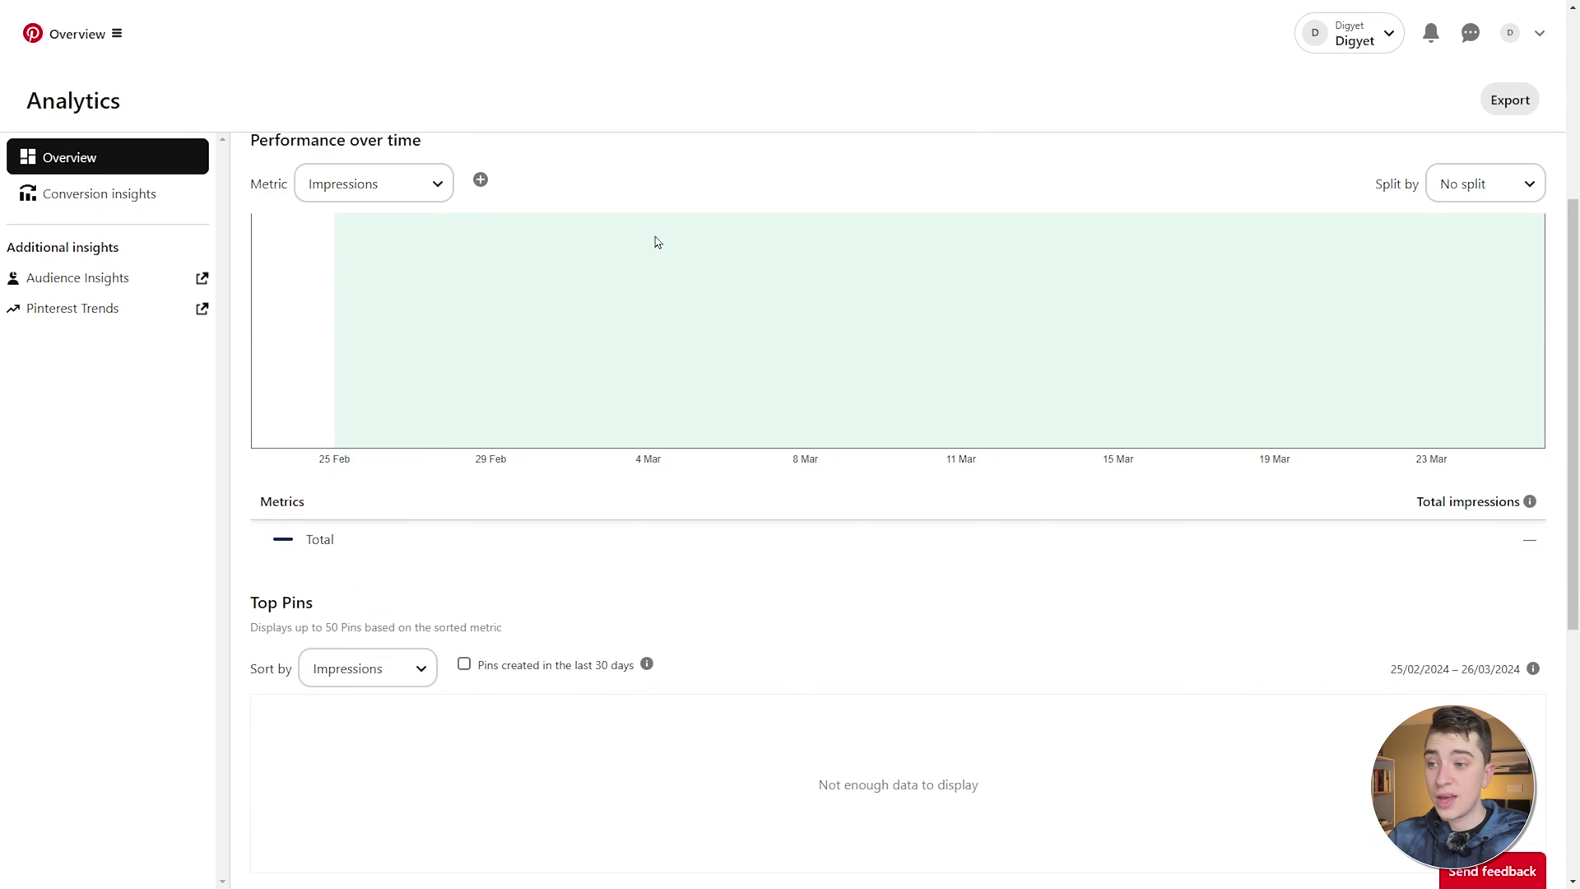
{"action": "scroll", "coordinate": [419, 409], "scroll_direction": "down", "scroll_amount": 2}
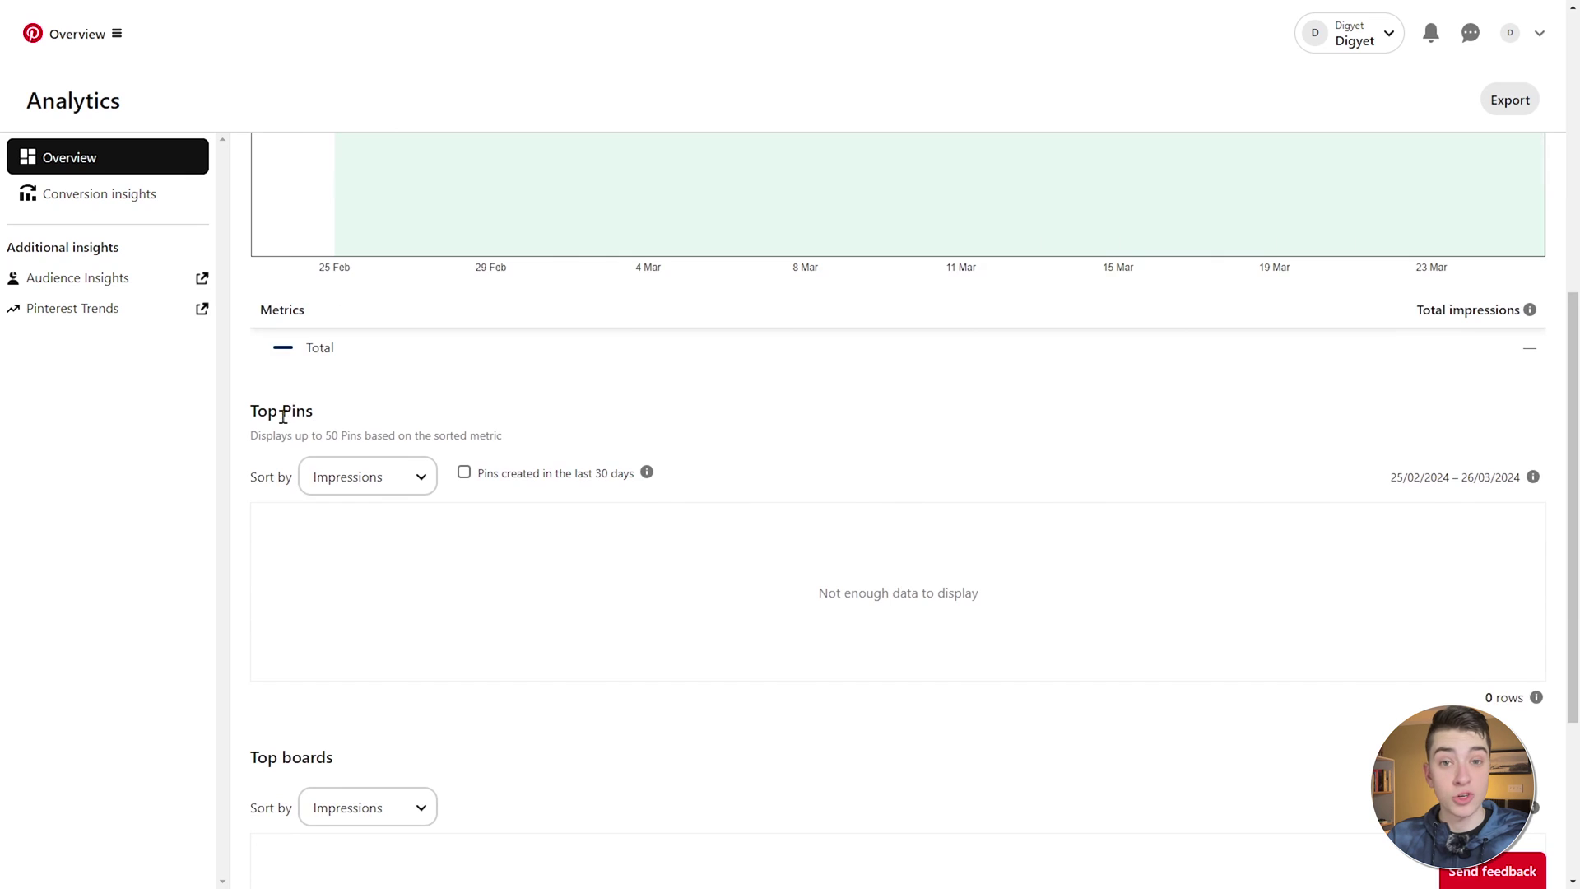
{"action": "scroll", "coordinate": [383, 370], "scroll_direction": "down", "scroll_amount": 4}
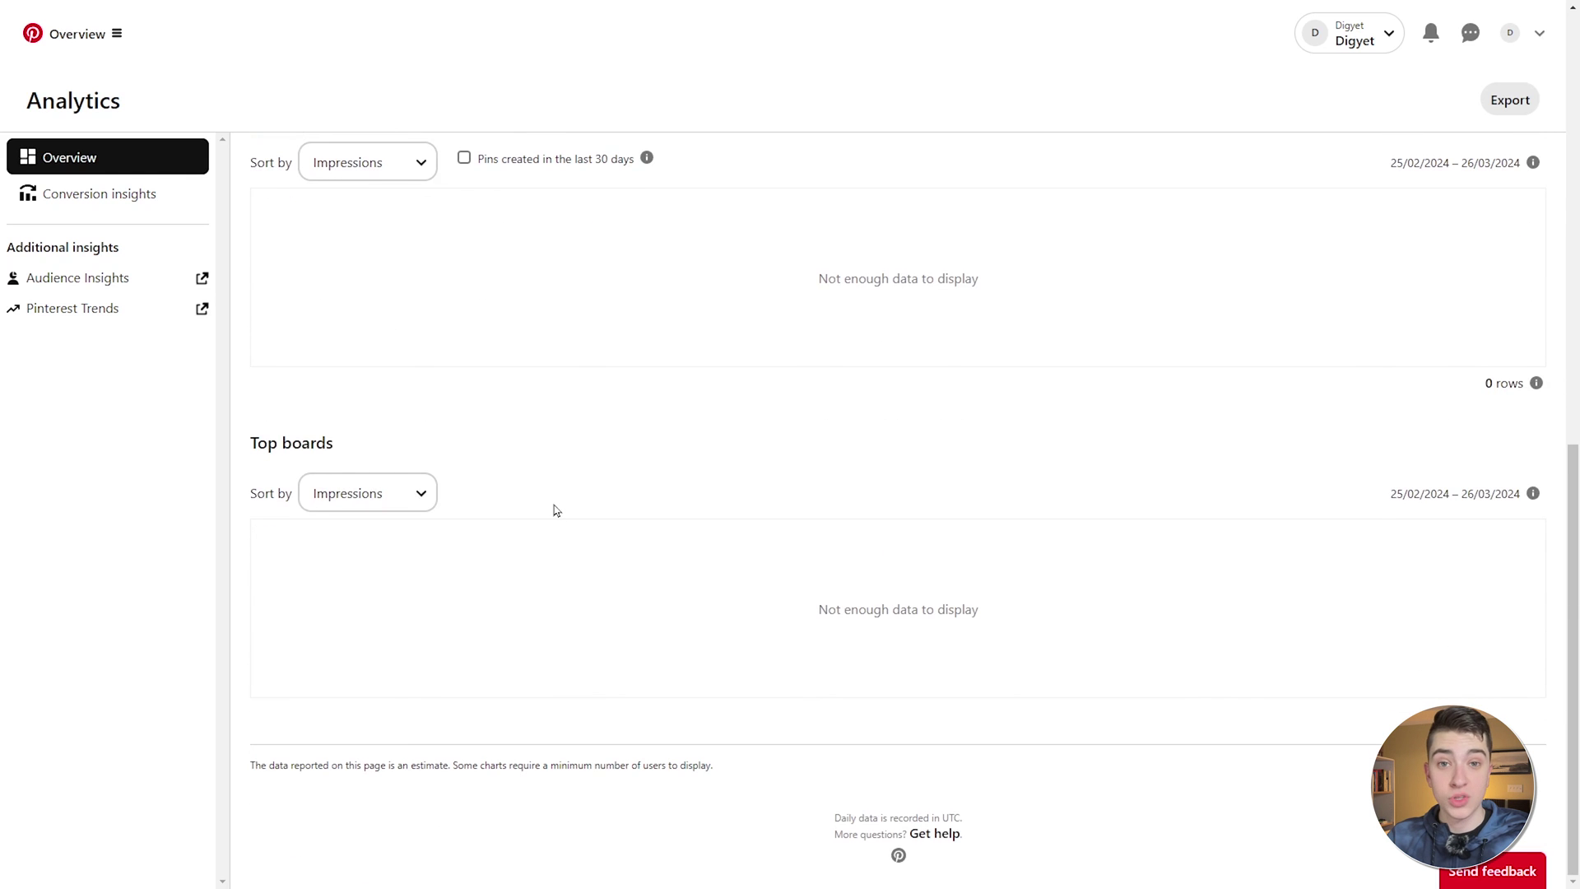